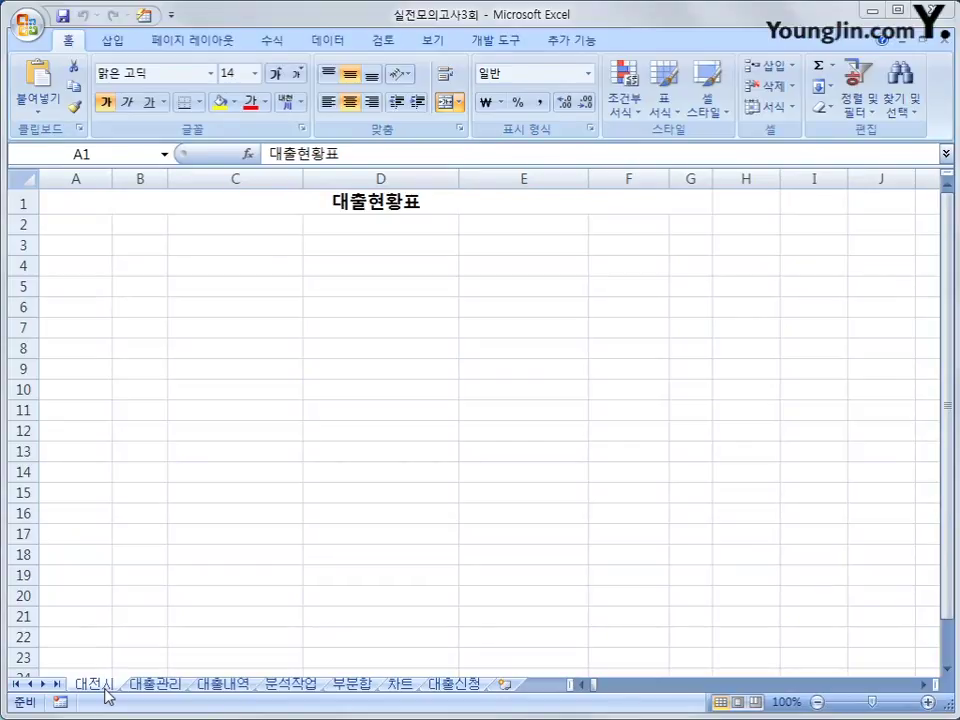
# Start a Microsoft Query import at cell A2 from an MS Access Database source, using the 대출.accdb file
pyautogui.click(73, 227)
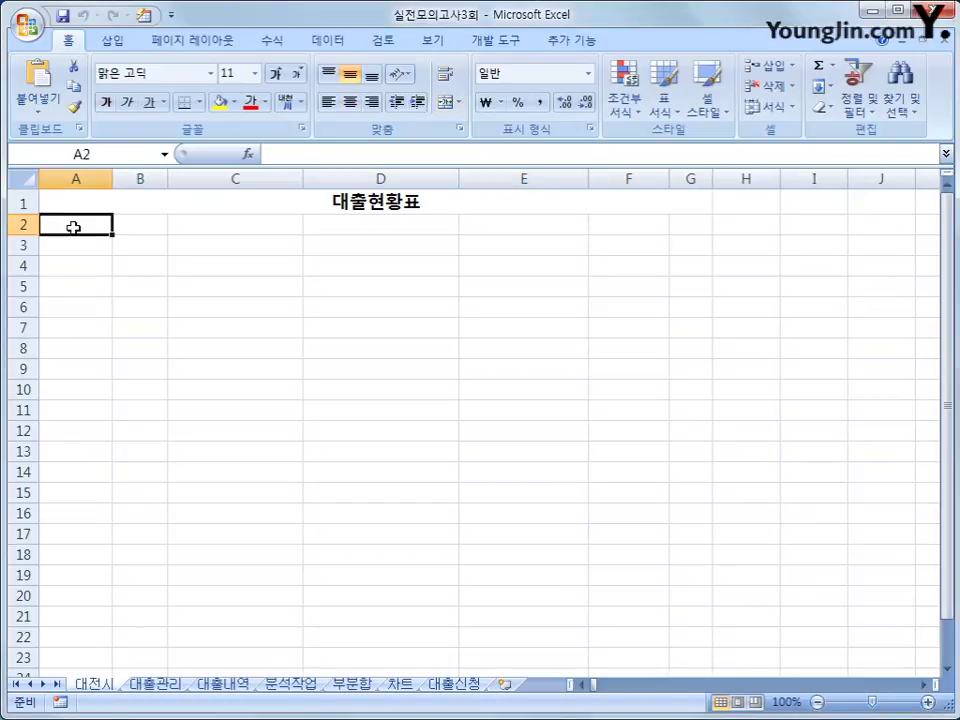
pyautogui.click(320, 40)
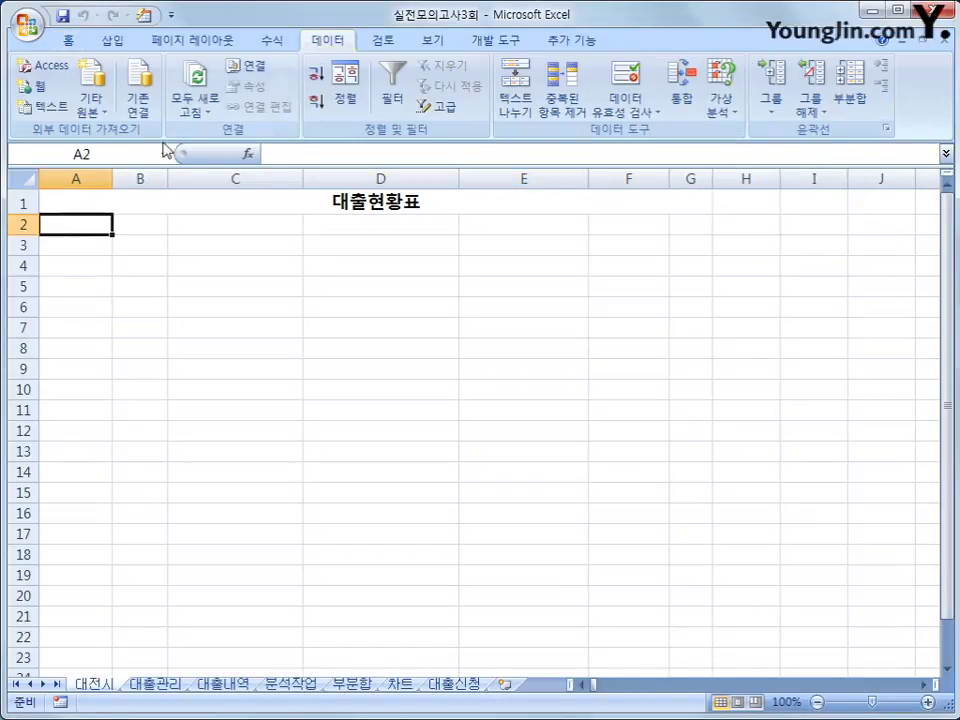
pyautogui.click(108, 113)
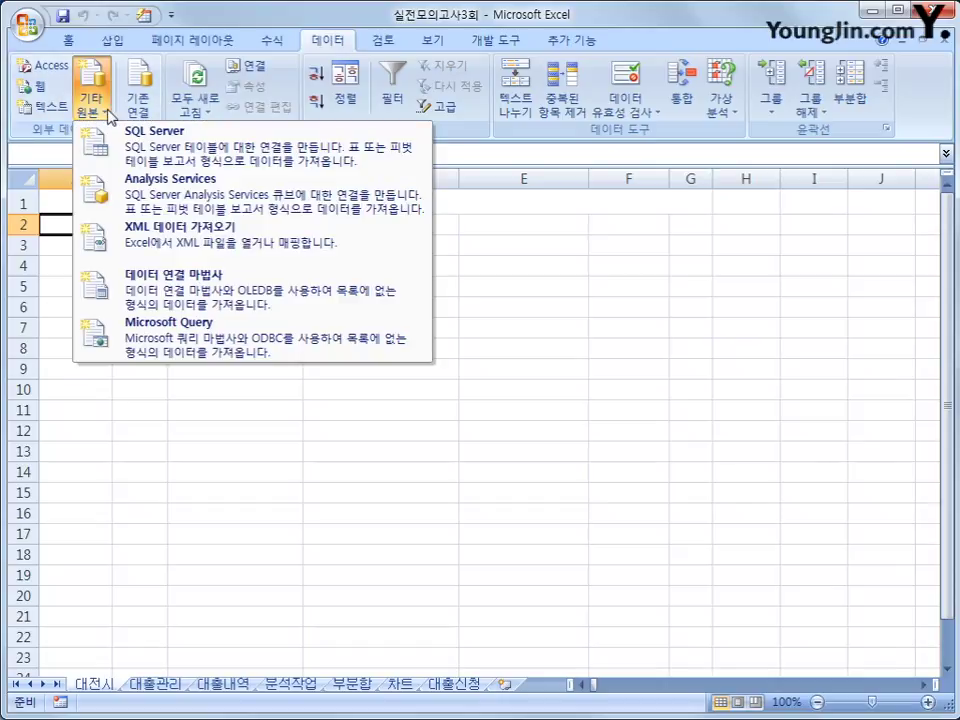
pyautogui.click(199, 333)
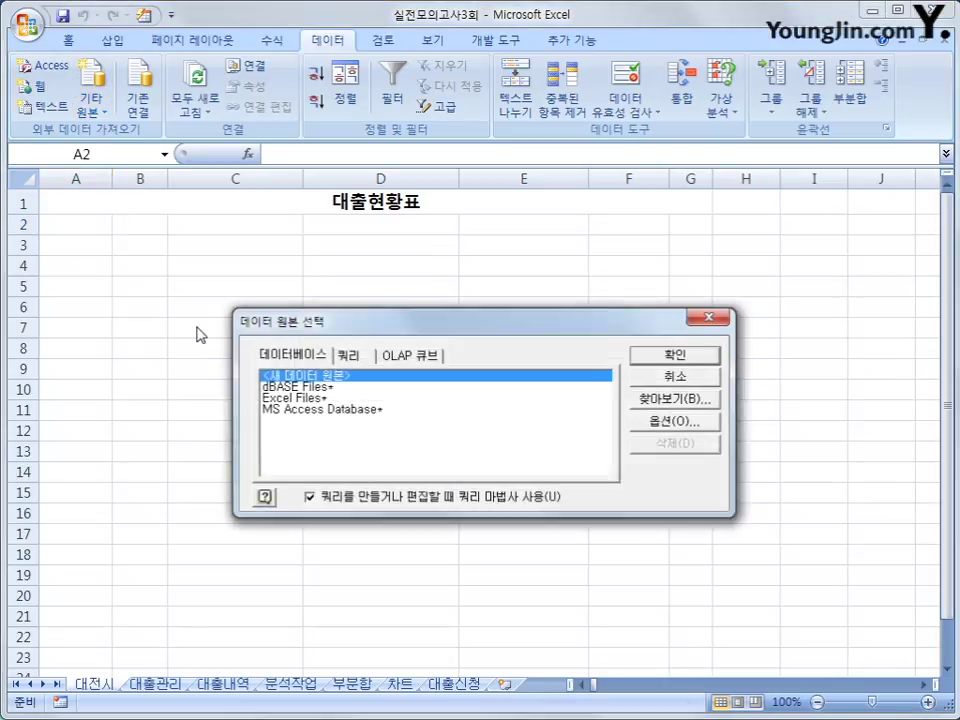
pyautogui.click(295, 410)
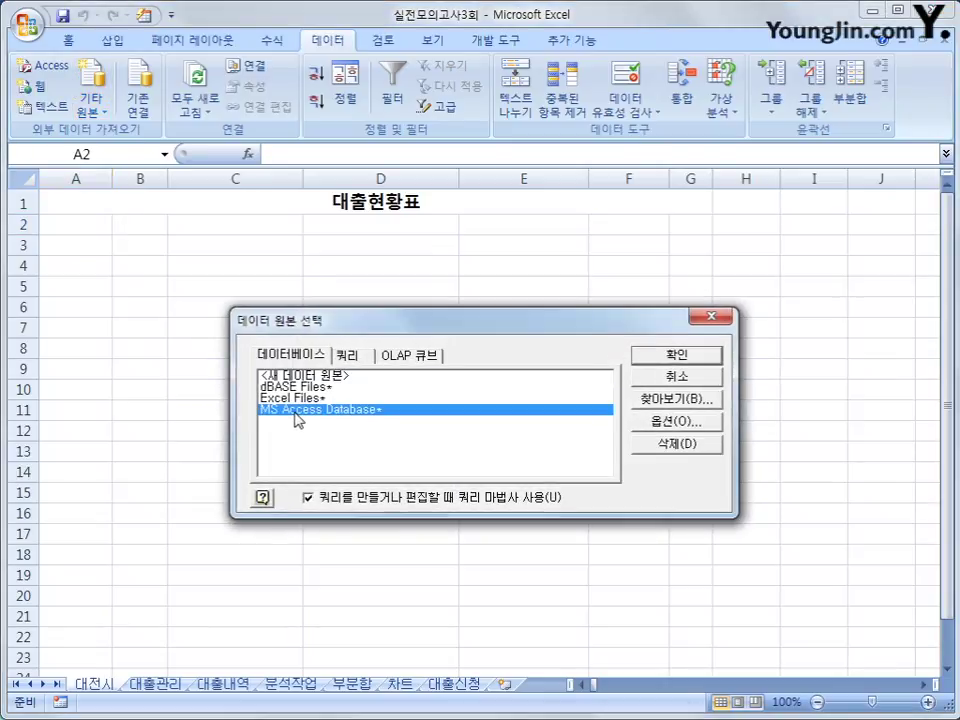
pyautogui.click(677, 355)
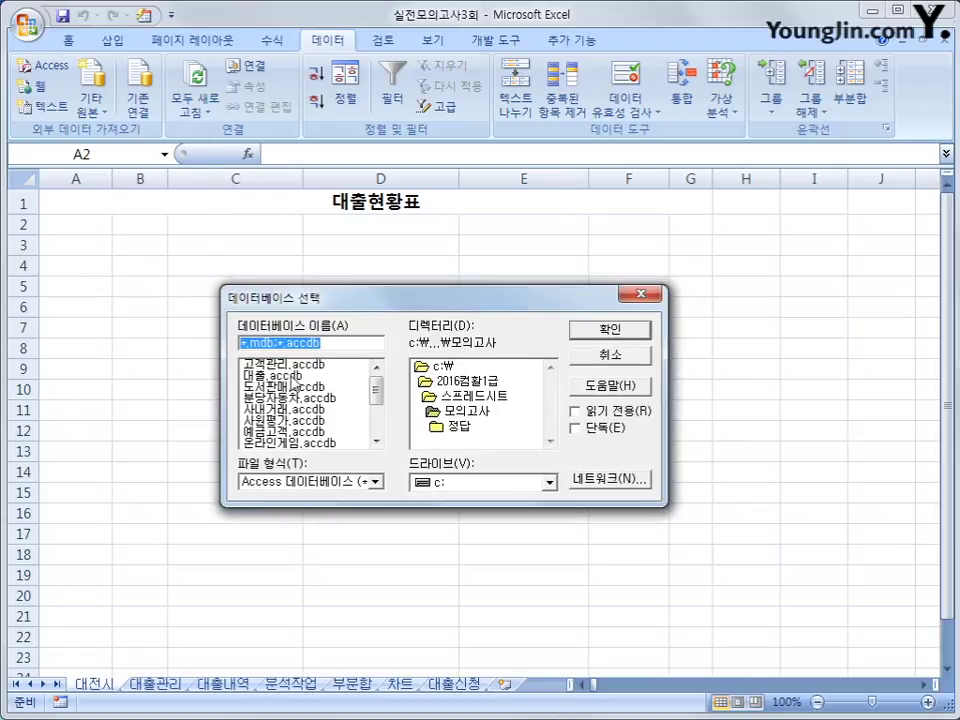
pyautogui.click(358, 375)
pyautogui.click(598, 331)
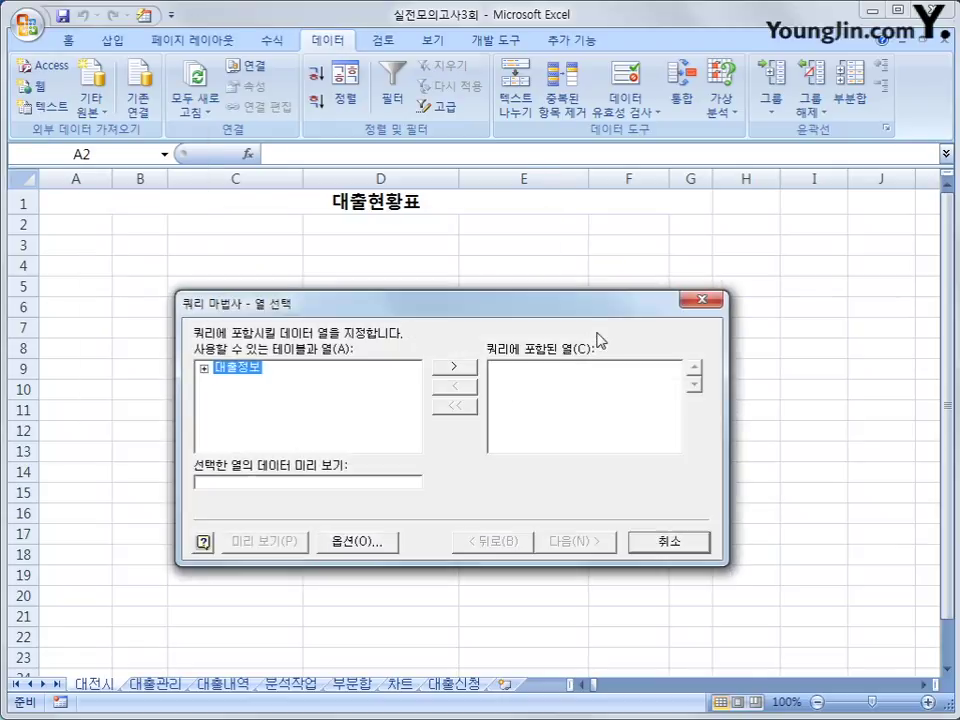
# Include the 대출번호, 성명, 주민등록번호, 주소, 대출종류, 대출금액 and 기간 columns of the 대출정보 table in the query
pyautogui.doubleClick(252, 369)
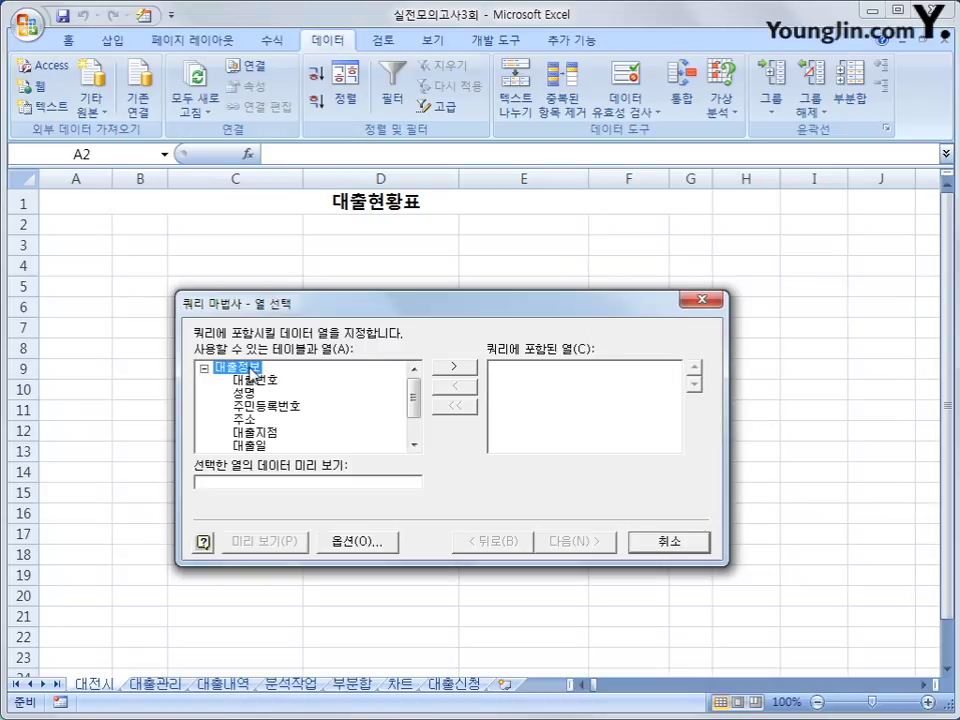
pyautogui.doubleClick(253, 380)
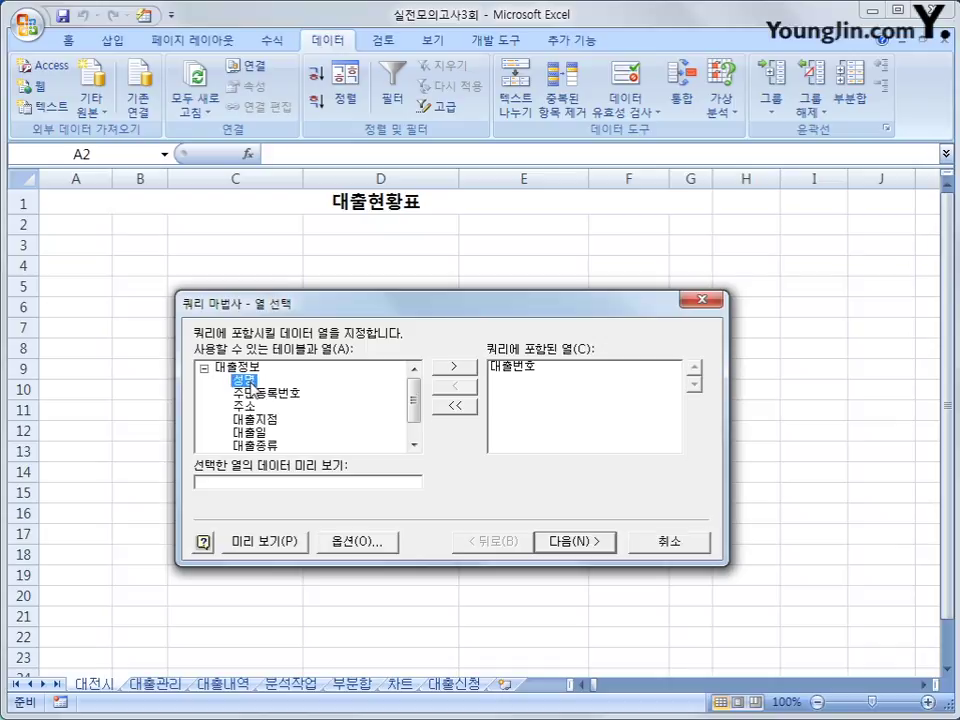
pyautogui.doubleClick(250, 382)
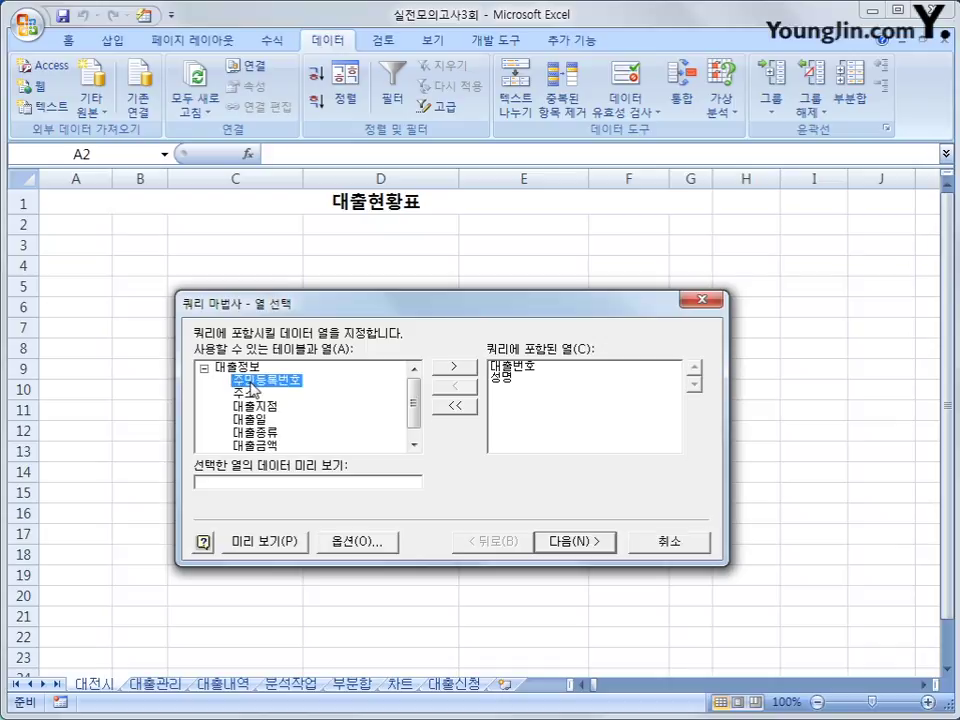
pyautogui.doubleClick(252, 382)
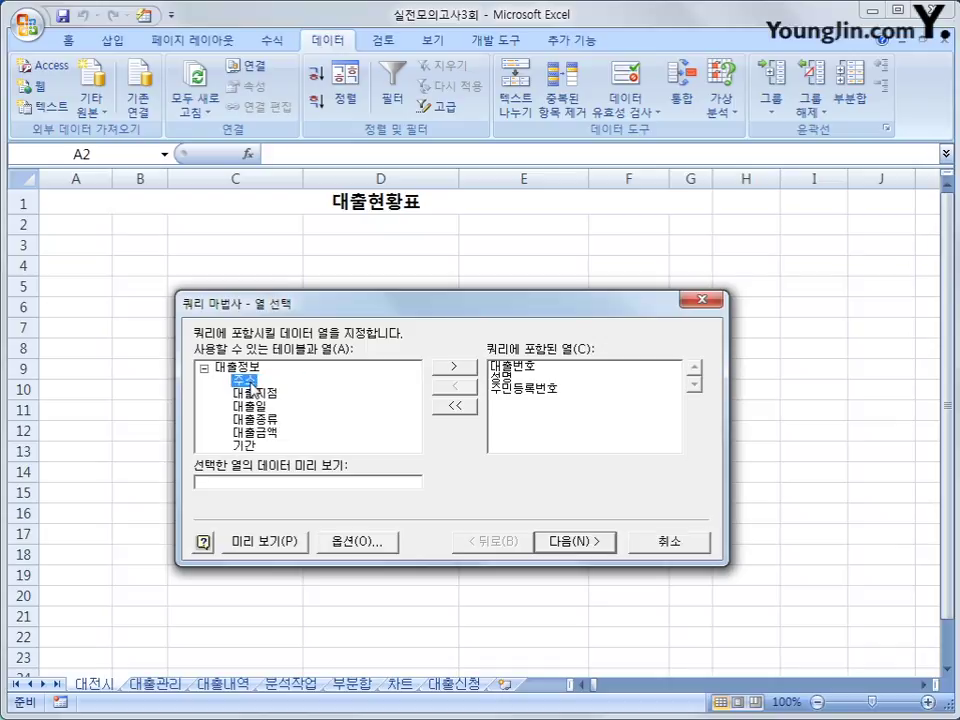
pyautogui.doubleClick(252, 382)
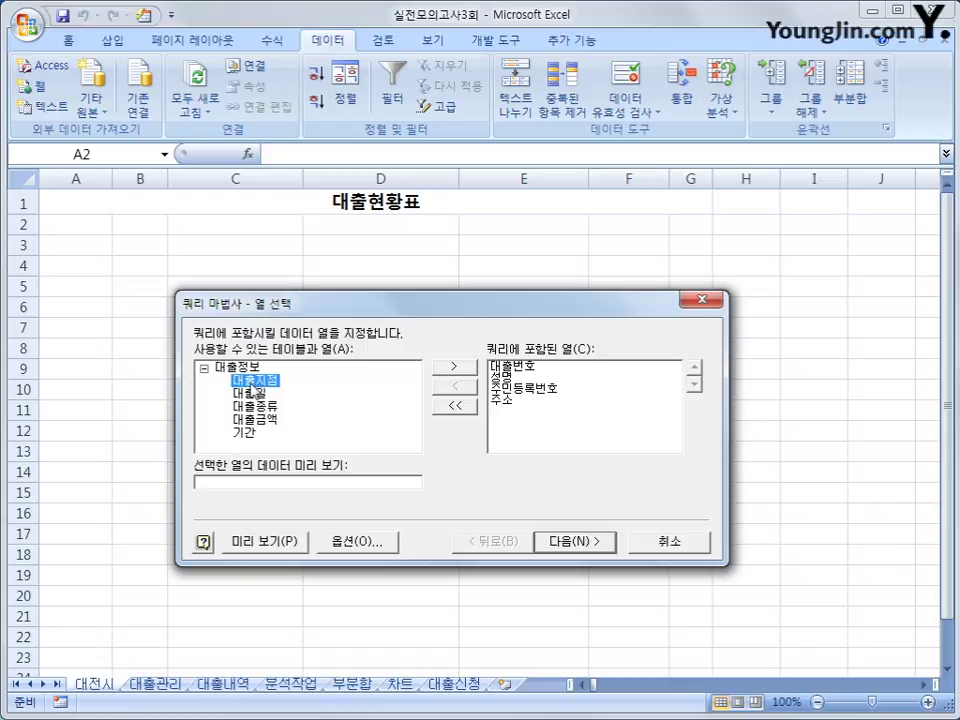
pyautogui.doubleClick(251, 406)
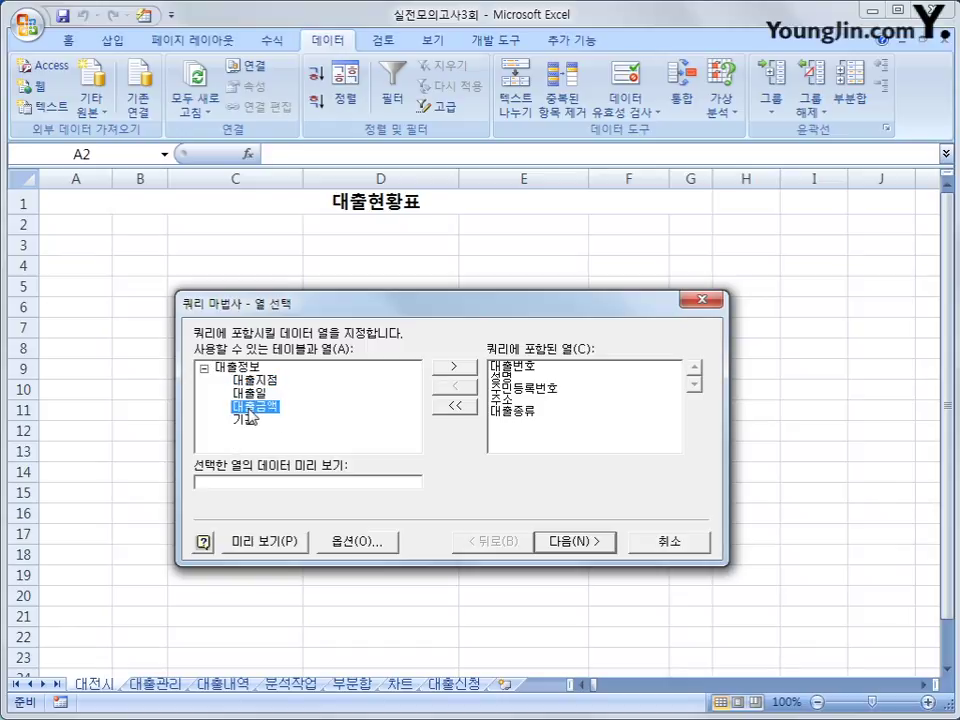
pyautogui.doubleClick(250, 408)
pyautogui.doubleClick(250, 408)
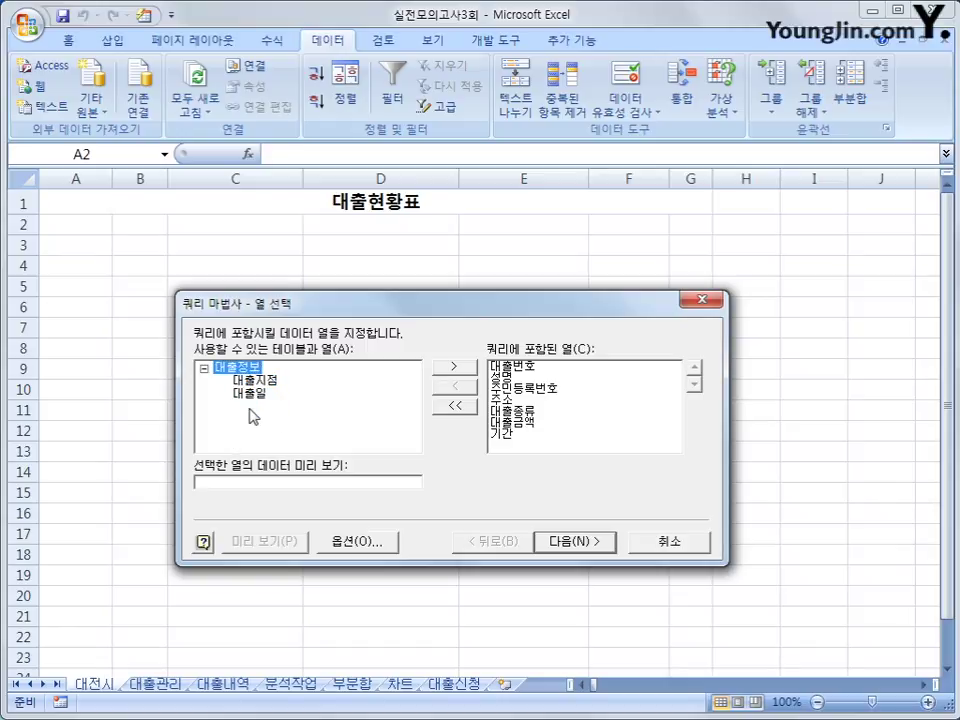
pyautogui.click(566, 543)
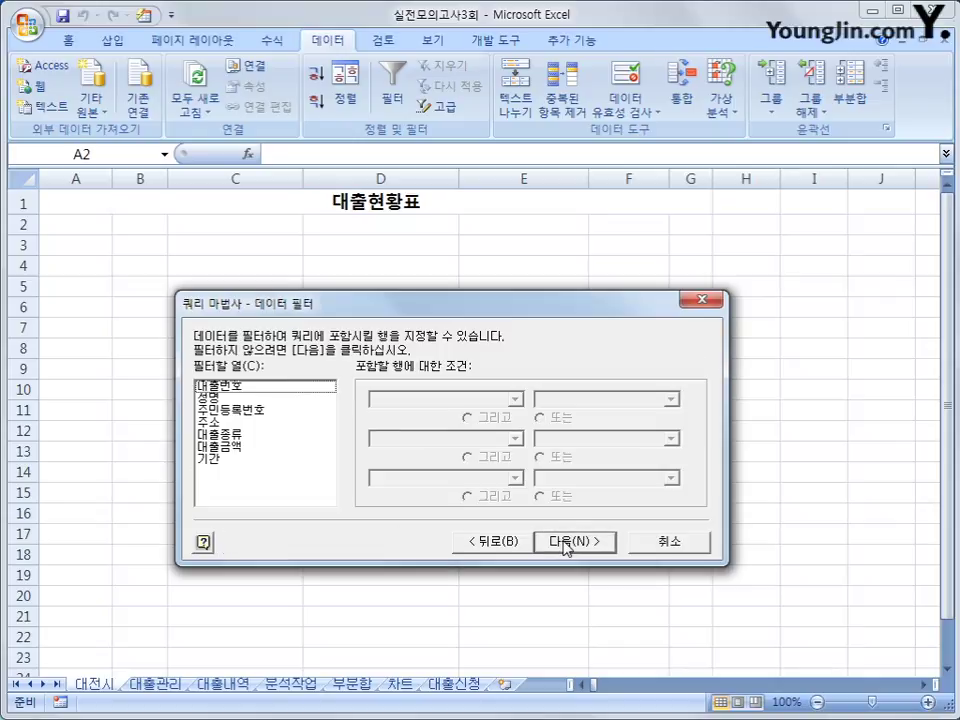
# Filter the query on 주민등록번호 with the 시작 값 condition set to 6 or (또는) 7
pyautogui.click(278, 412)
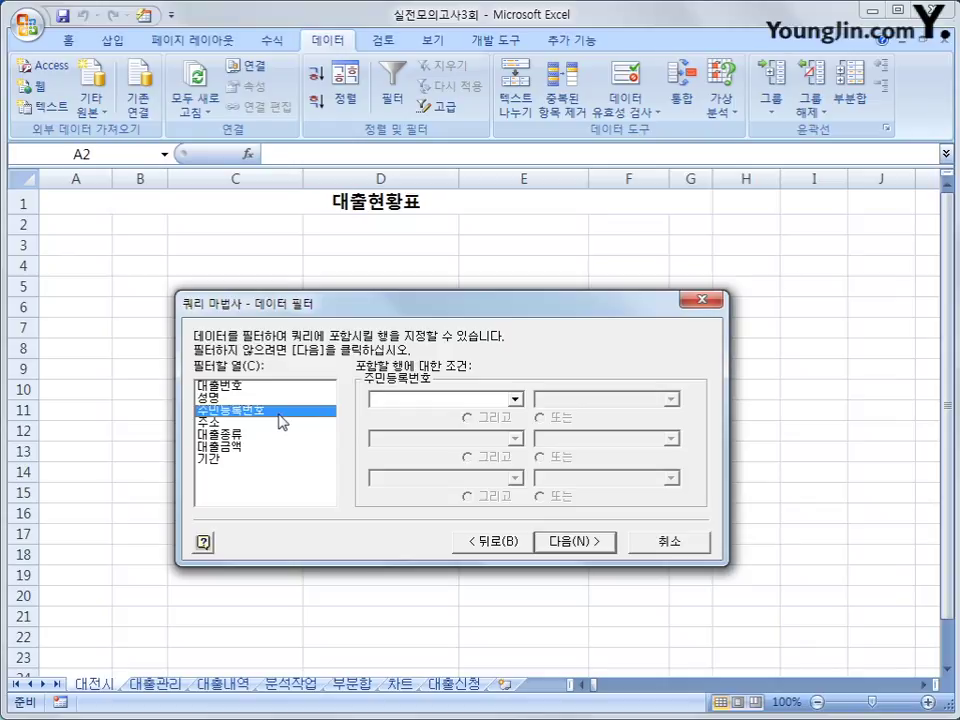
pyautogui.click(398, 400)
pyautogui.click(410, 493)
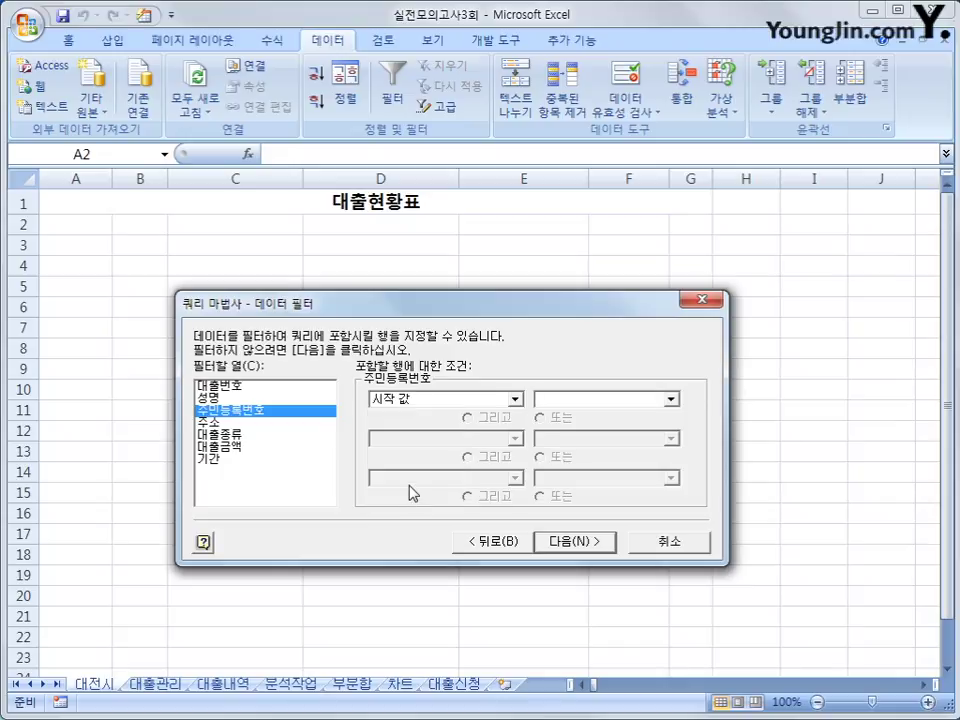
pyautogui.click(560, 398)
pyautogui.write('6')
pyautogui.click(556, 418)
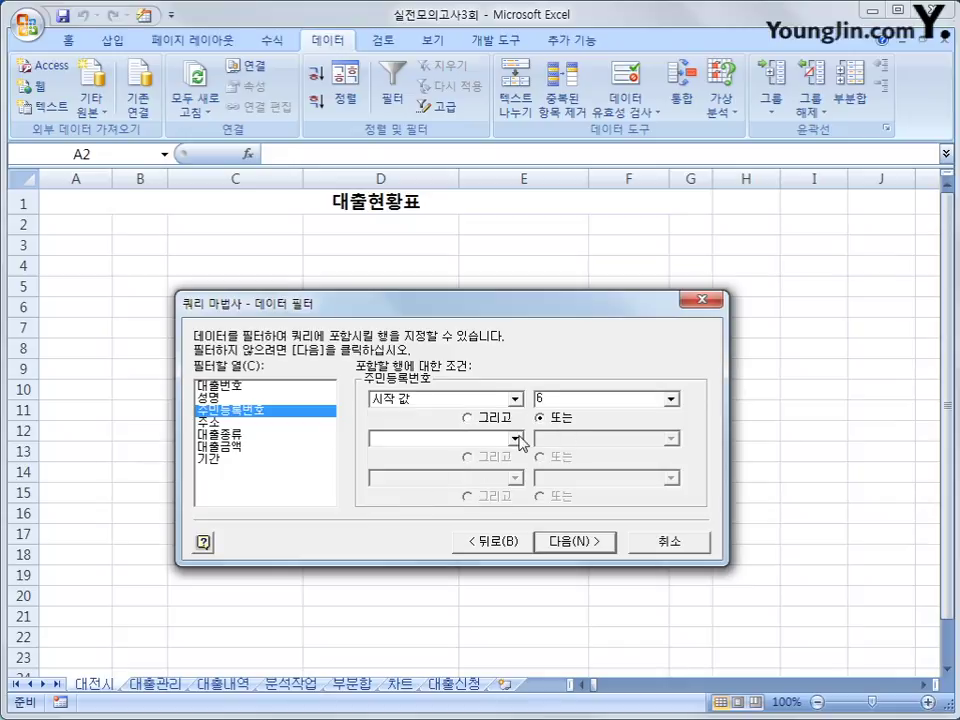
pyautogui.click(515, 438)
pyautogui.click(484, 536)
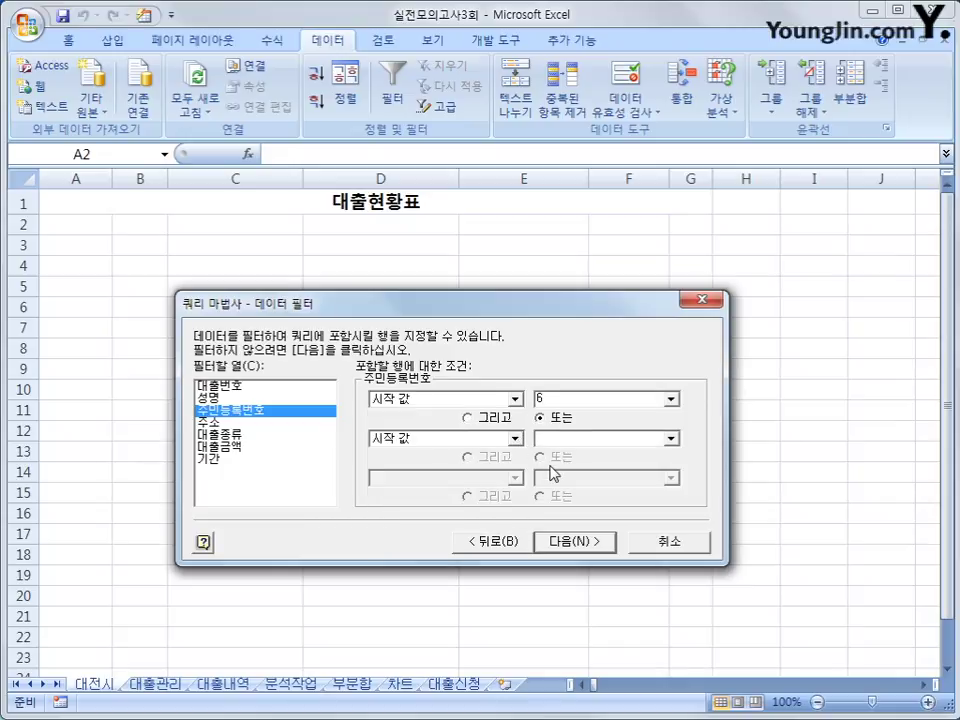
pyautogui.click(542, 438)
pyautogui.write('7')
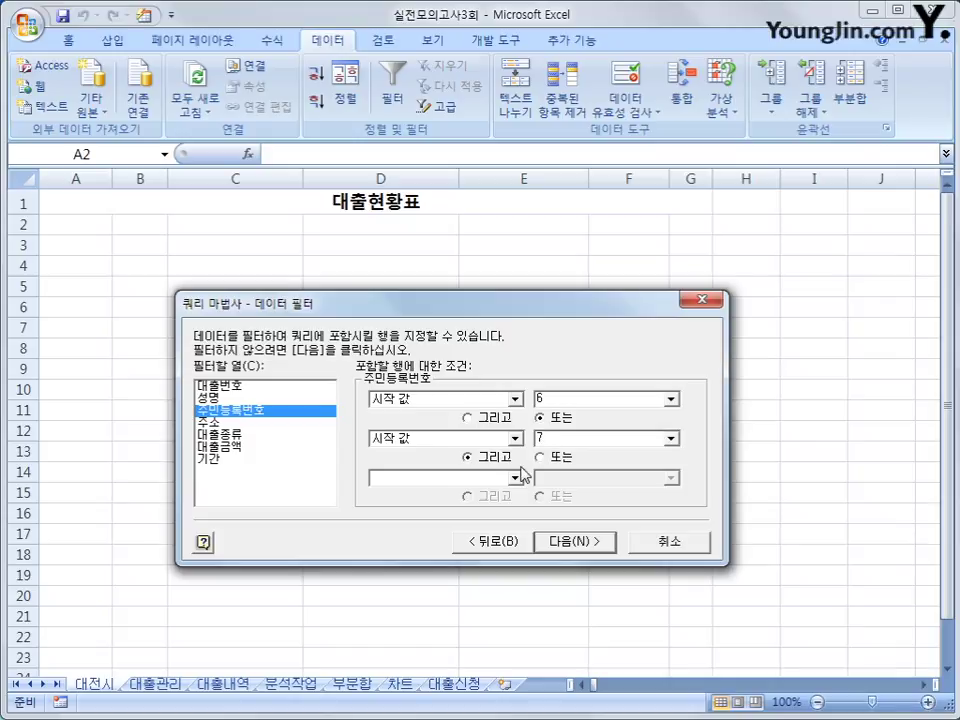
# Filter the 주소 column with the 시작 값 condition set to 대전시, and continue to the sort order
pyautogui.click(258, 425)
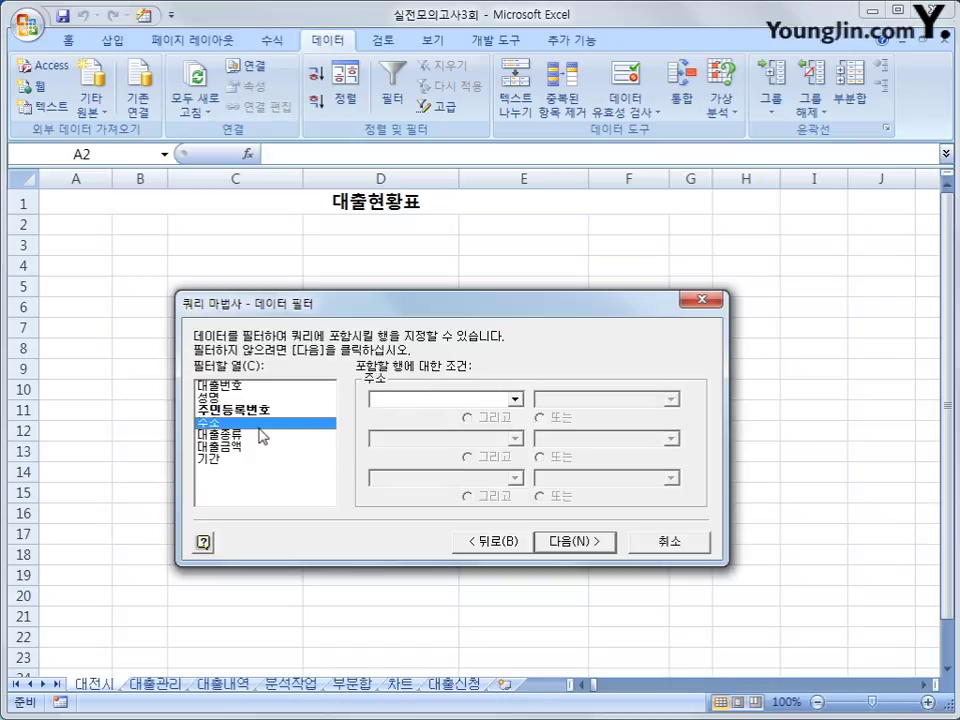
pyautogui.click(440, 399)
pyautogui.click(462, 494)
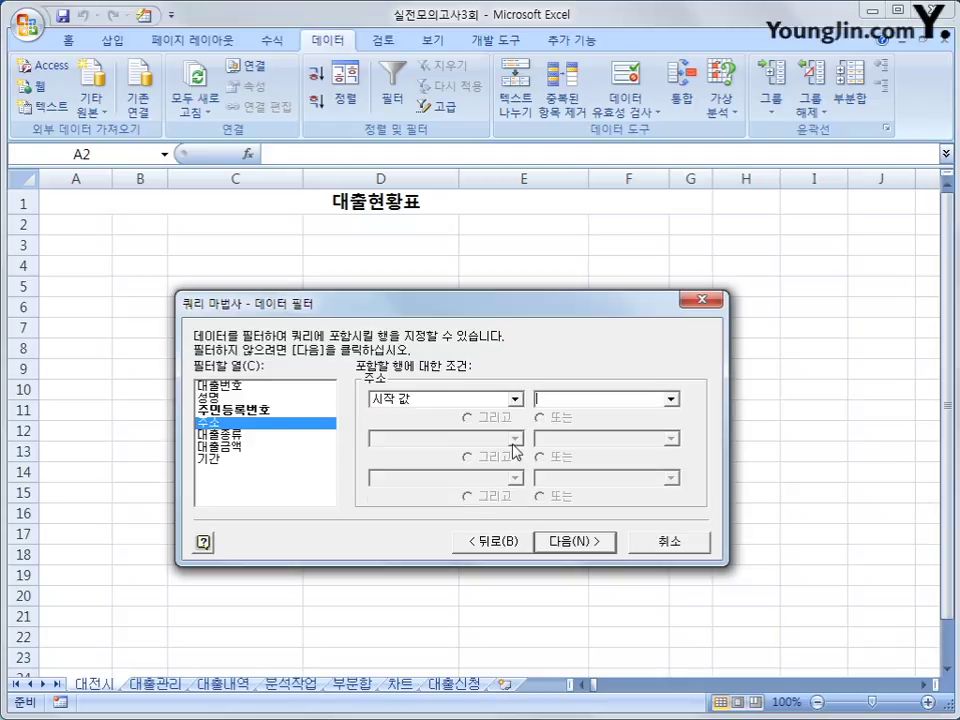
pyautogui.write('서울')
pyautogui.press('BackSpace')
pyautogui.press('BackSpace')
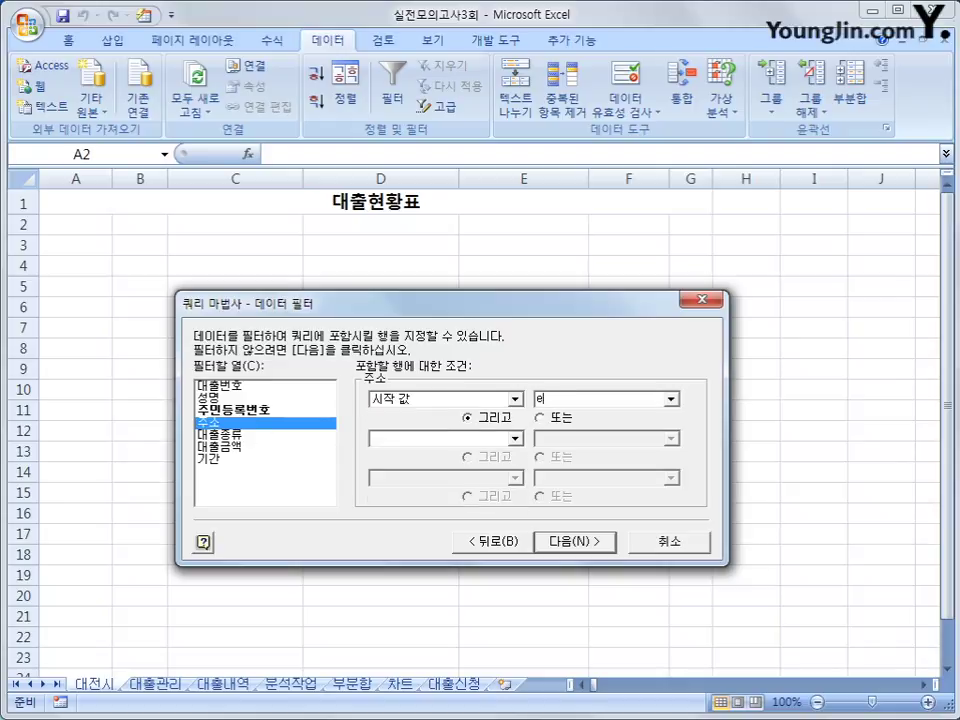
pyautogui.write('경전시')
pyautogui.click(579, 546)
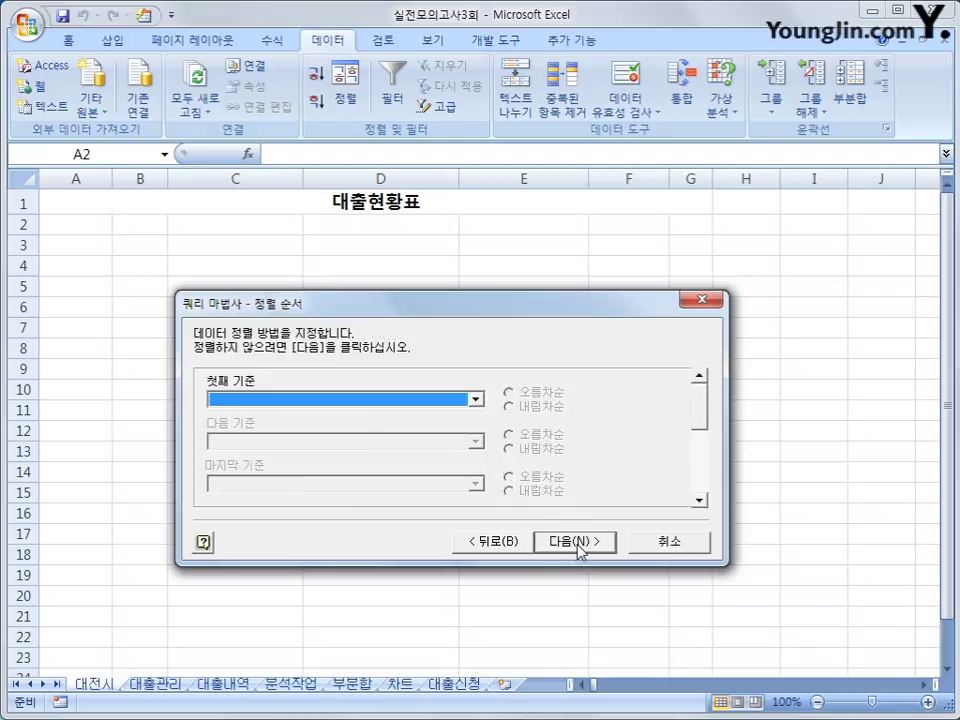
# Sort the query by 대출금액 in descending order, then by 대출종류 in ascending order
pyautogui.click(368, 399)
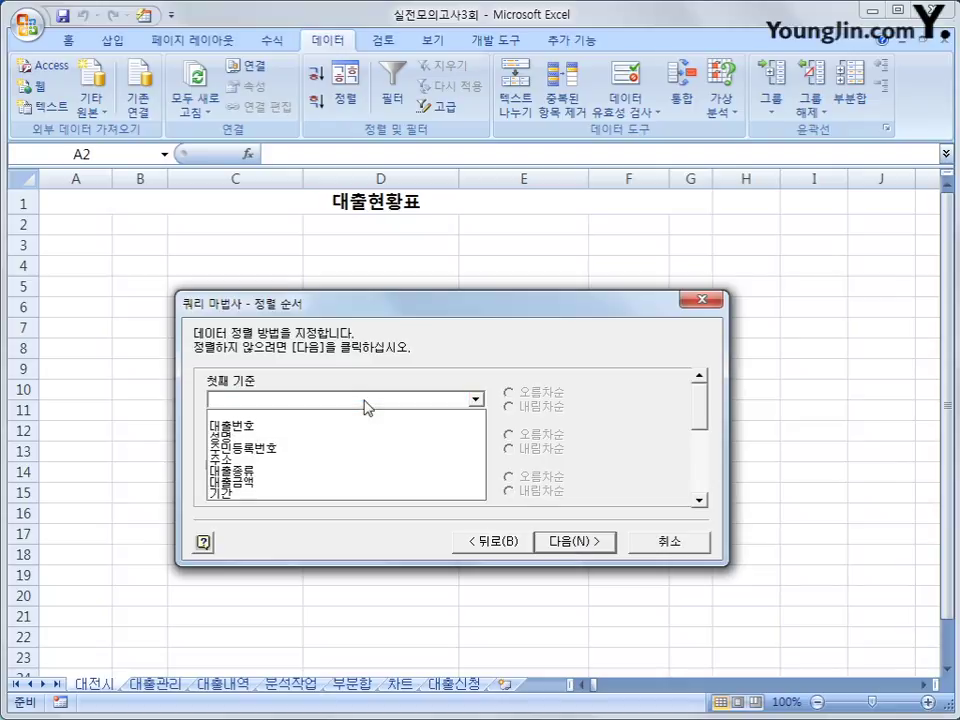
pyautogui.click(344, 489)
pyautogui.click(530, 408)
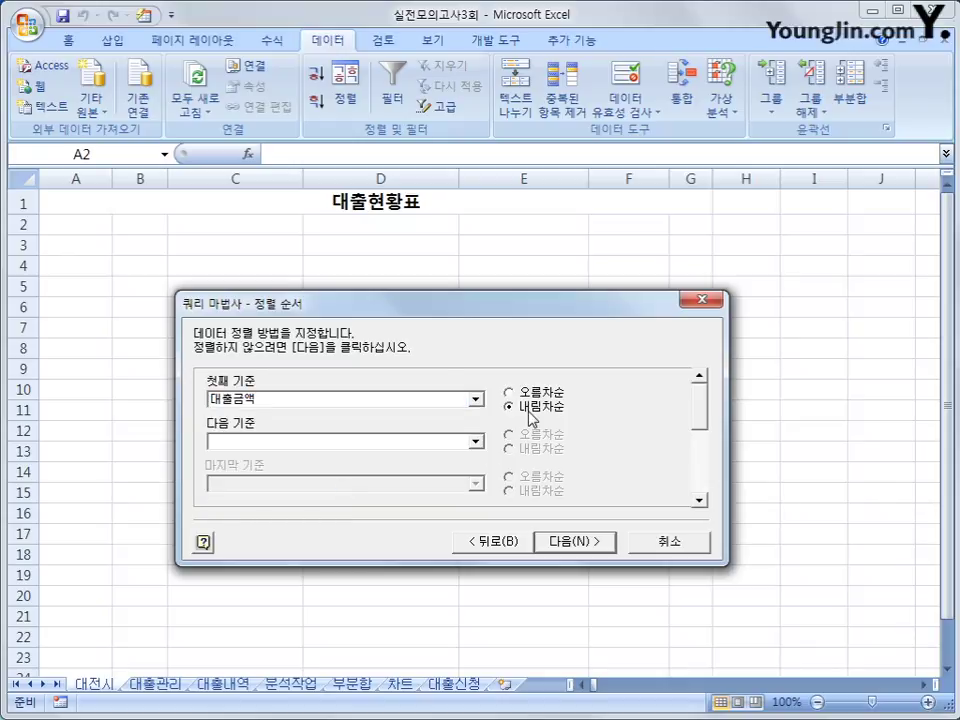
pyautogui.click(425, 446)
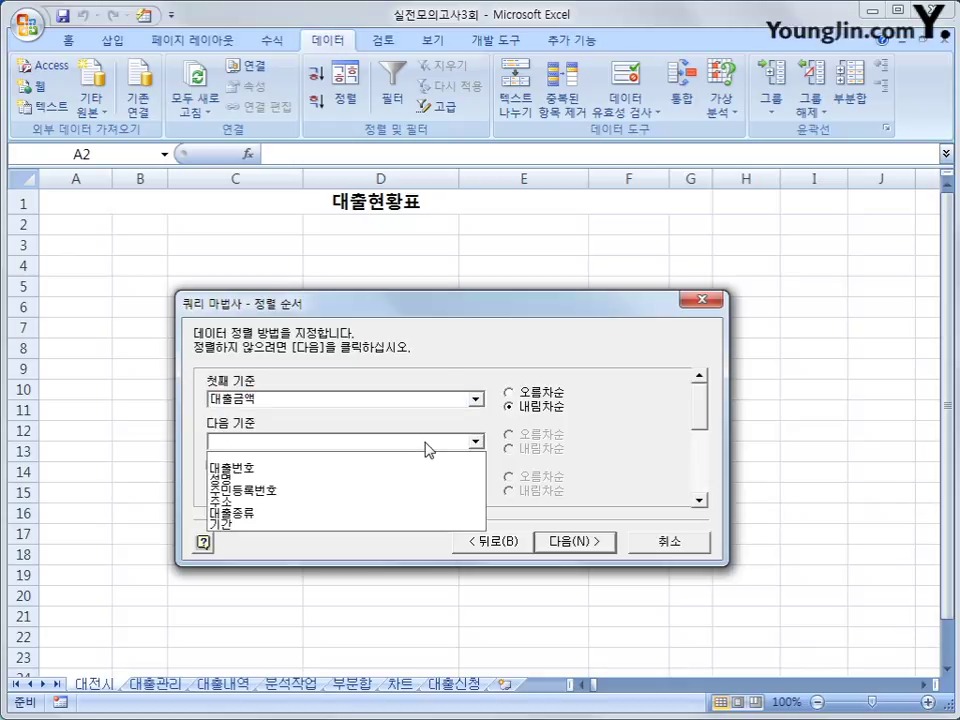
pyautogui.click(416, 516)
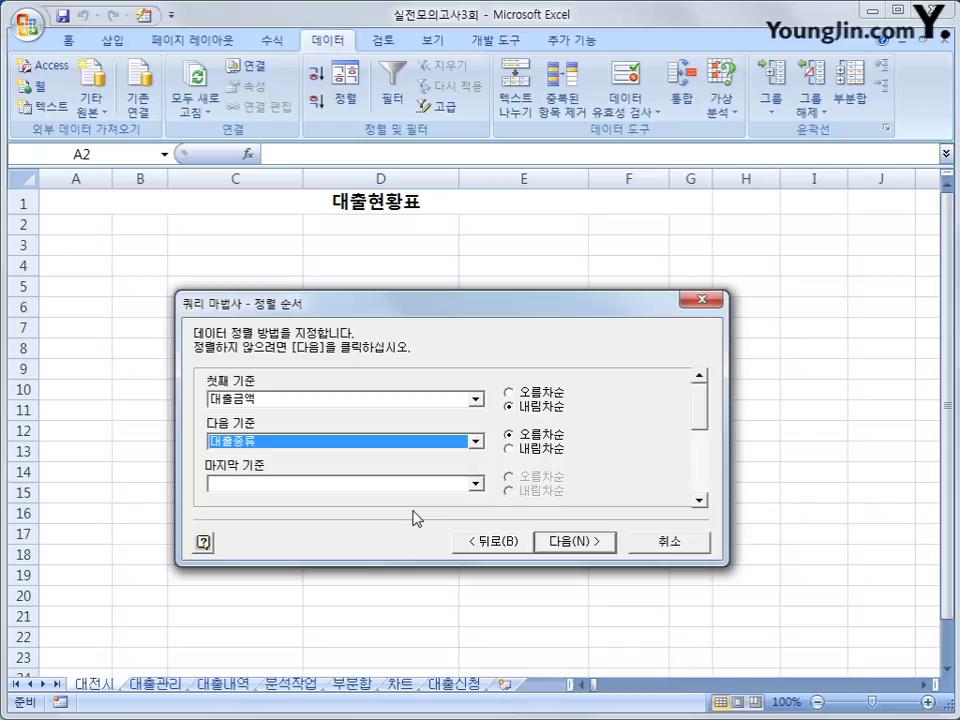
pyautogui.click(561, 540)
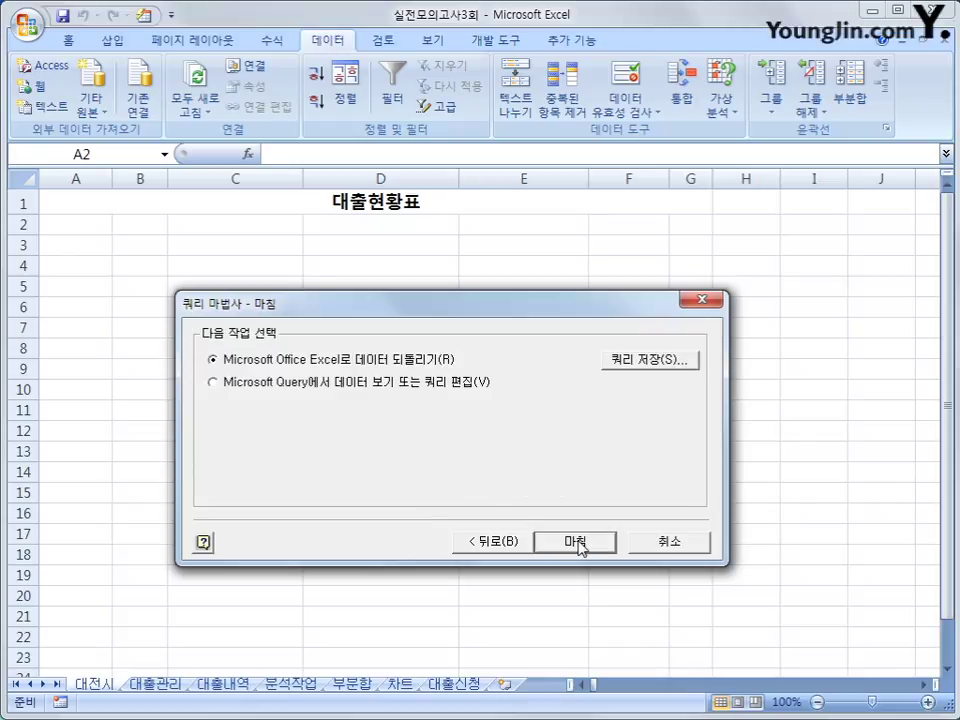
# Return the query data as a table at A2 of the existing worksheet and convert the table to a normal range
pyautogui.click(576, 542)
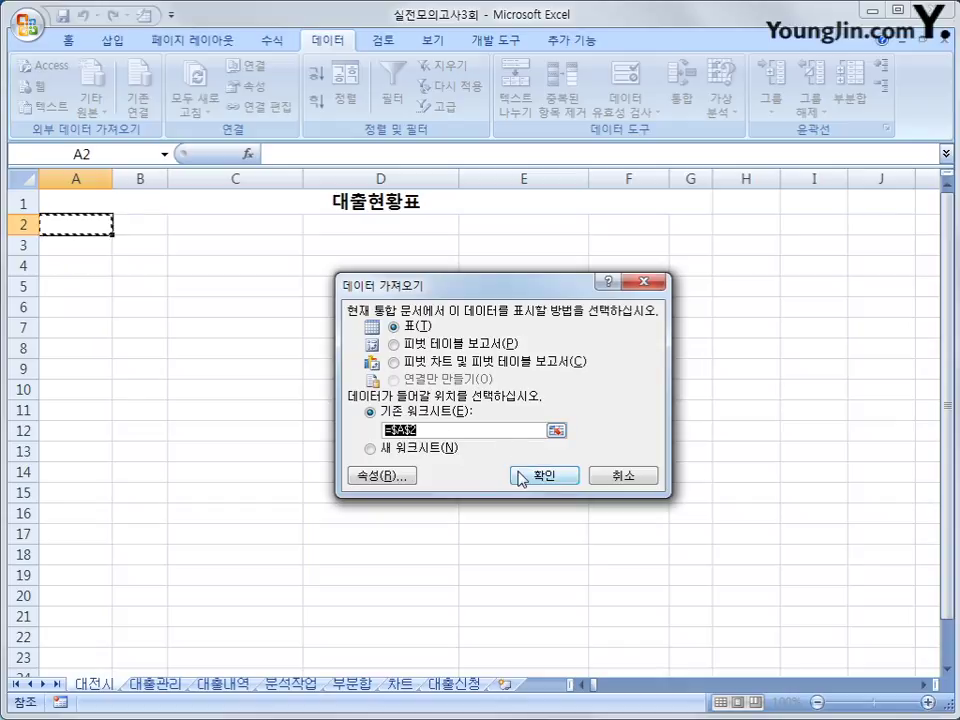
pyautogui.click(521, 476)
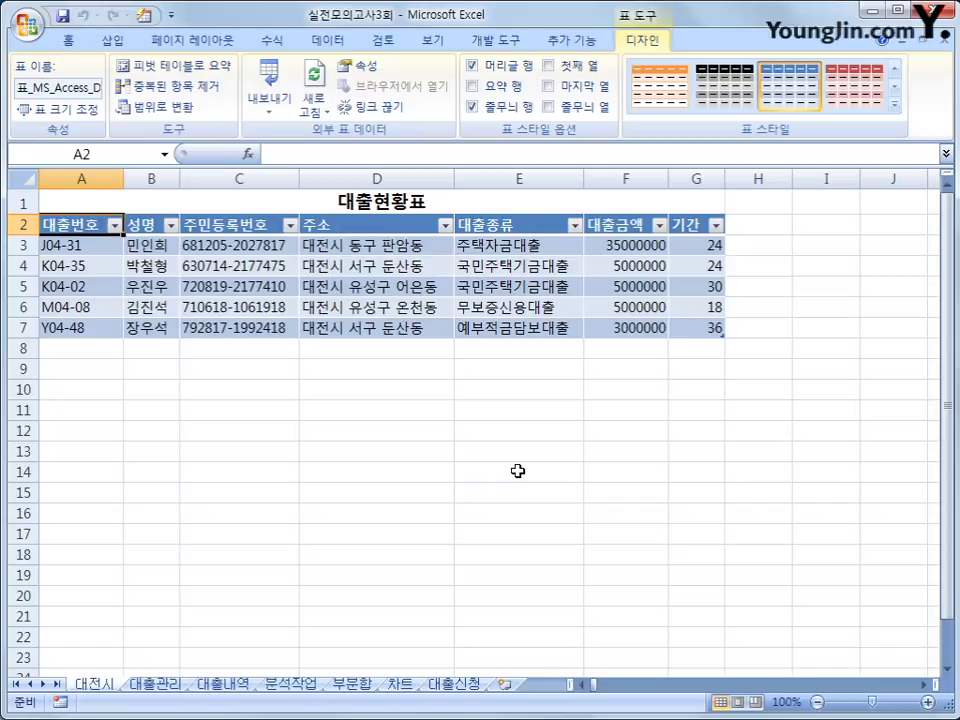
pyautogui.click(170, 118)
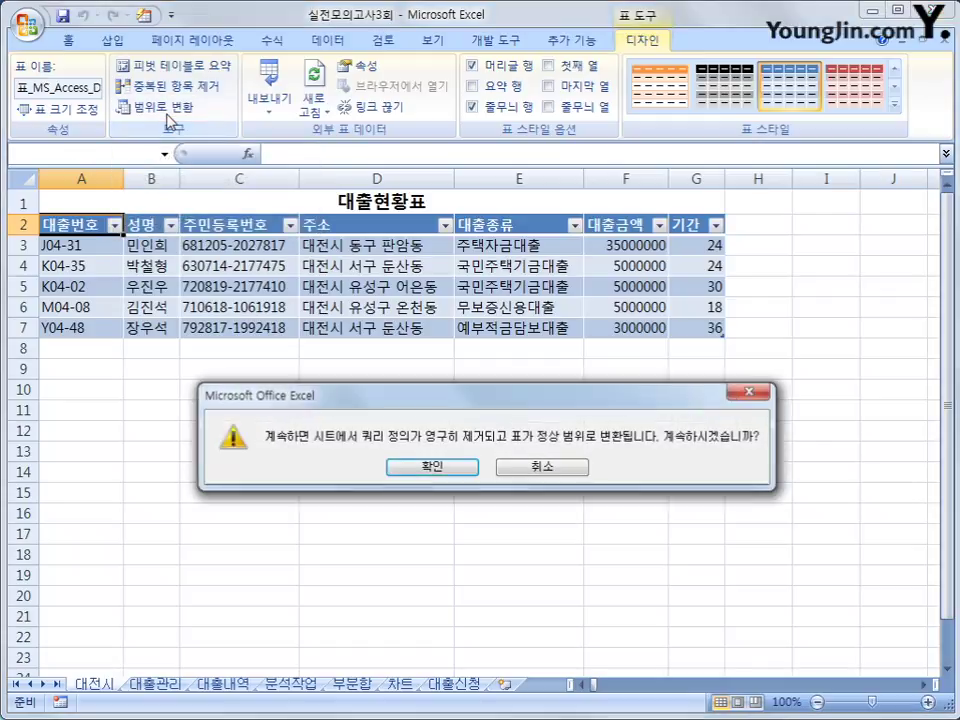
pyautogui.click(434, 468)
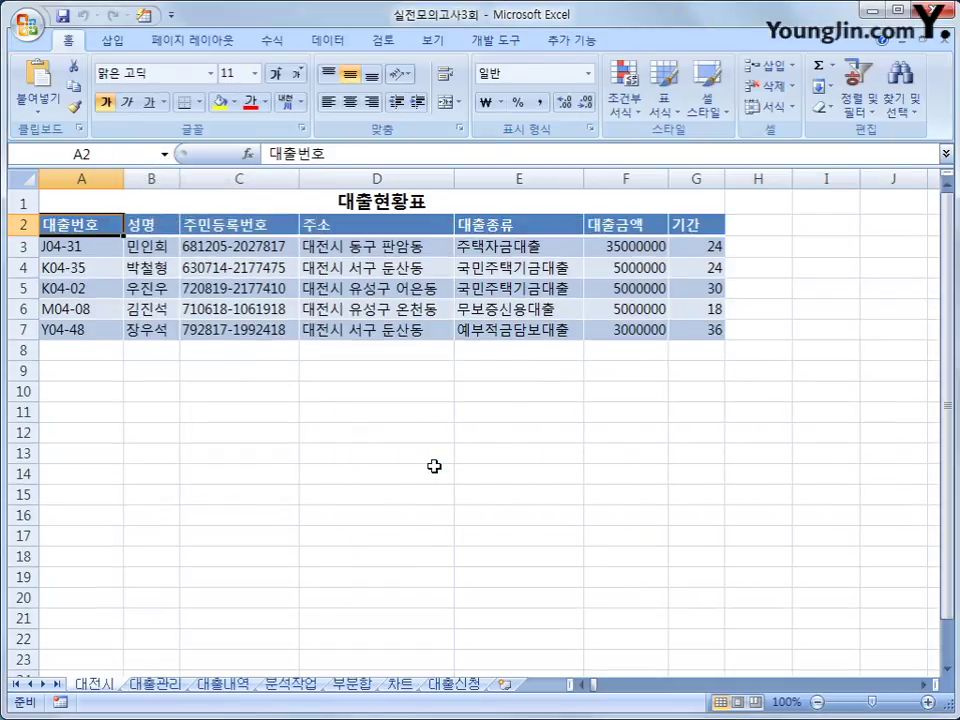
# On the 대출관리 sheet, copy the 대출종류 header and its 주택자금대출 entry from G1:G2 to A21 as filter criteria
pyautogui.click(167, 689)
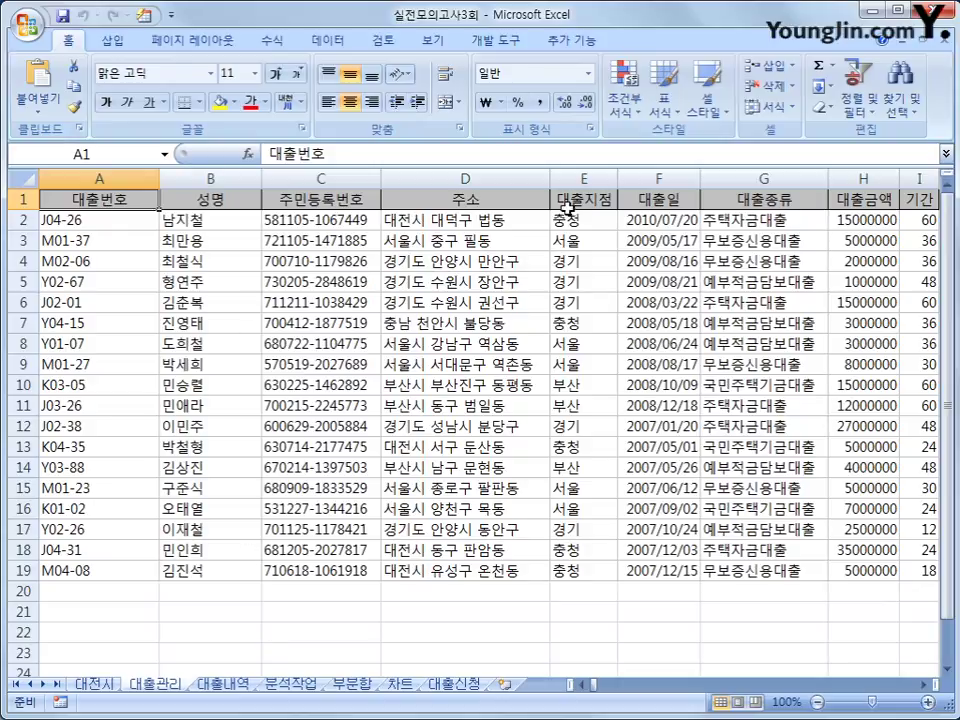
pyautogui.click(758, 201)
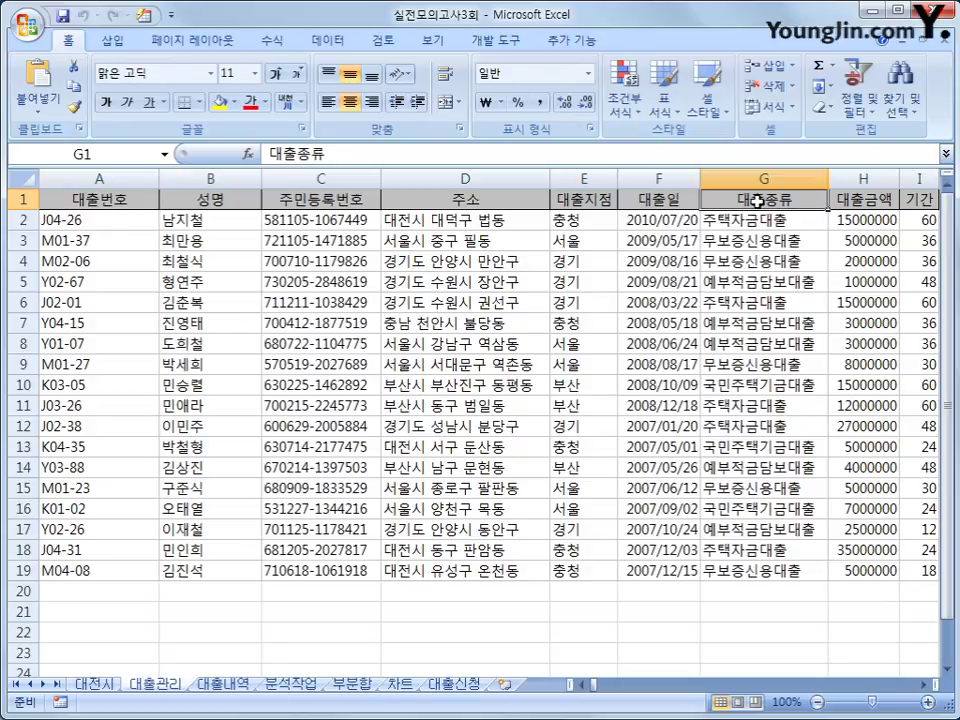
pyautogui.keyDown('ctrl'); pyautogui.click(776, 216); pyautogui.keyUp('ctrl')
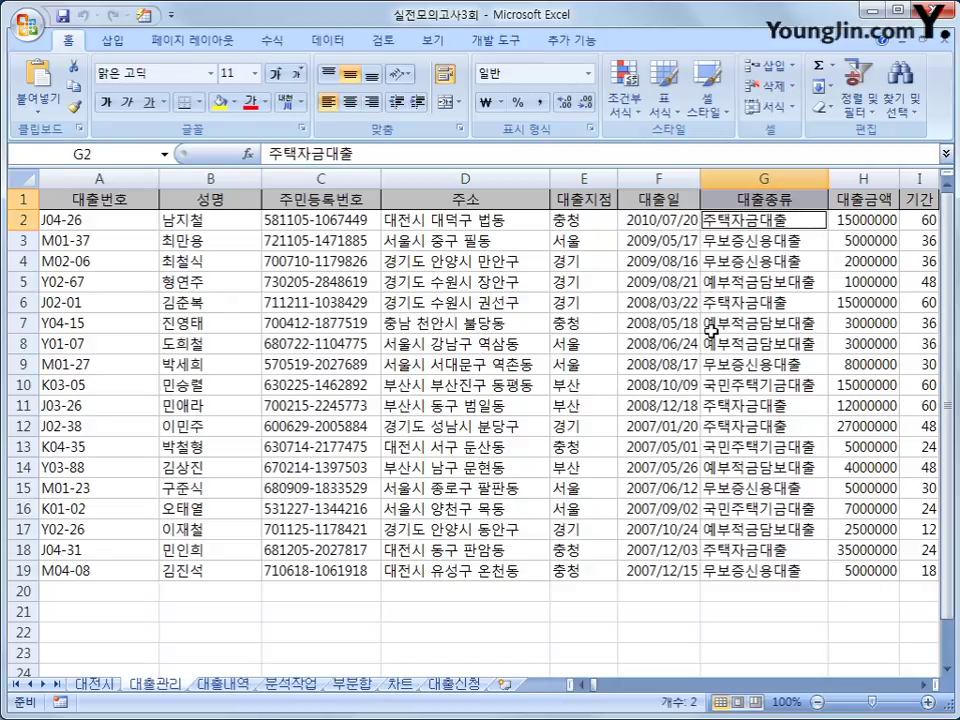
pyautogui.hotkey('ctrl', 'c')
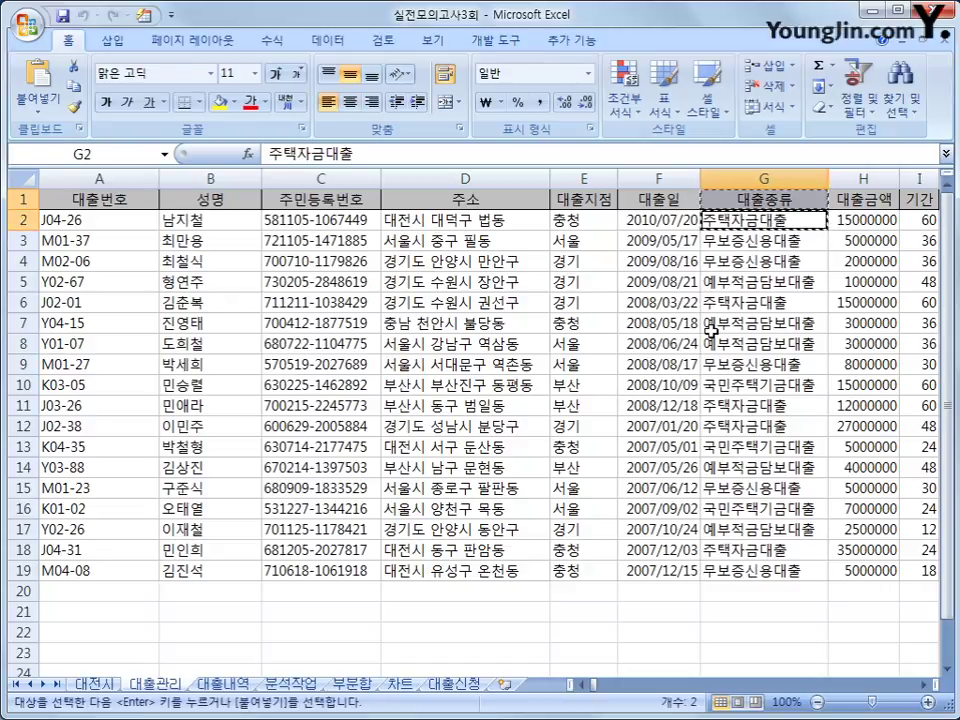
pyautogui.click(118, 611)
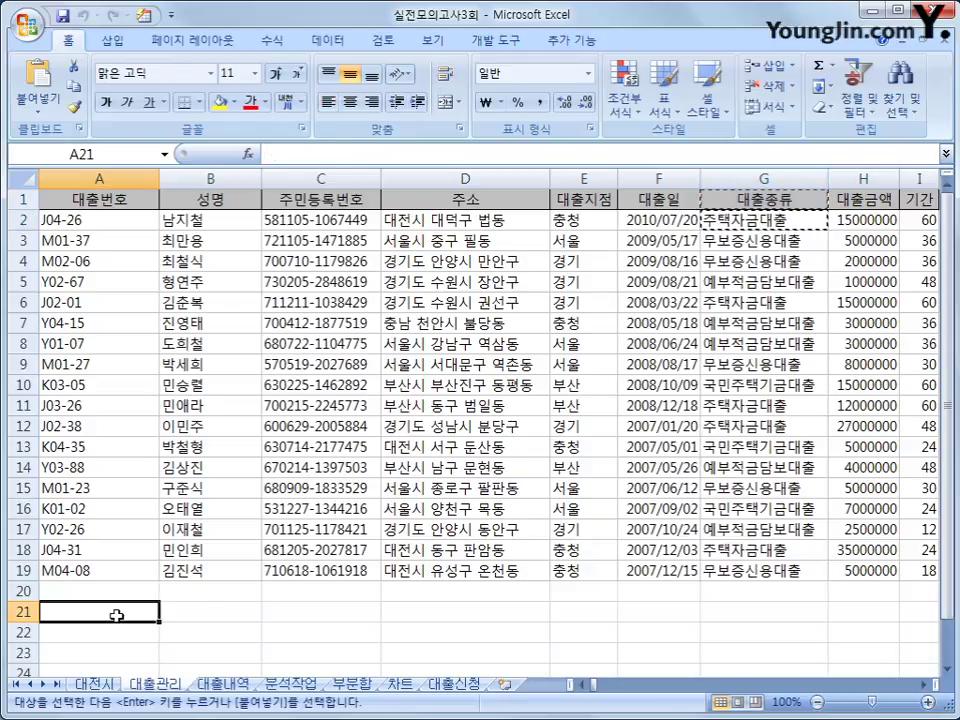
pyautogui.hotkey('ctrl', 'v')
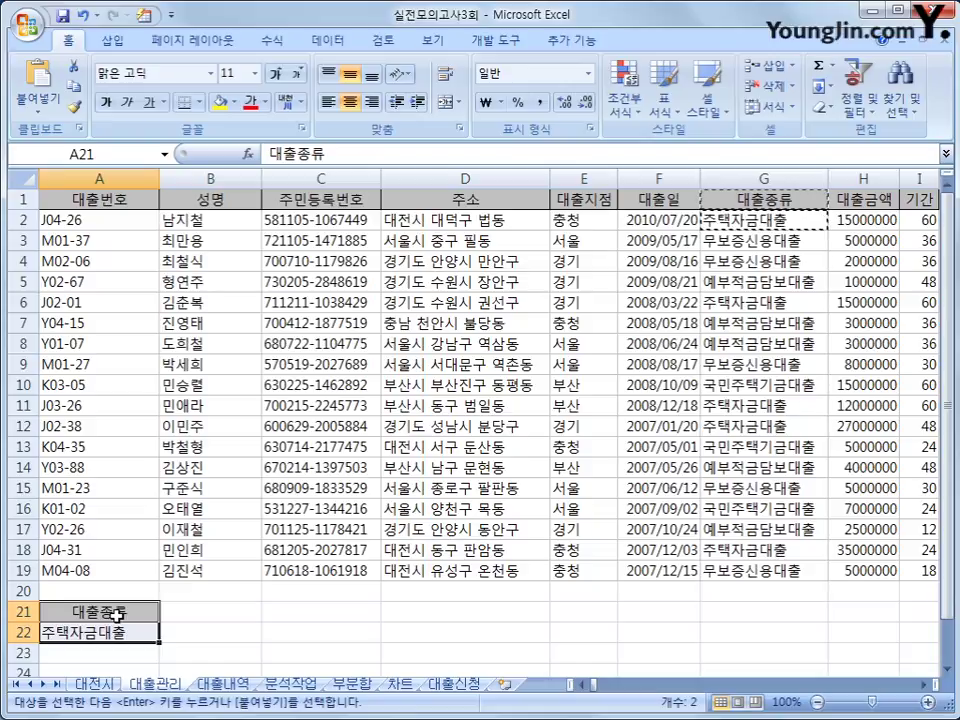
# Copy the 대출금액 header to B21 and enter the condition >=20000000 below it in B22
pyautogui.click(863, 199)
pyautogui.hotkey('ctrl', 'c')
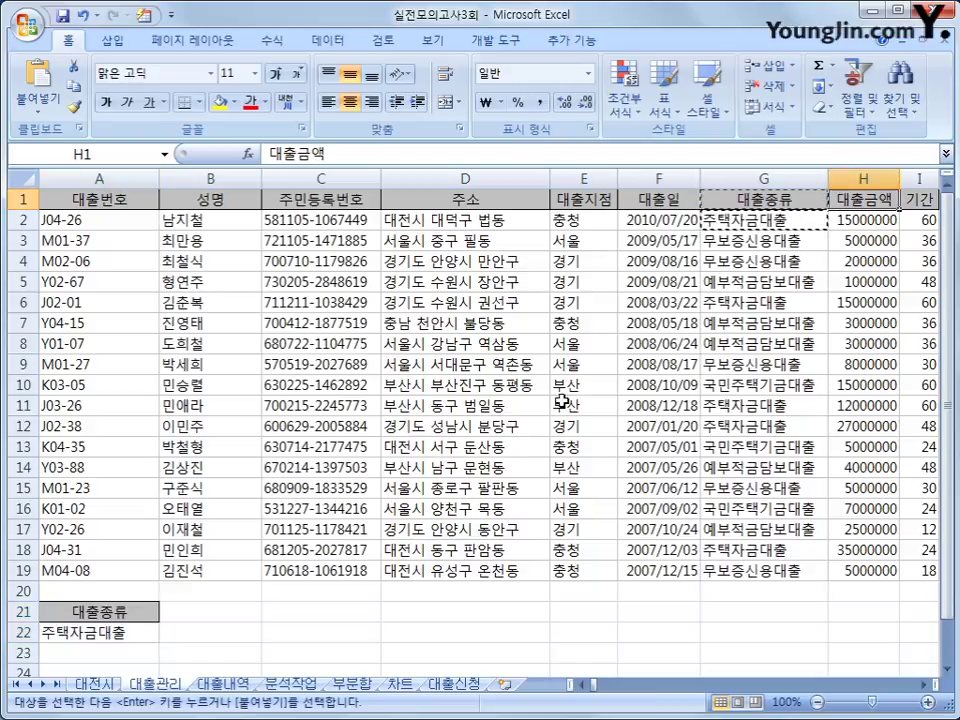
pyautogui.click(186, 612)
pyautogui.hotkey('ctrl', 'v')
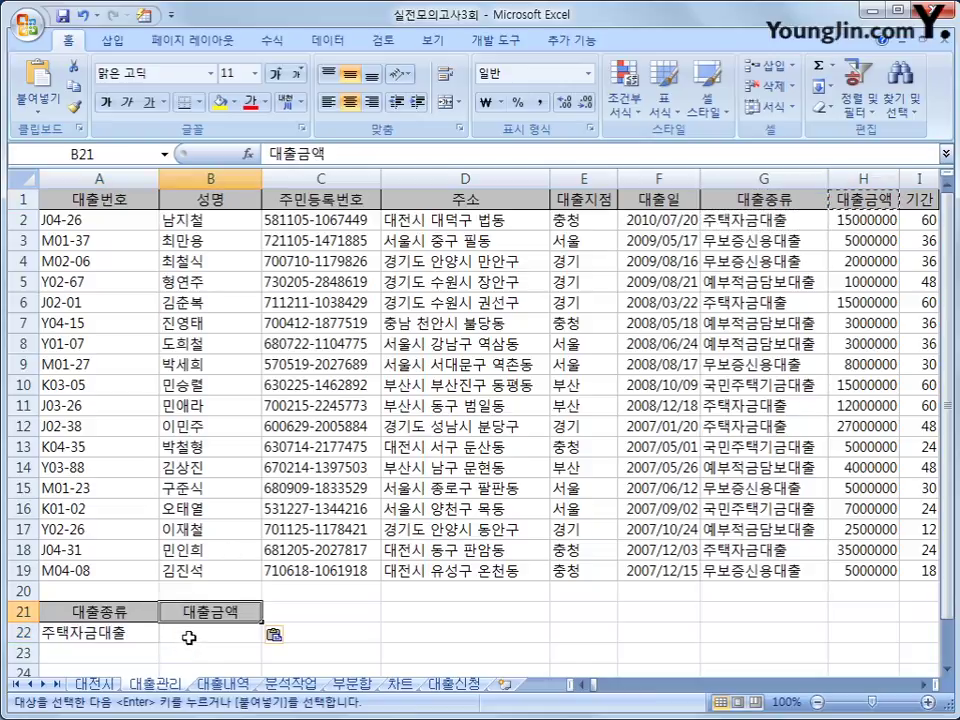
pyautogui.click(189, 634)
pyautogui.write('>=')
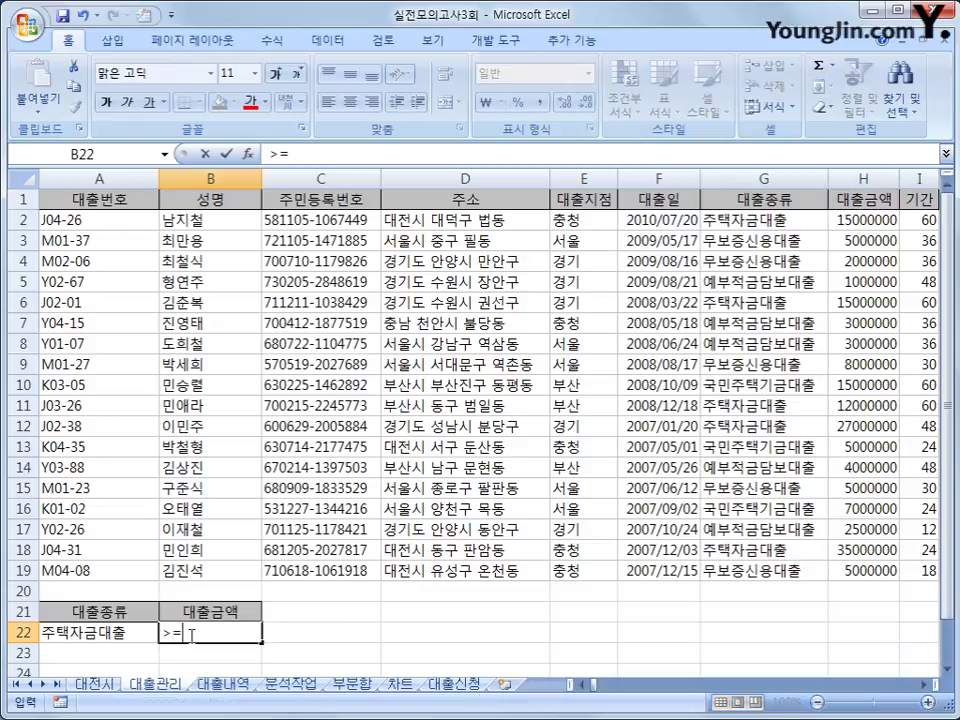
pyautogui.write('20000000')
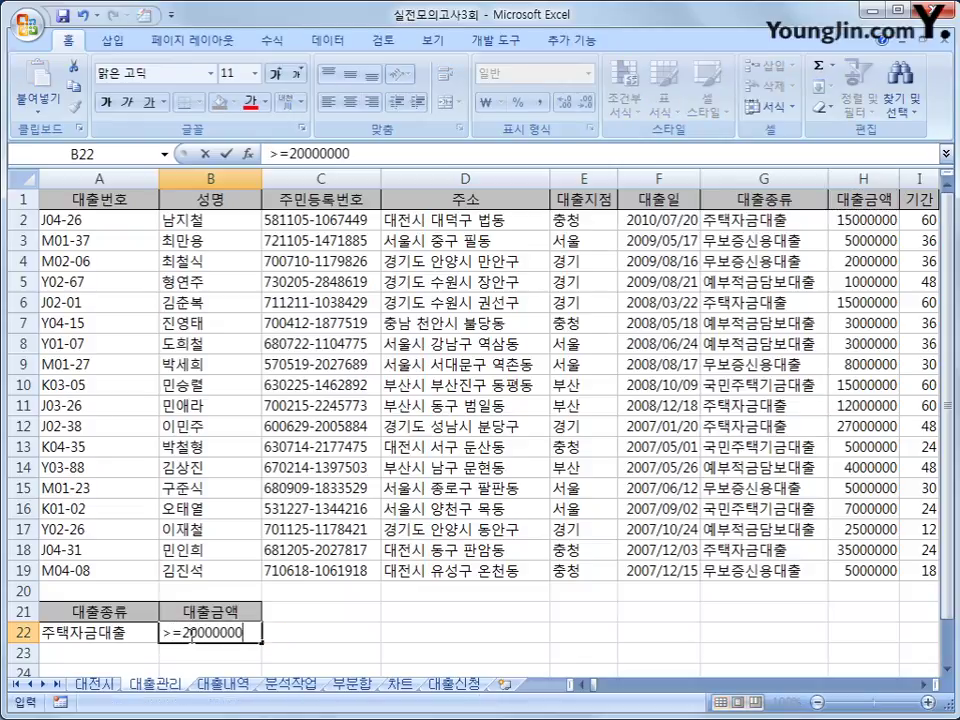
pyautogui.press('Return')
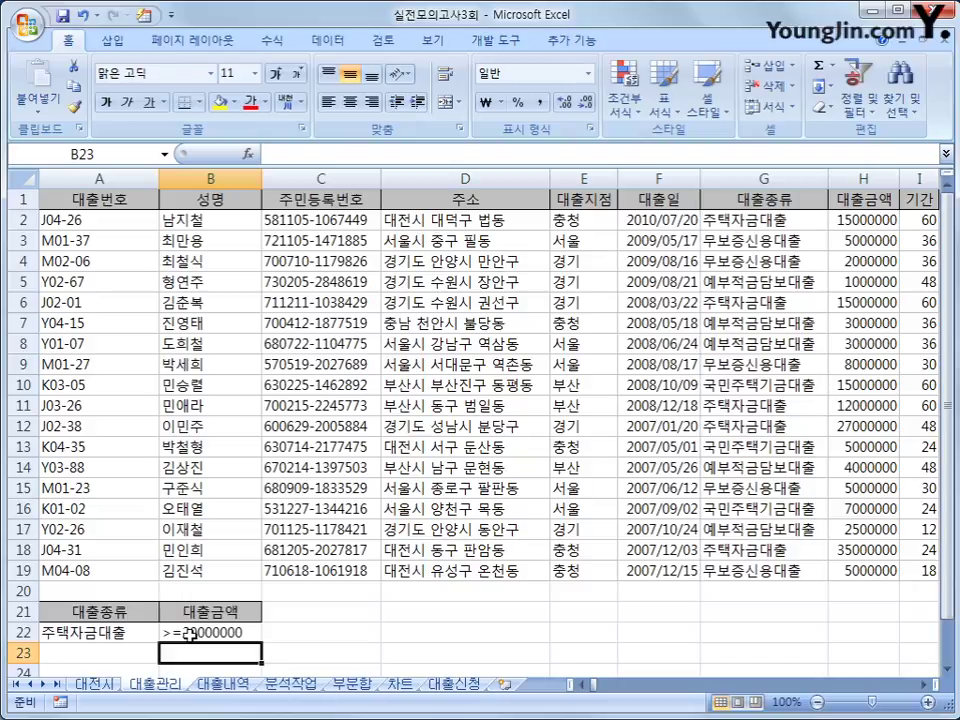
# Add a second criteria row with 예부적금담보대출 copied from the list into A23 and <3000000 in B23
pyautogui.click(124, 632)
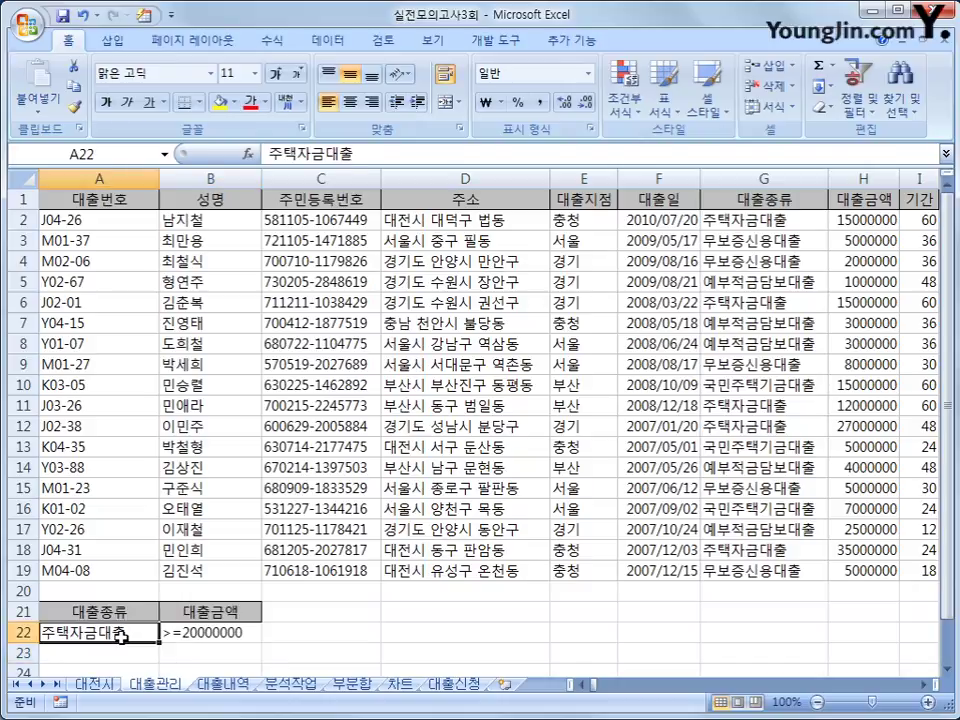
pyautogui.click(752, 318)
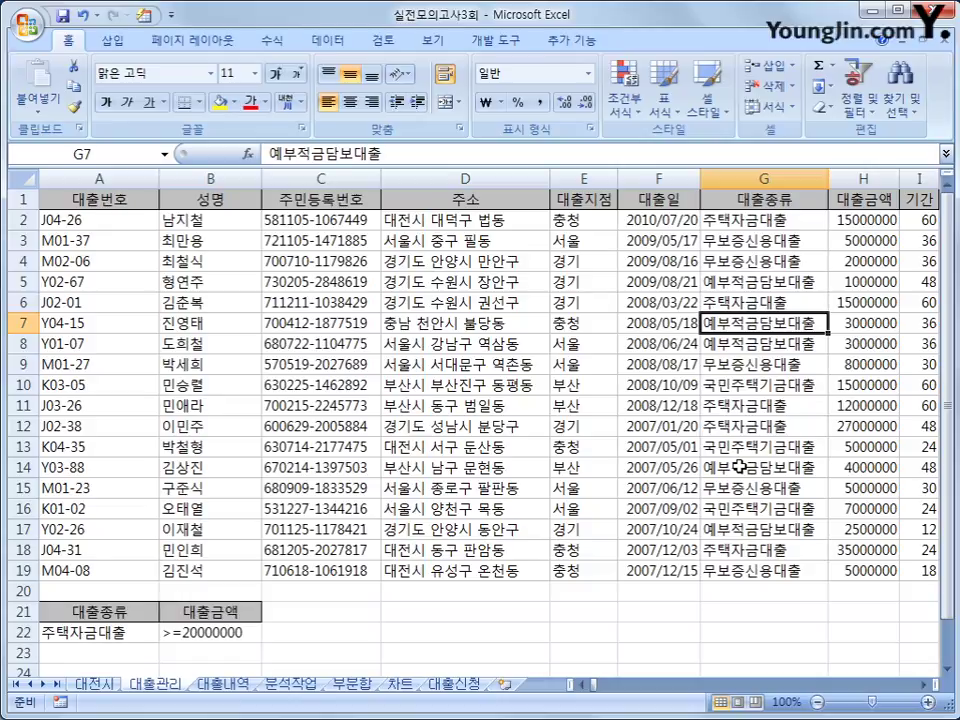
pyautogui.hotkey('ctrl', 'c')
pyautogui.click(133, 652)
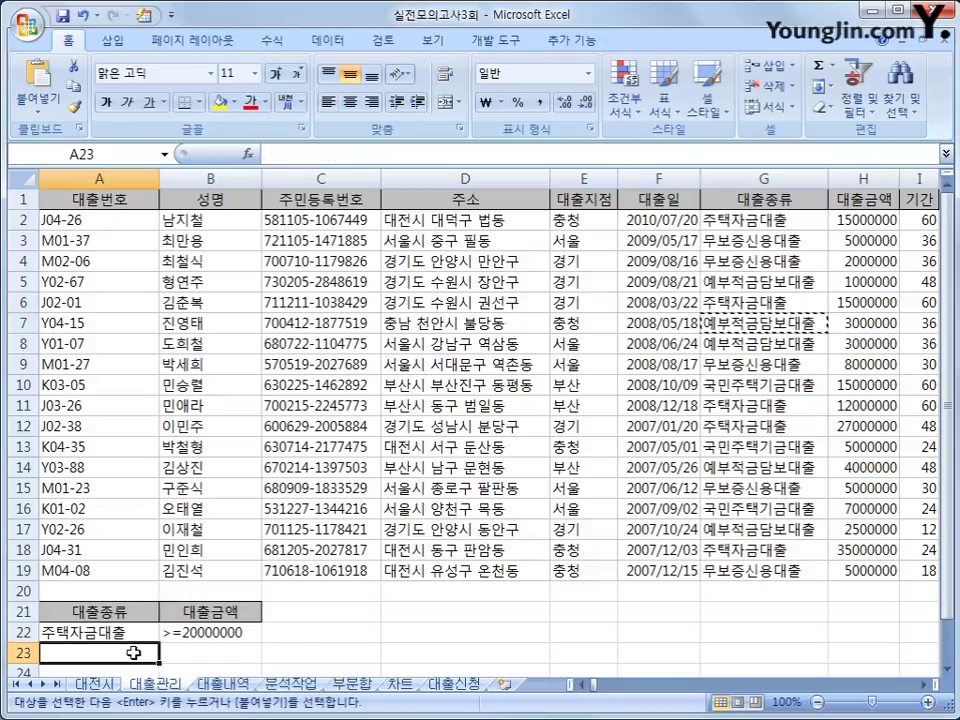
pyautogui.hotkey('ctrl', 'v')
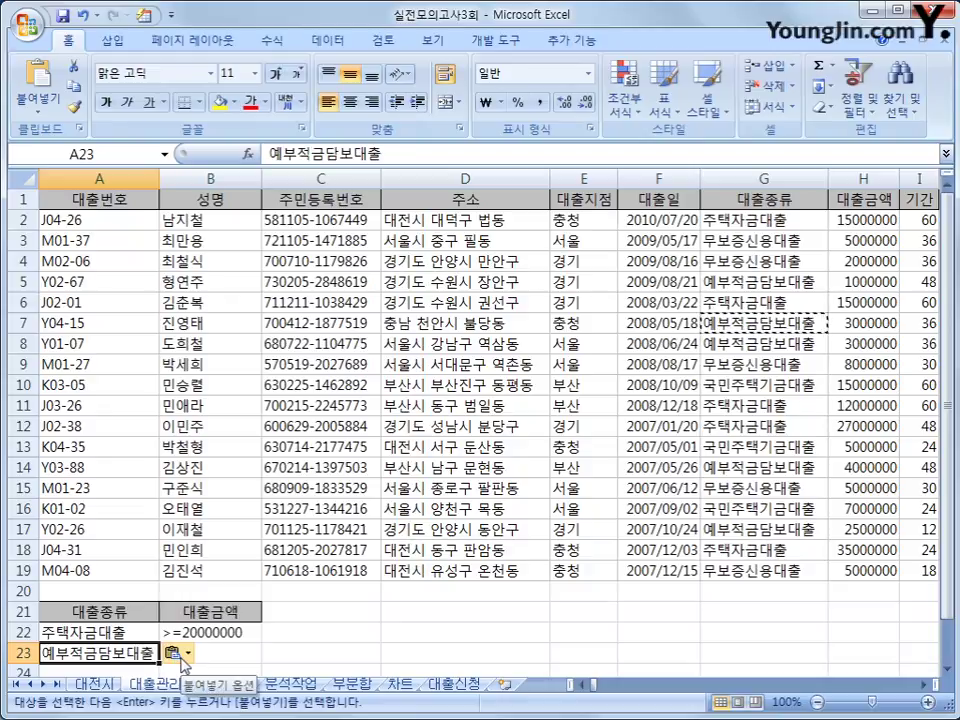
pyautogui.click(222, 655)
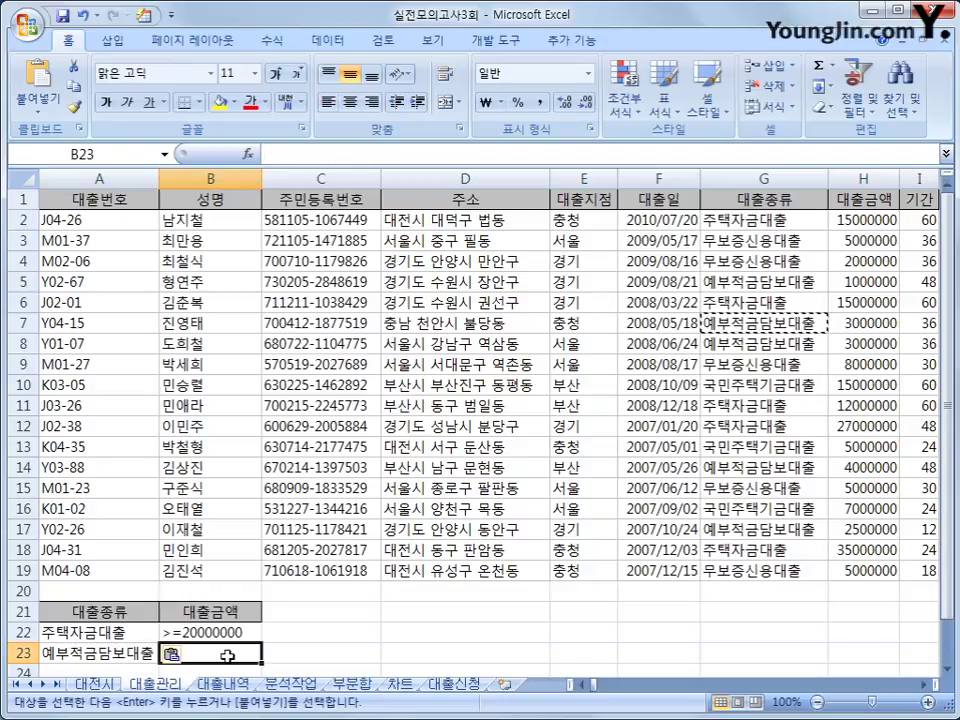
pyautogui.write('<')
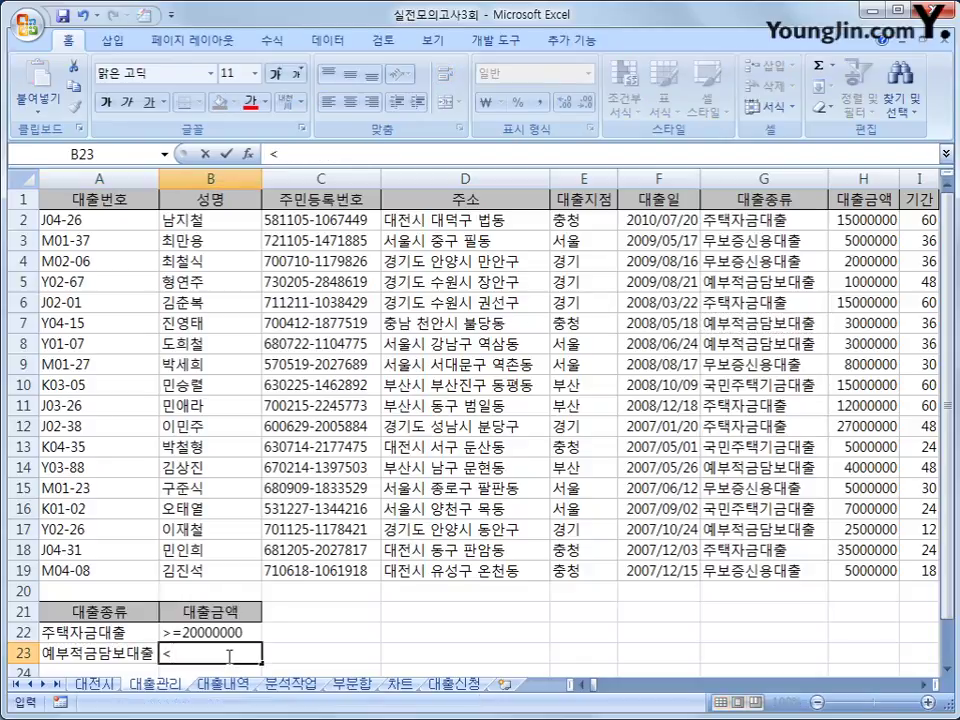
pyautogui.write('3000000')
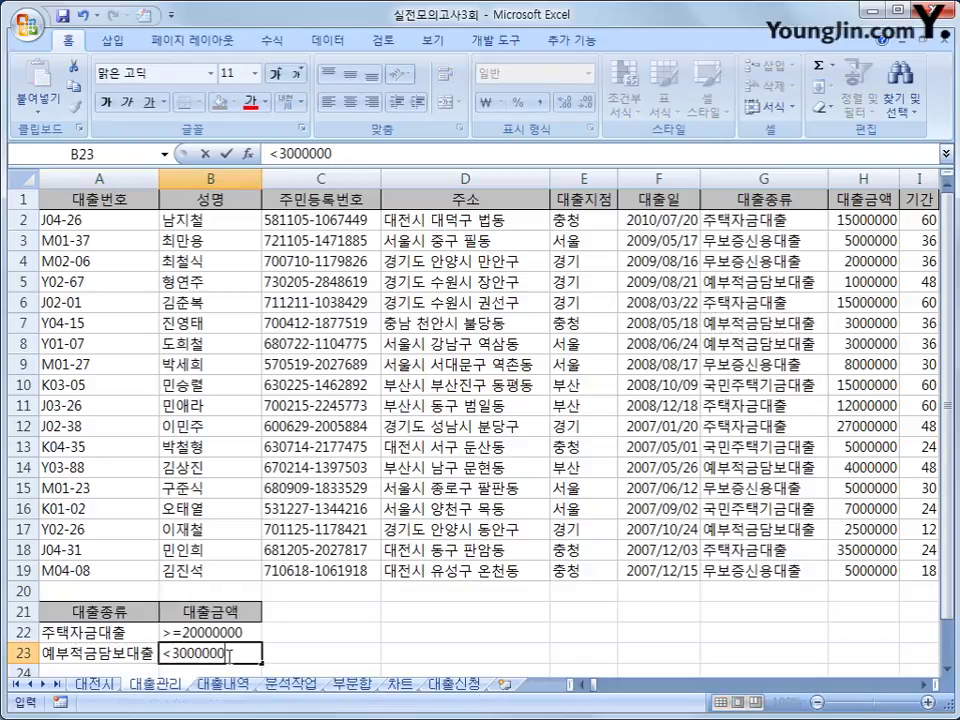
pyautogui.press('Return')
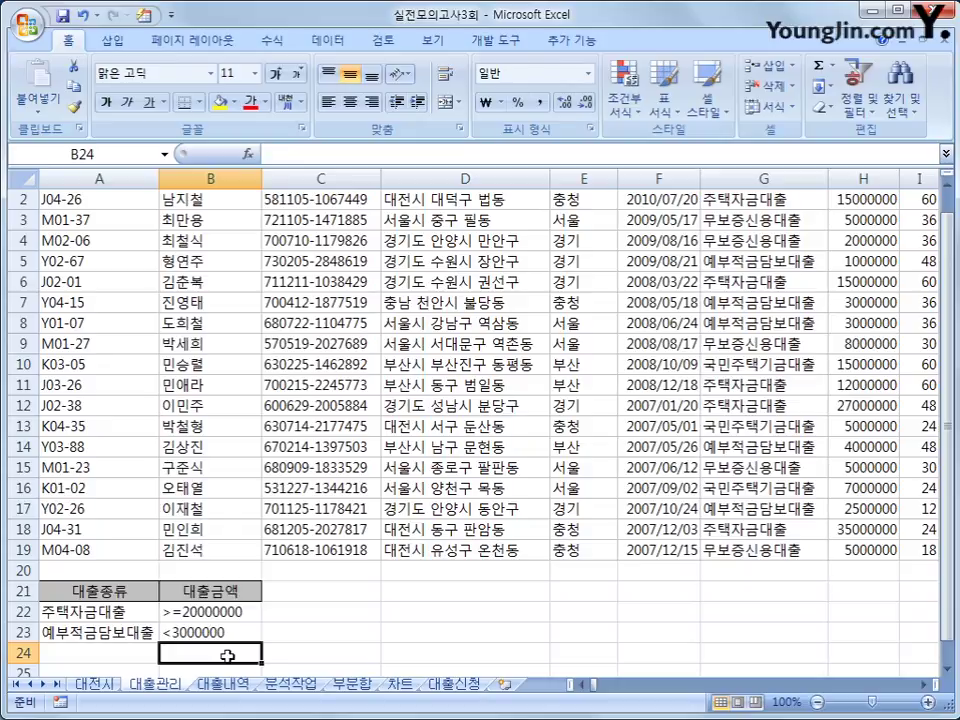
# Copy the 대출번호, 성명, 주민등록번호, 대출종류, 대출금액 and 기간 headers from row 1 to A26
pyautogui.scroll(1, 171, 492)
pyautogui.click(101, 195)
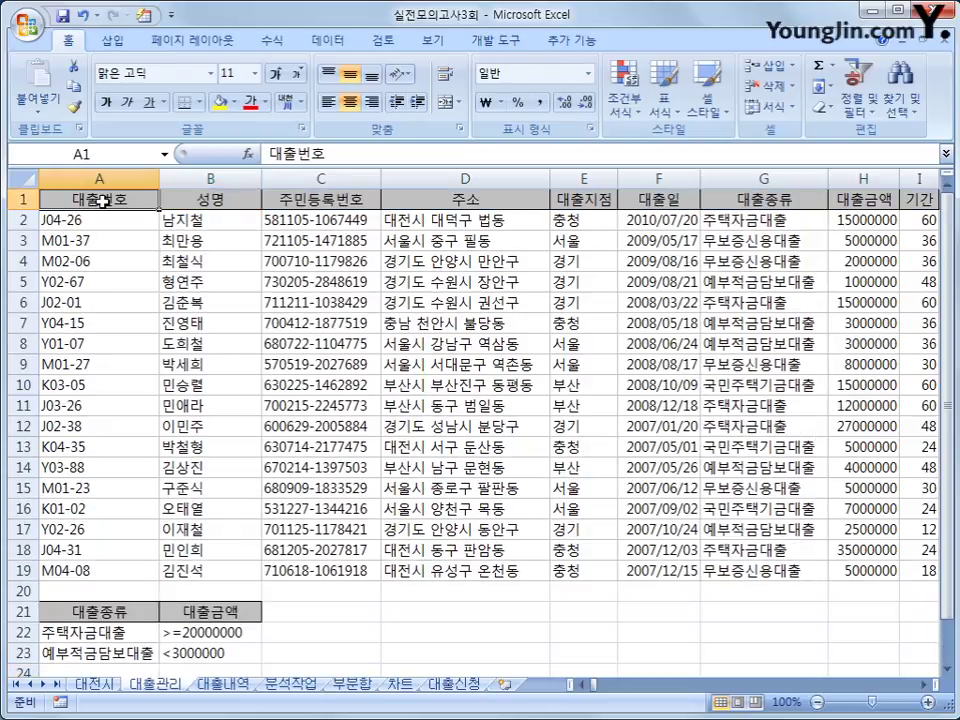
pyautogui.keyDown('ctrl'); pyautogui.click(191, 199); pyautogui.keyUp('ctrl')
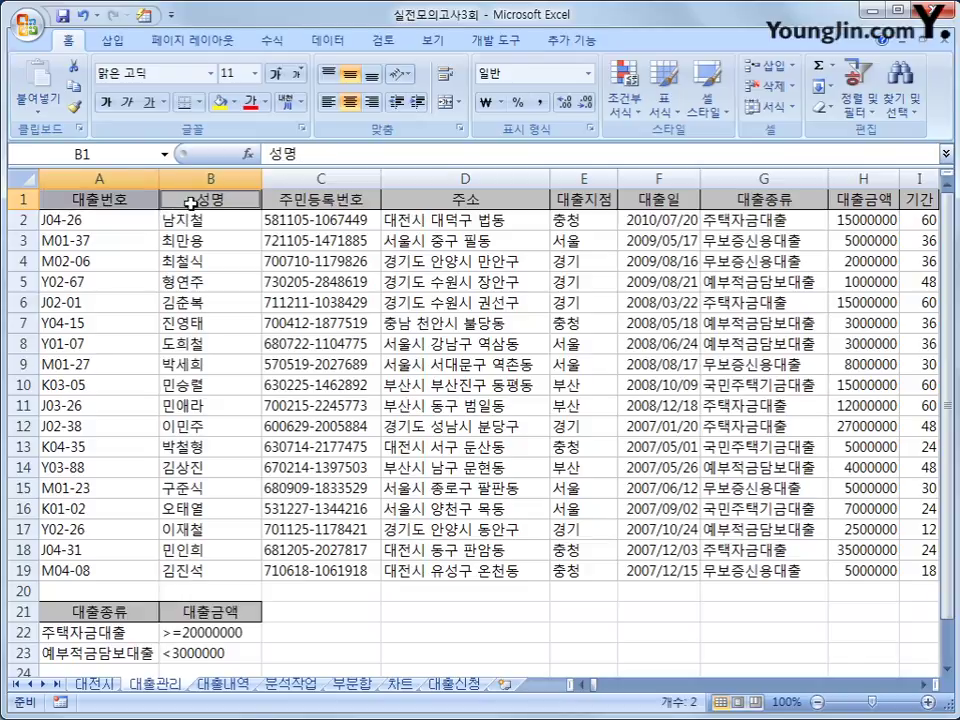
pyautogui.keyDown('ctrl'); pyautogui.click(327, 201); pyautogui.keyUp('ctrl')
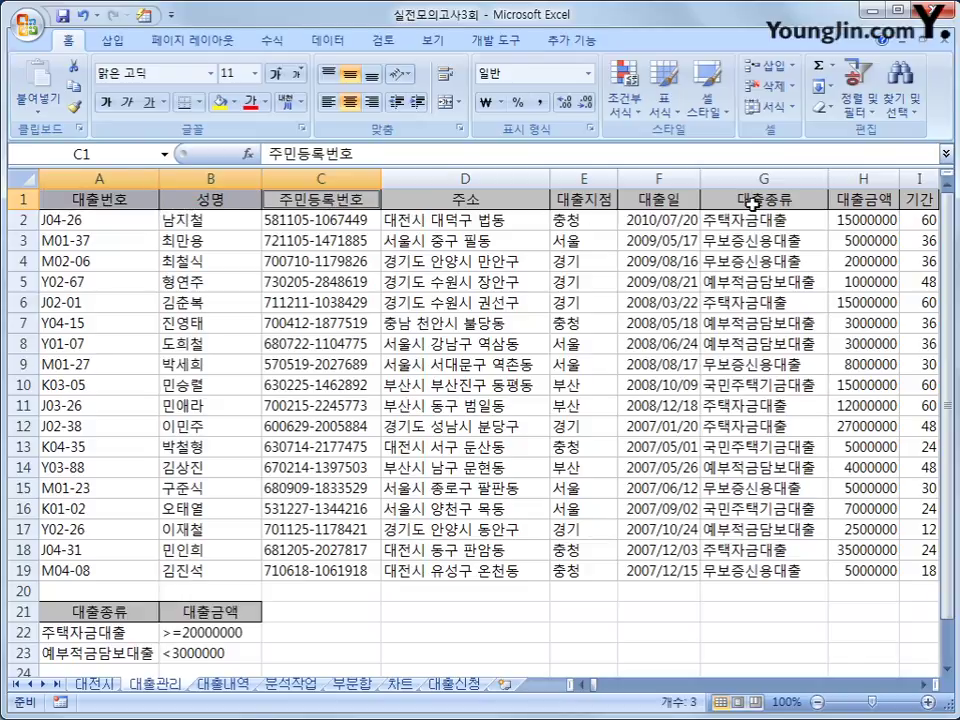
pyautogui.keyDown('ctrl'); pyautogui.click(814, 204); pyautogui.keyUp('ctrl')
pyautogui.keyDown('ctrl'); pyautogui.click(866, 199); pyautogui.keyUp('ctrl')
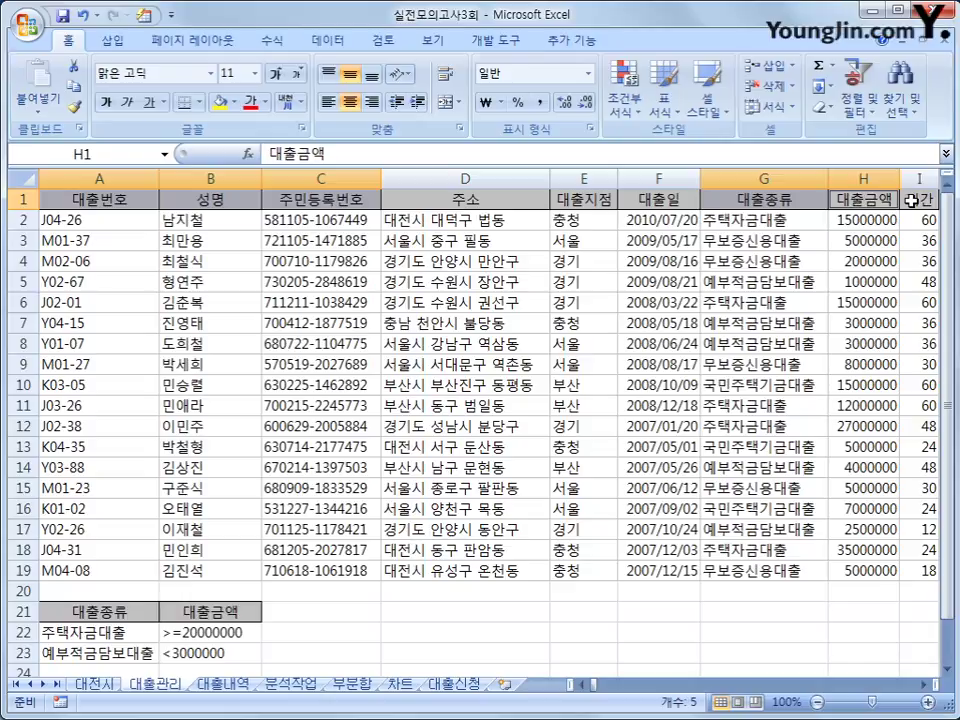
pyautogui.keyDown('ctrl'); pyautogui.click(913, 199); pyautogui.keyUp('ctrl')
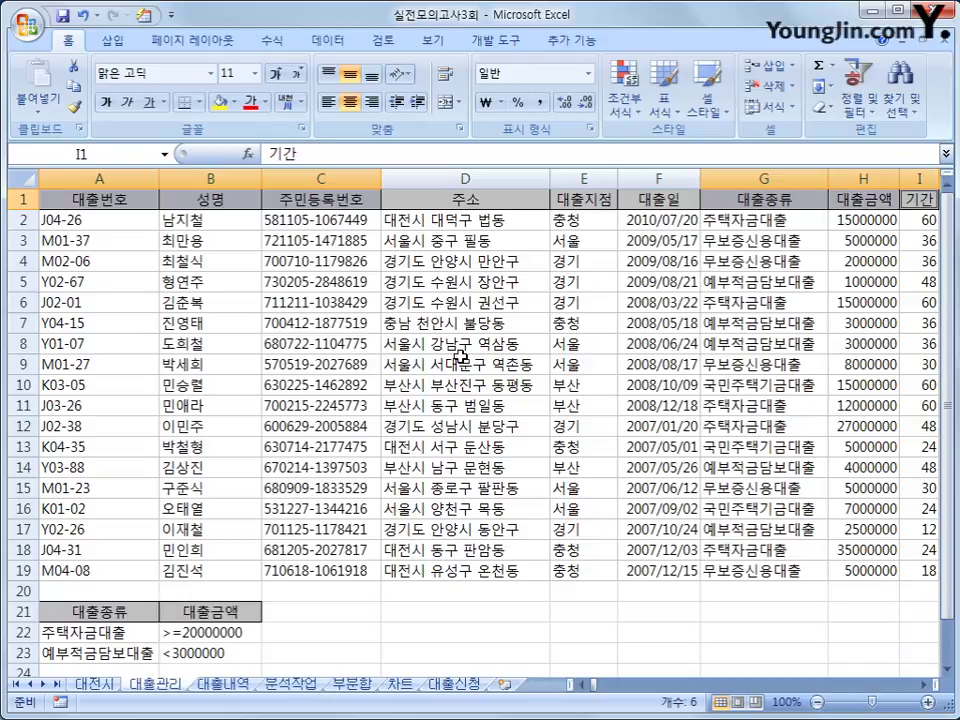
pyautogui.hotkey('ctrl', 'c')
pyautogui.scroll(-2, 246, 555)
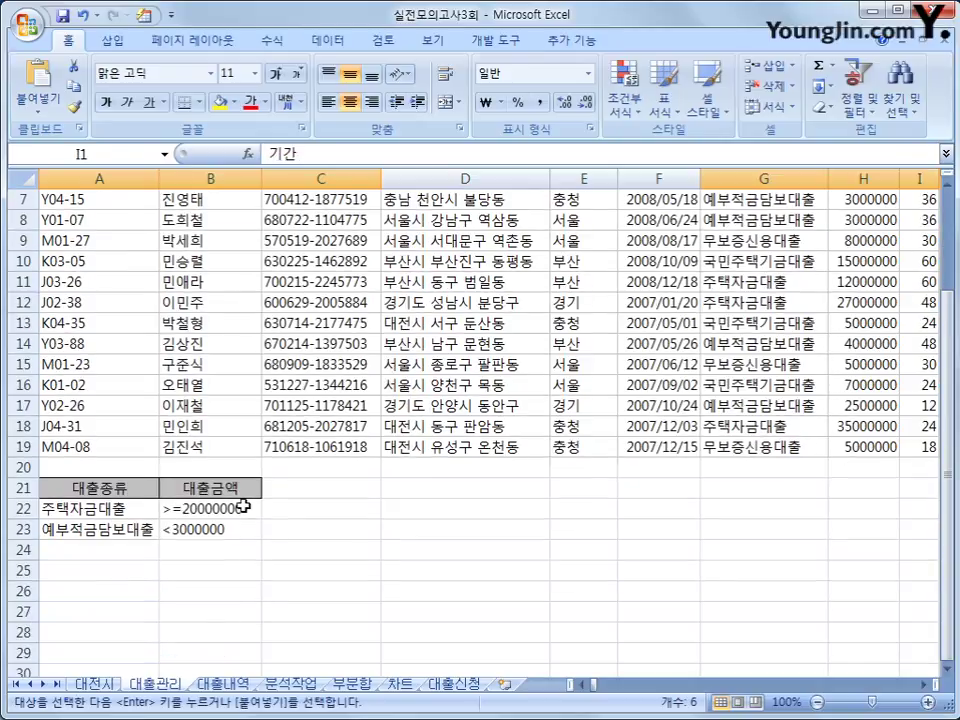
pyautogui.click(111, 590)
pyautogui.hotkey('ctrl', 'v')
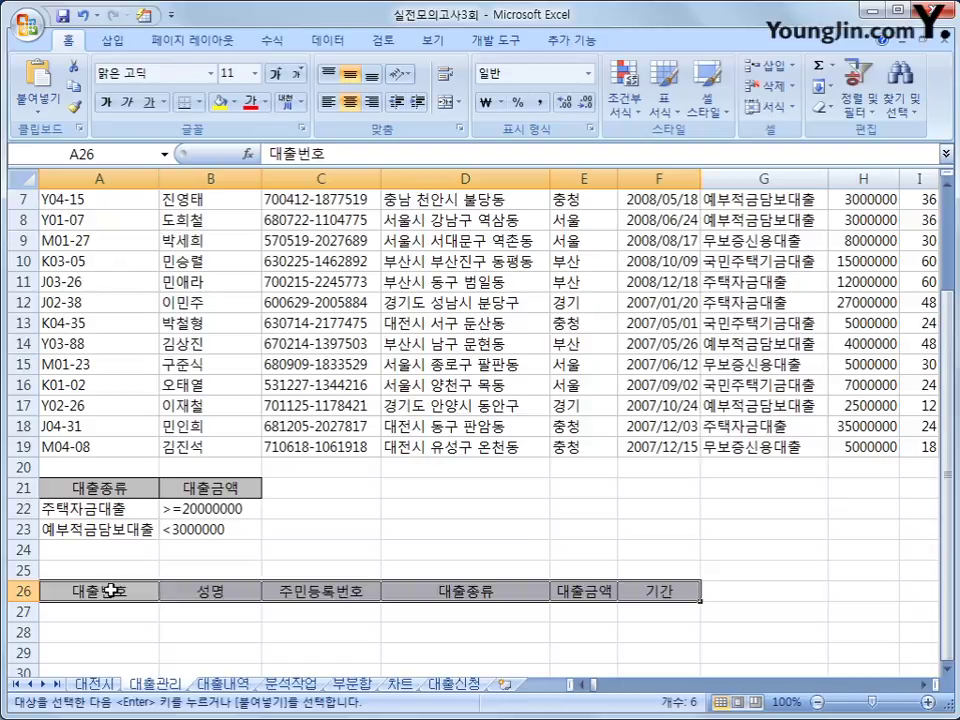
# Start an advanced filter (고급 필터) on the loan list and set its criteria range to A21:B23
pyautogui.scroll(2, 115, 590)
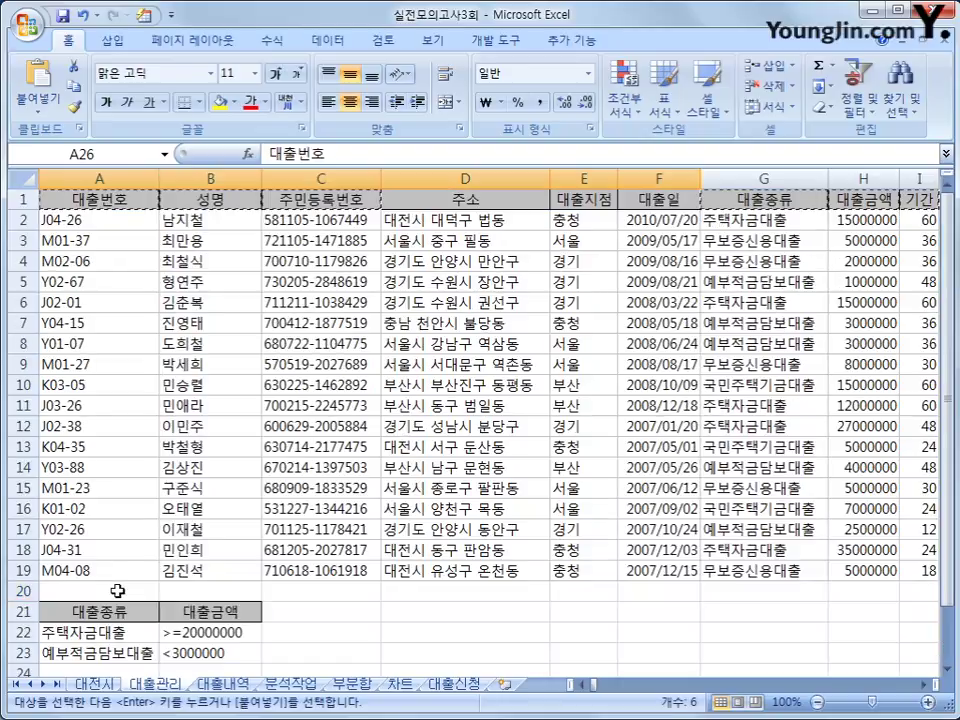
pyautogui.click(204, 265)
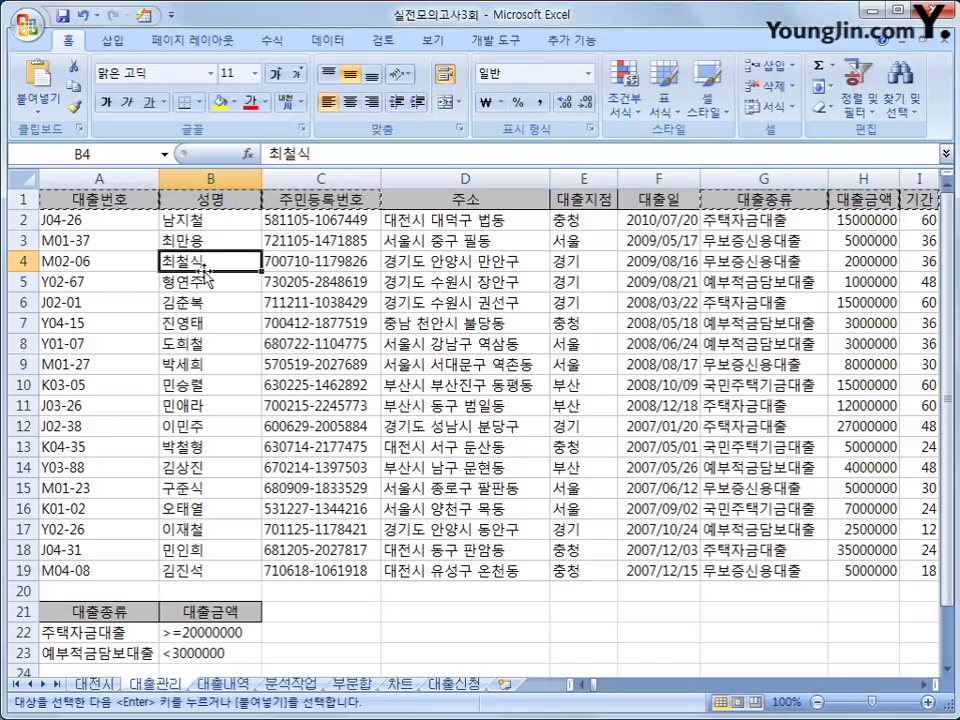
pyautogui.click(336, 42)
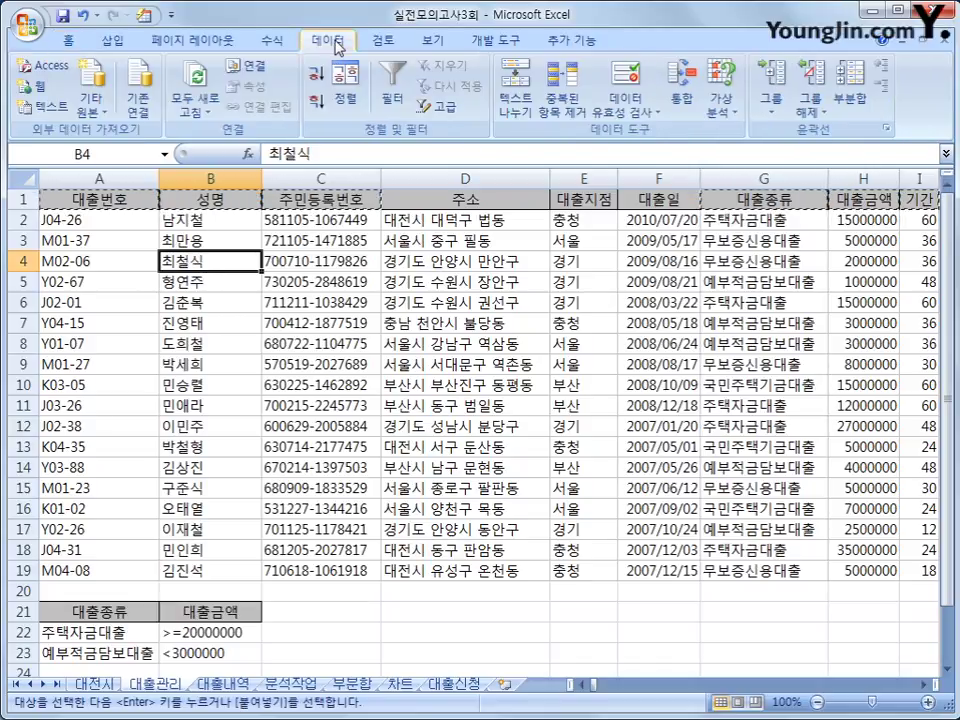
pyautogui.click(446, 106)
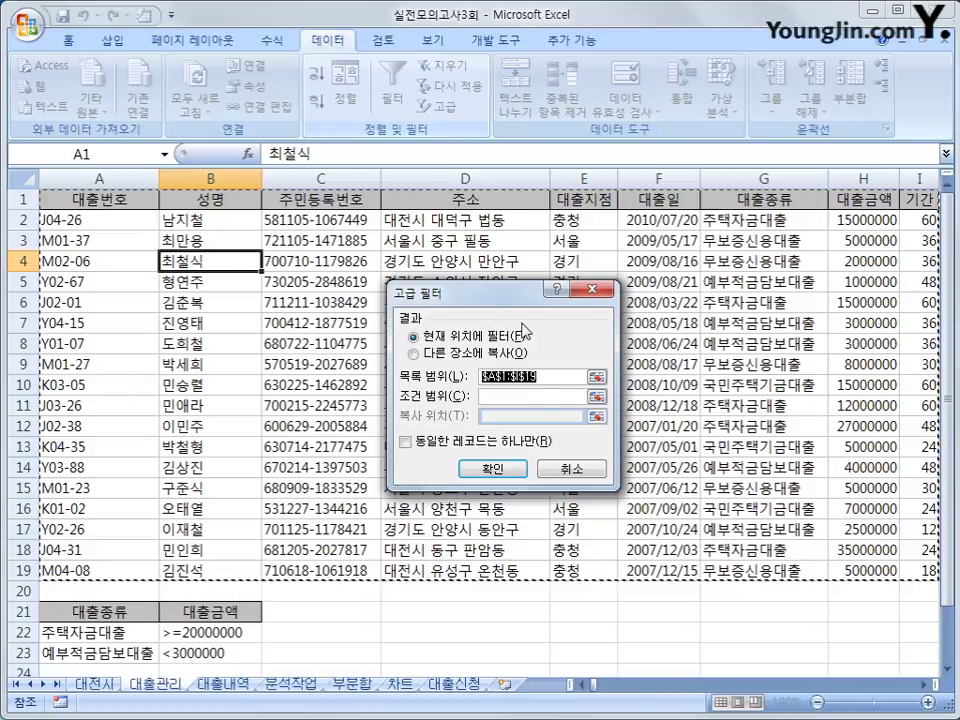
pyautogui.click(540, 398)
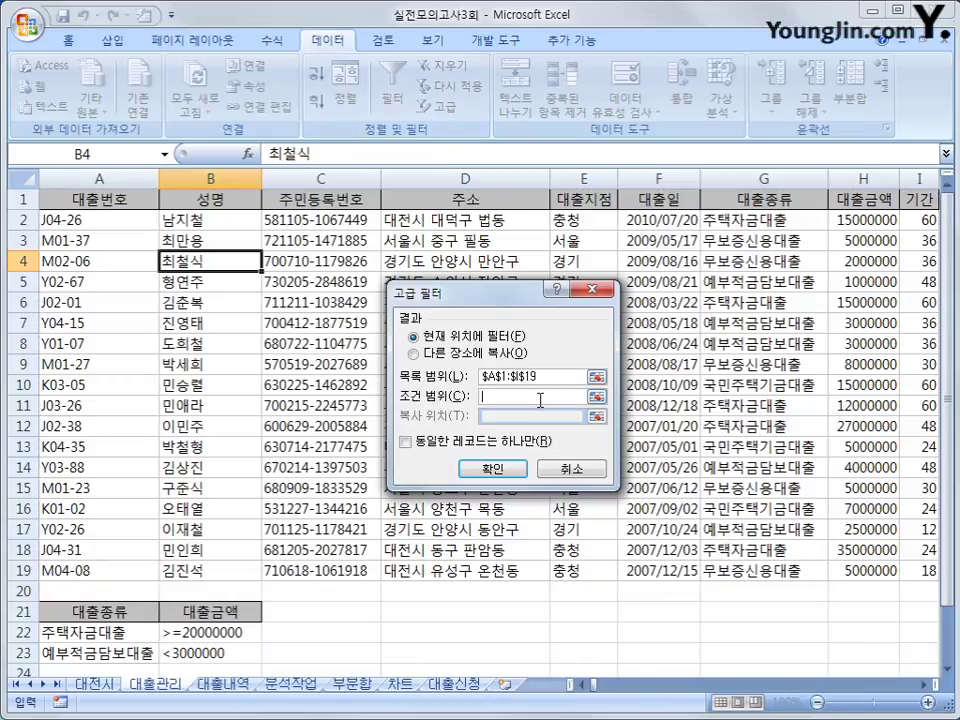
pyautogui.moveTo(158, 603); pyautogui.dragTo(203, 657)
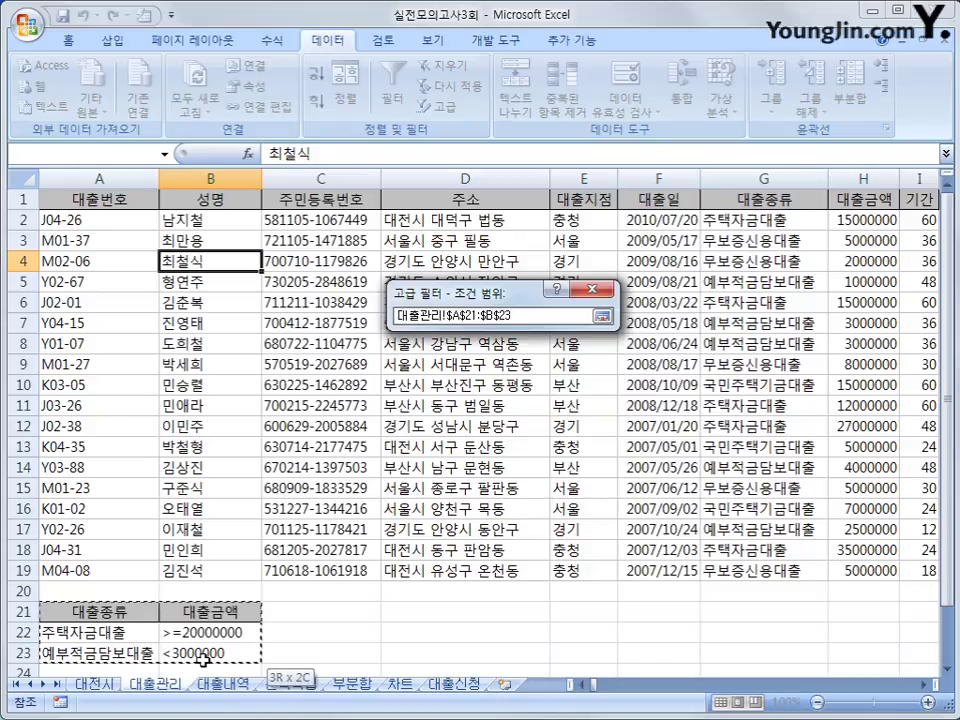
pyautogui.moveTo(203, 660); pyautogui.dragTo(203, 660)
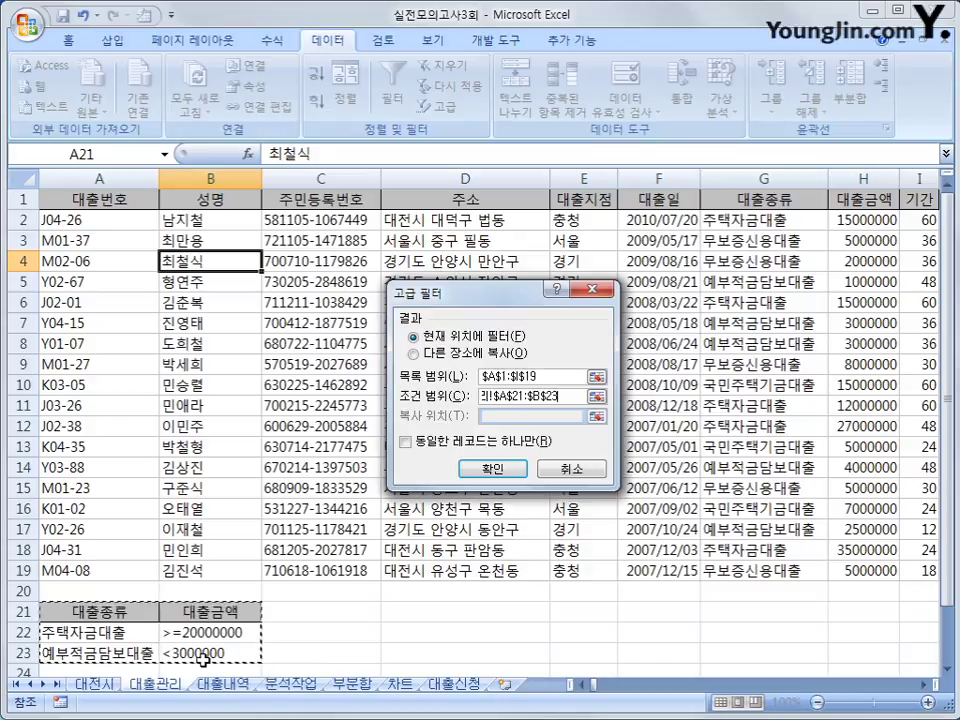
# Set the advanced filter to copy its results to another location, use A26:F26 as the destination, and run it
pyautogui.click(450, 353)
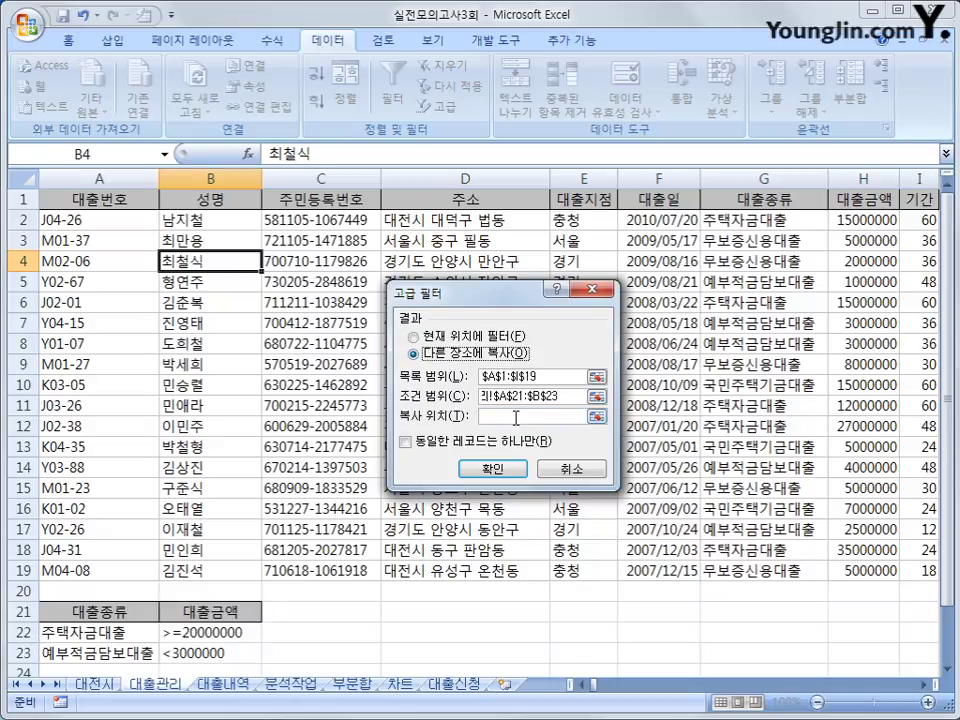
pyautogui.scroll(-3, 151, 551)
pyautogui.moveTo(124, 527); pyautogui.dragTo(655, 528)
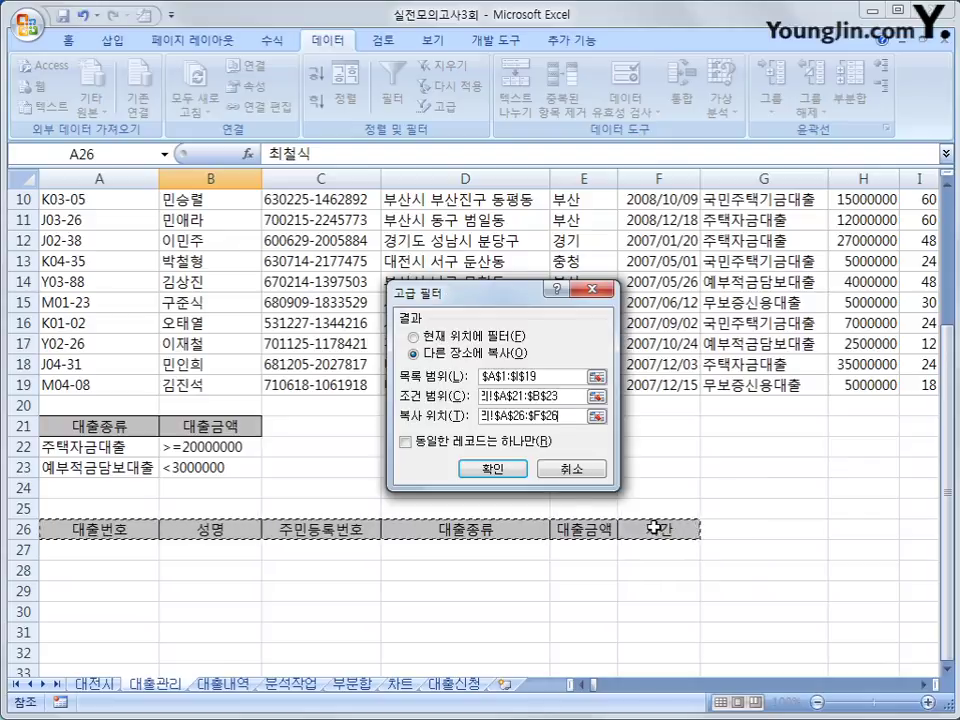
pyautogui.click(505, 471)
pyautogui.scroll(-4, 505, 473)
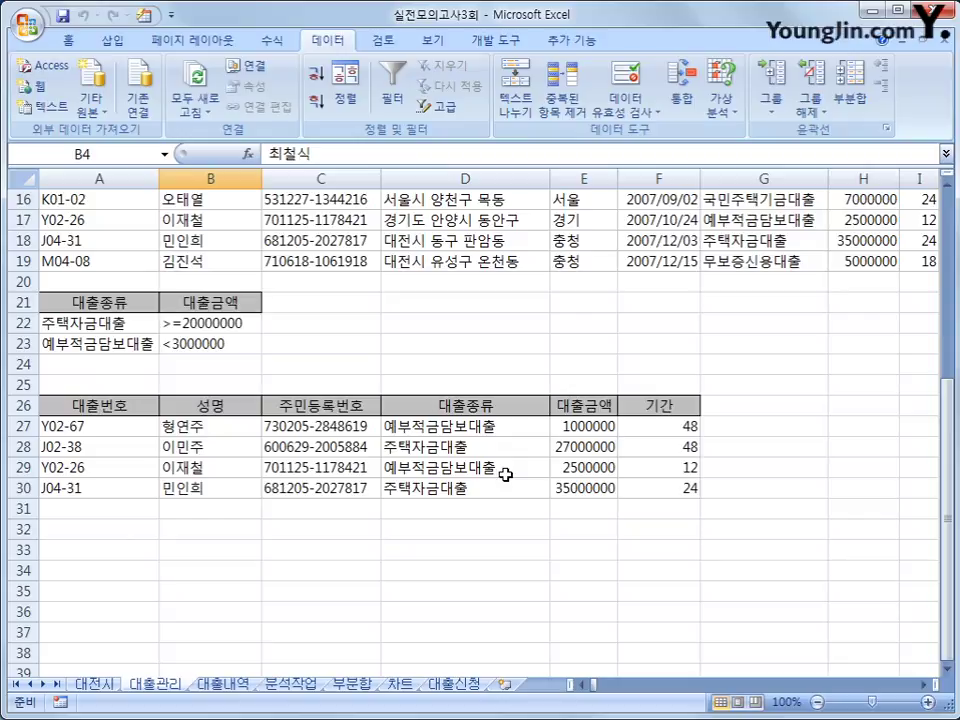
# Start a new conditional formatting rule for the loan data A2:I19 that uses a formula to determine which cells to format
pyautogui.scroll(5, 505, 474)
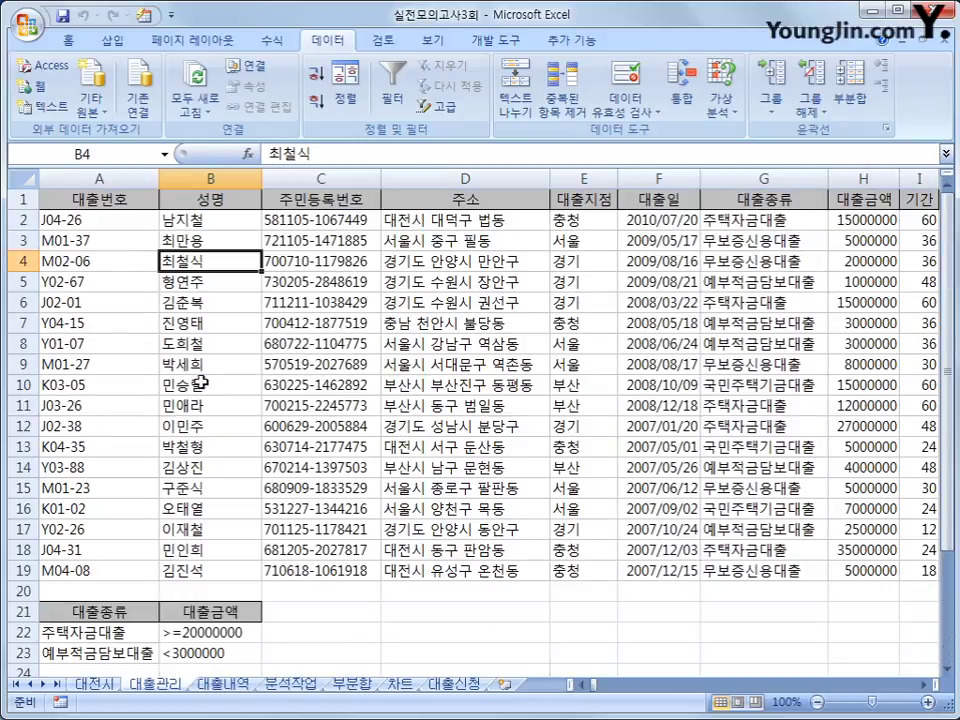
pyautogui.click(114, 222)
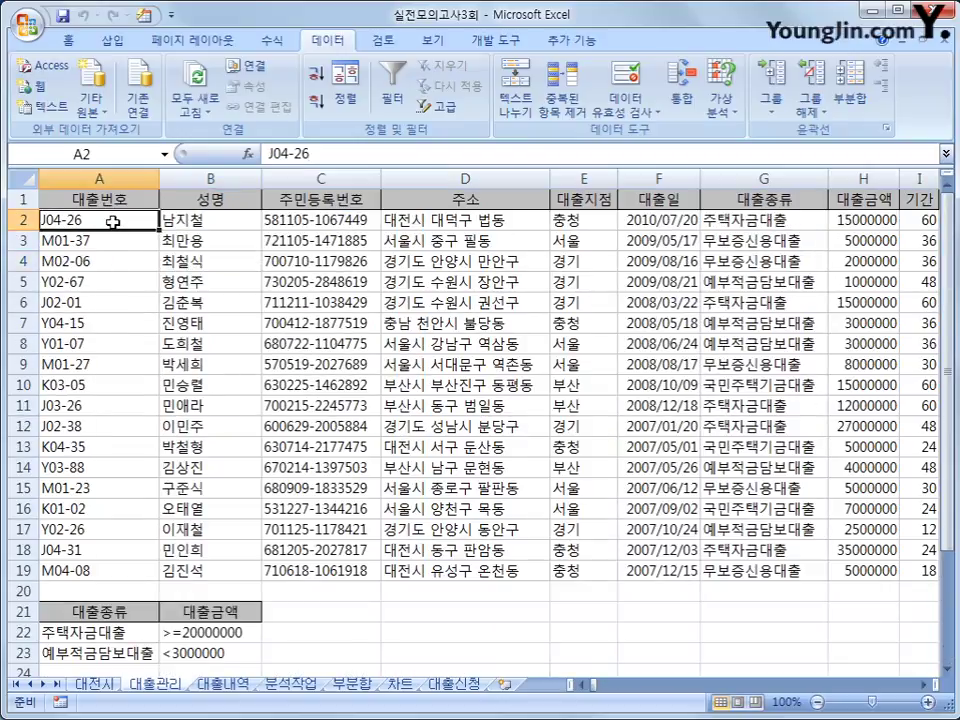
pyautogui.moveTo(114, 222); pyautogui.dragTo(905, 570)
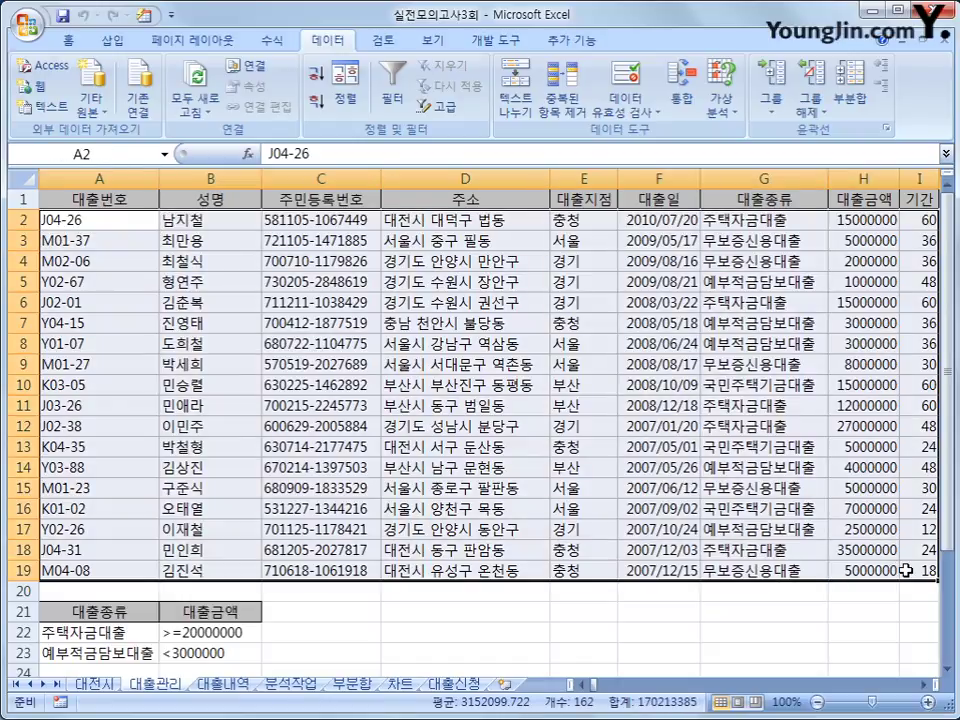
pyautogui.click(60, 40)
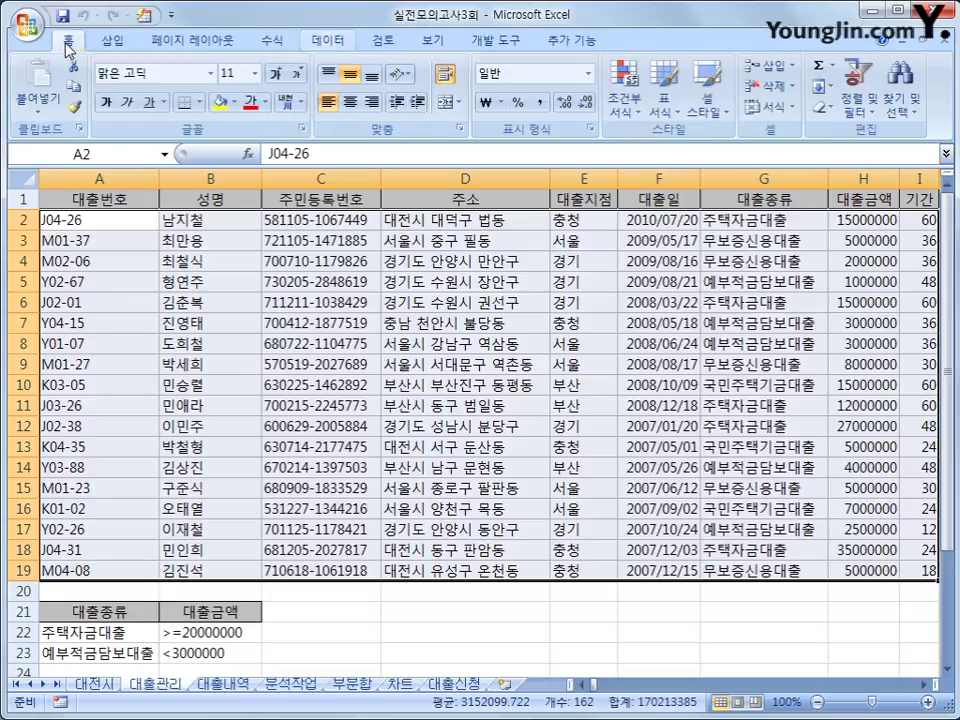
pyautogui.click(615, 100)
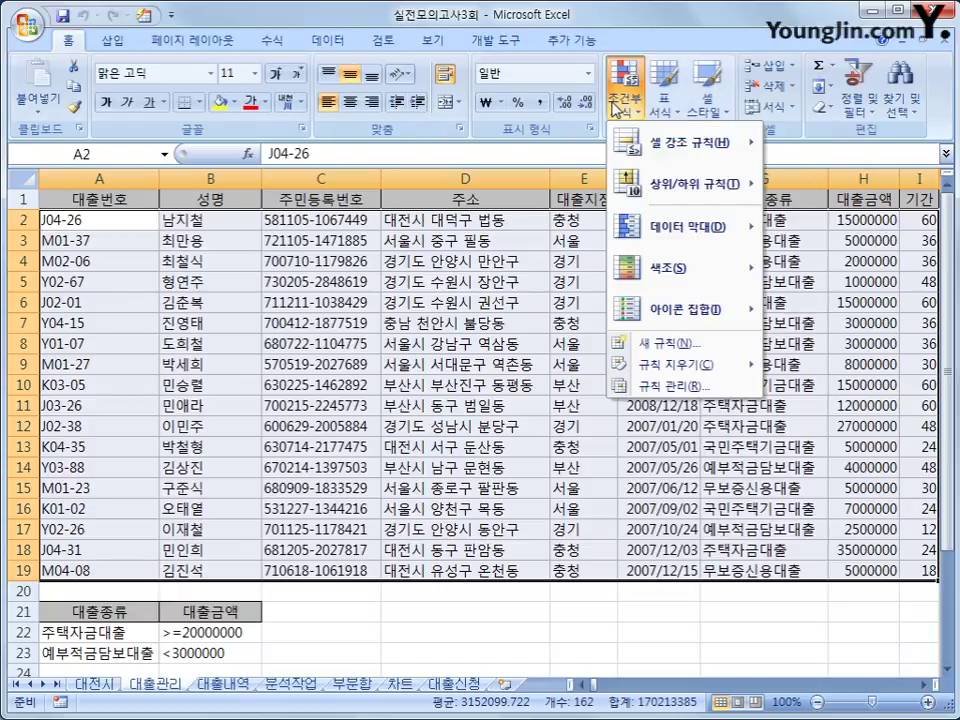
pyautogui.click(694, 346)
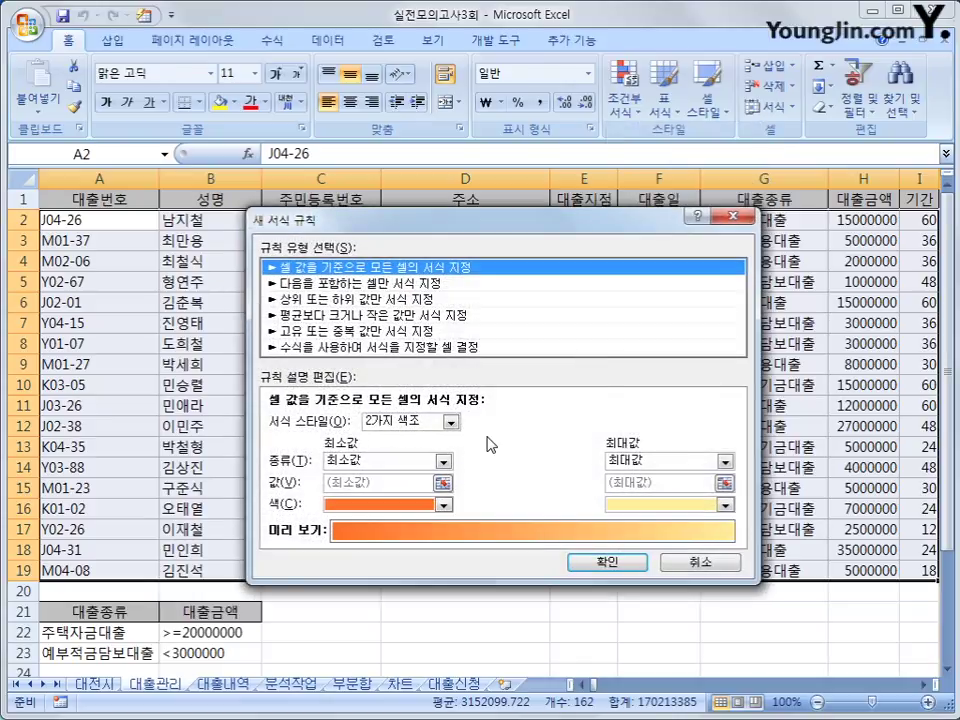
pyautogui.click(462, 348)
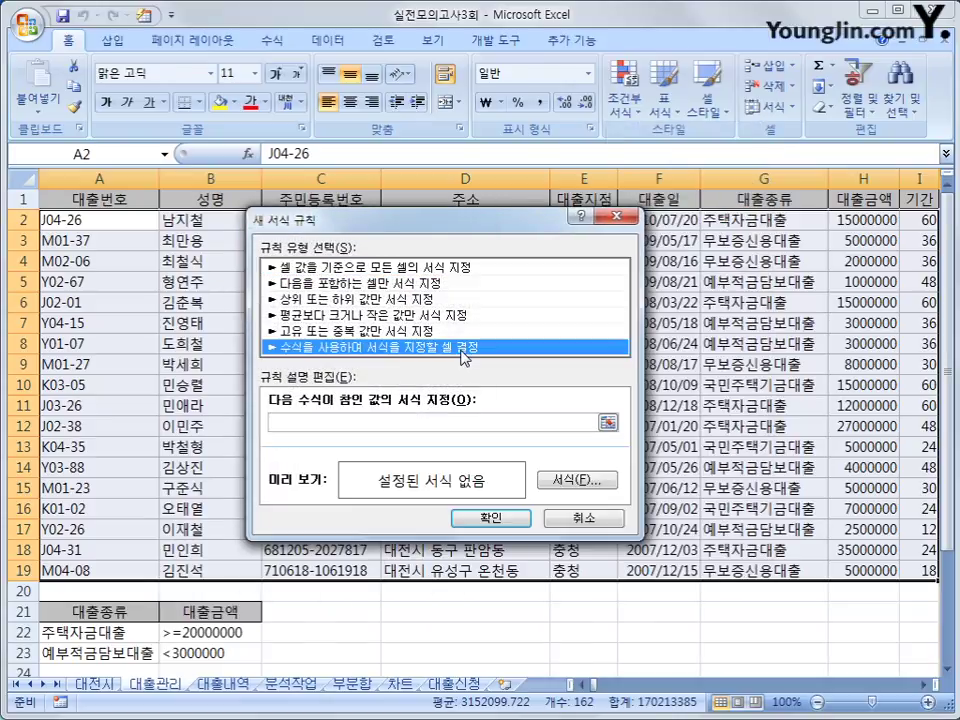
pyautogui.click(429, 422)
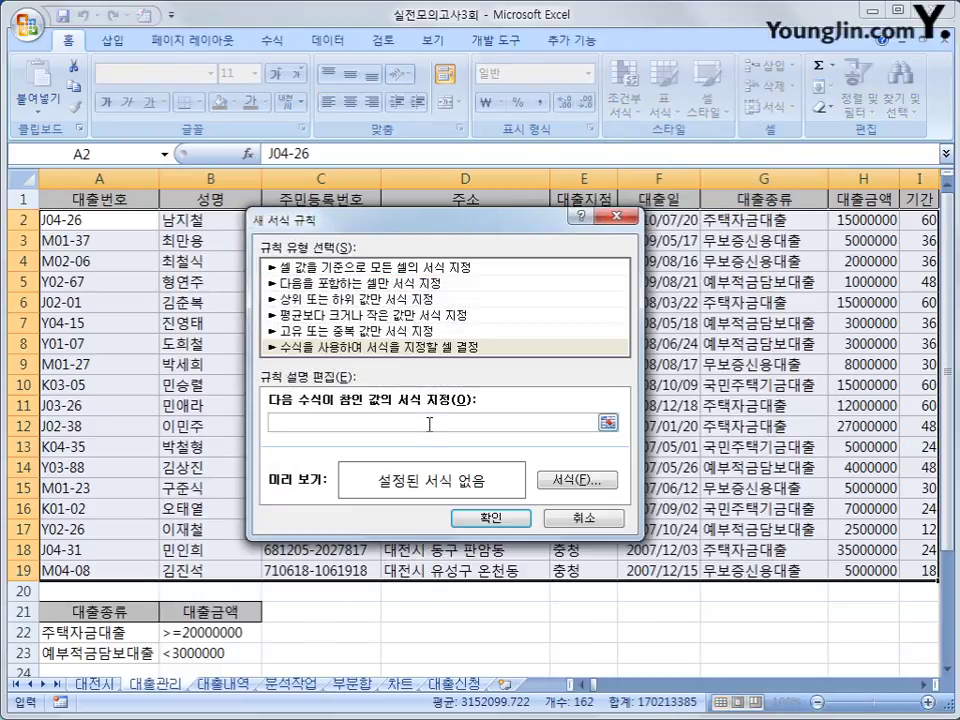
# Begin the rule's formula with =or(left($D2,3)="부산시" to test whether the 주소 starts with 부산시
pyautogui.write('=')
pyautogui.write('or(left(')
pyautogui.moveTo(491, 230); pyautogui.dragTo(521, 322)
pyautogui.click(437, 218)
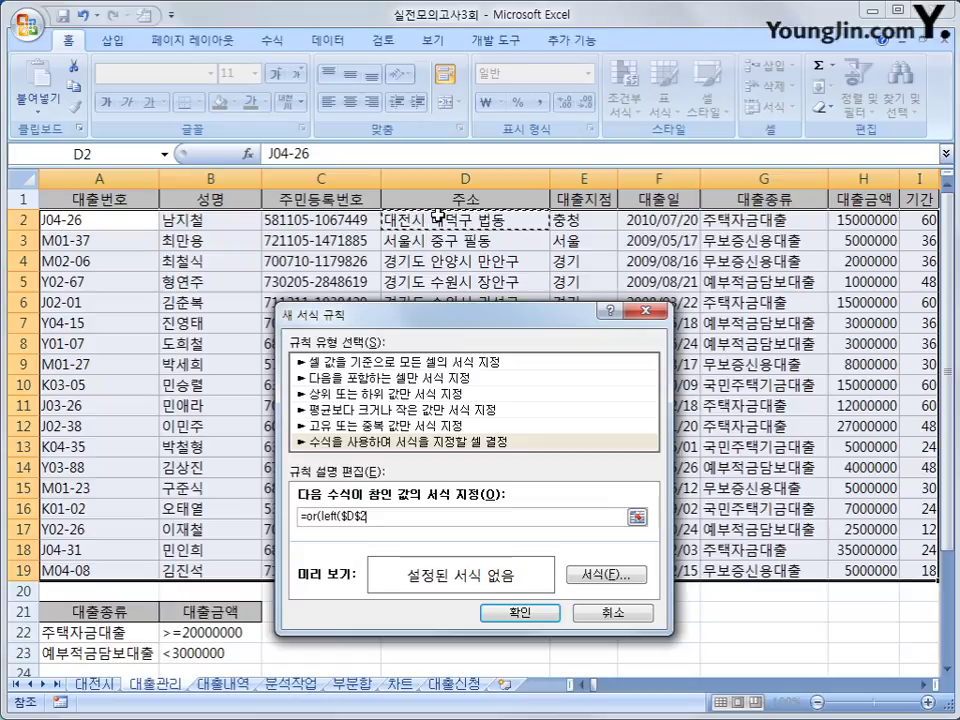
pyautogui.press('F4')
pyautogui.press('F4')
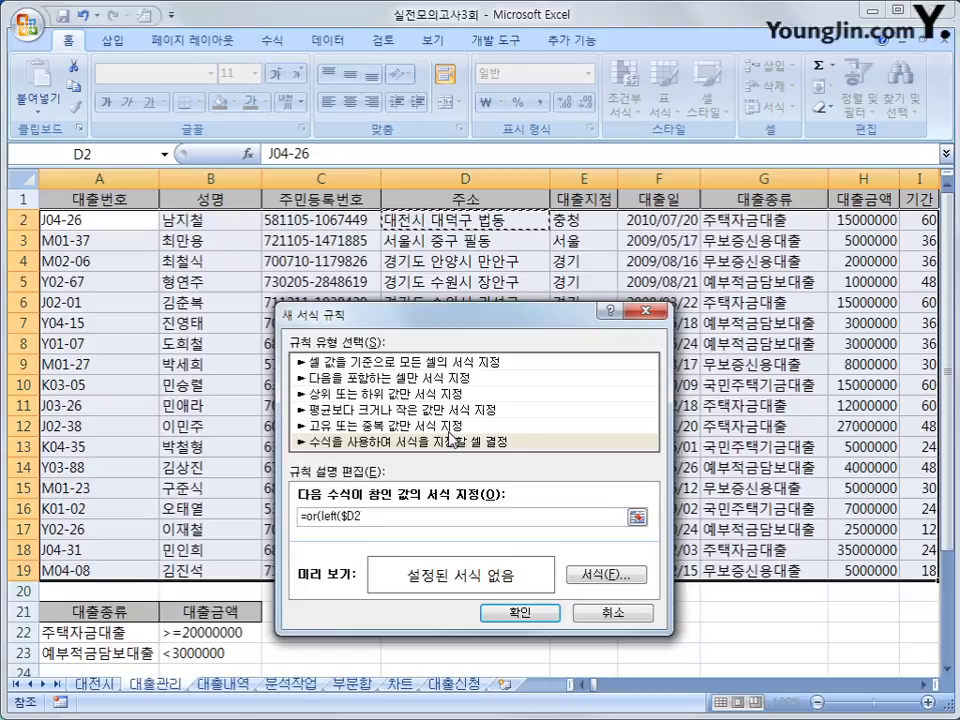
pyautogui.write(',')
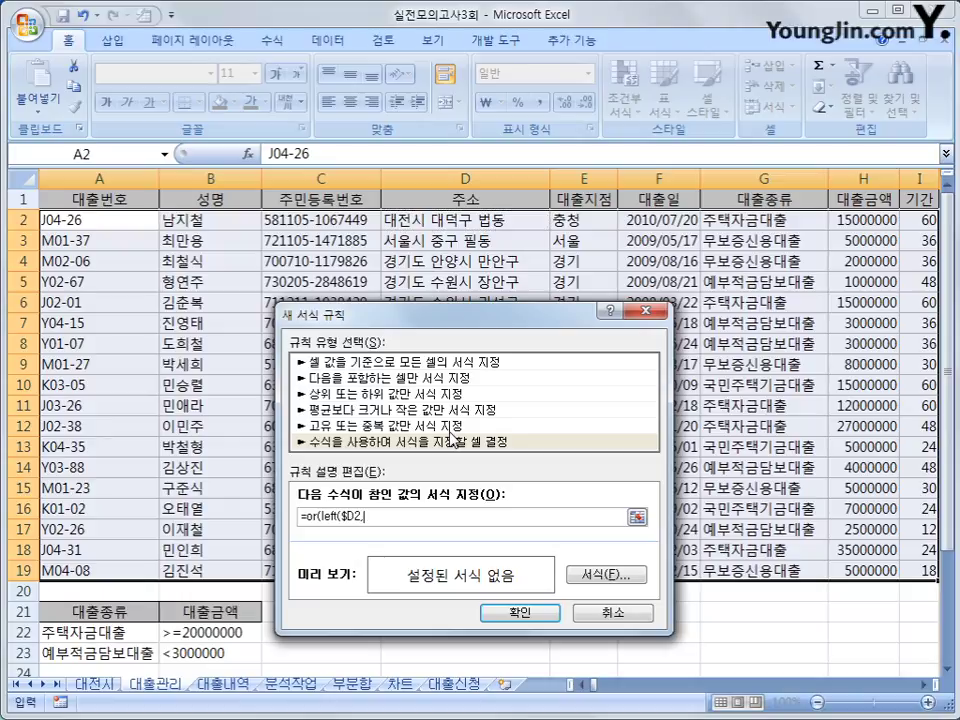
pyautogui.write('3)="부산시"')
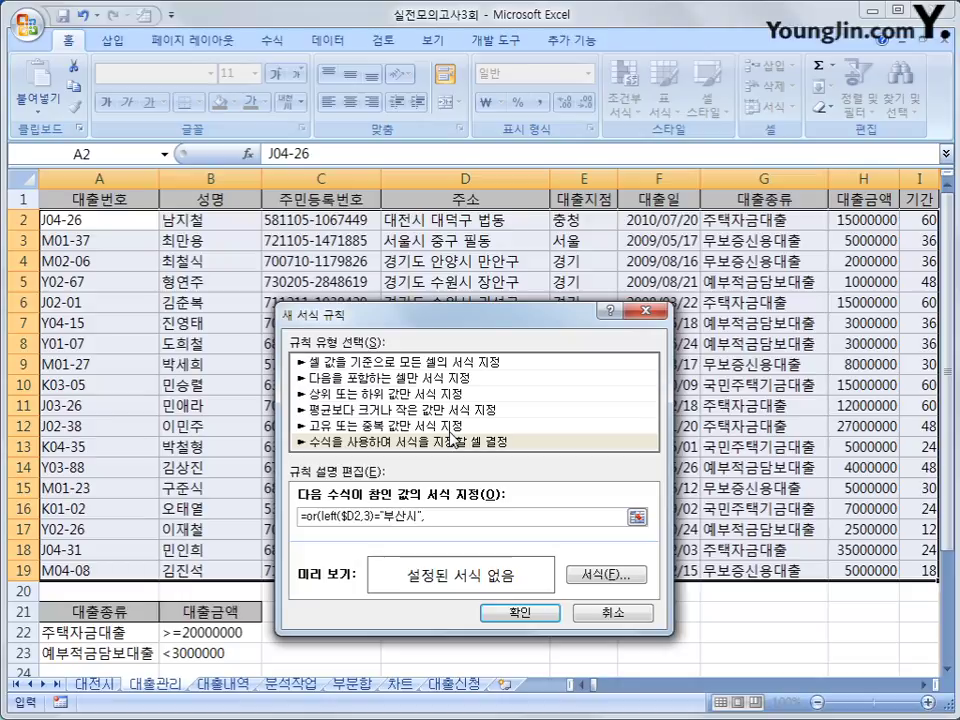
# Complete the rule's OR formula with the second condition month($F2)=5 on the 대출일 column
pyautogui.write(',')
pyautogui.write('month(')
pyautogui.click(651, 219)
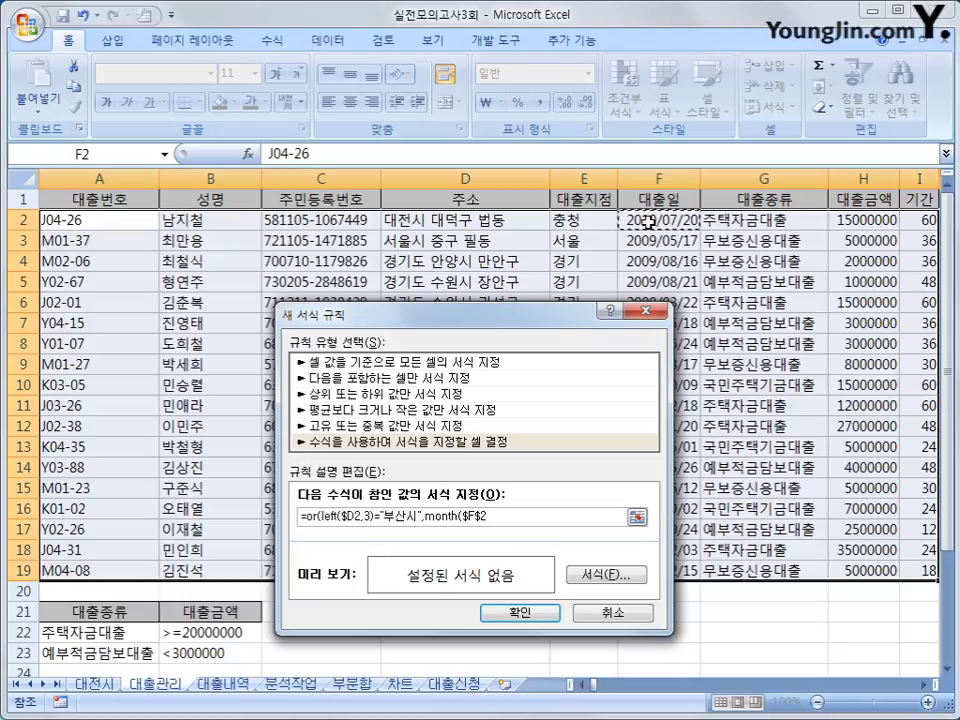
pyautogui.press('F4')
pyautogui.press('F4')
pyautogui.write(')=')
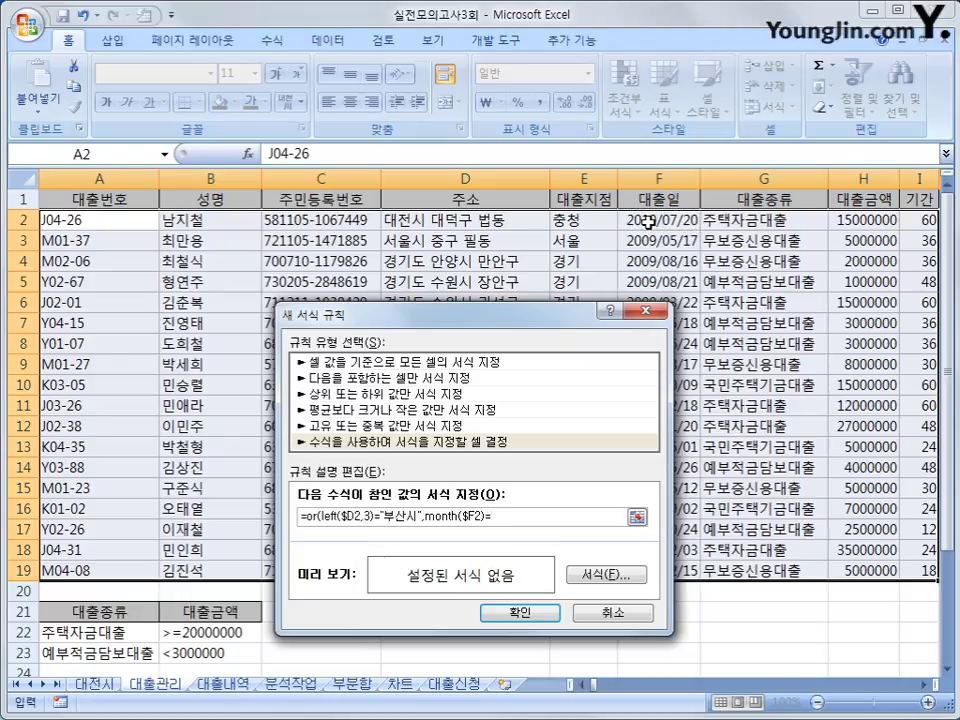
pyautogui.write('5)')
# Give the rule a yellow background fill and apply it to the loan list
pyautogui.click(606, 574)
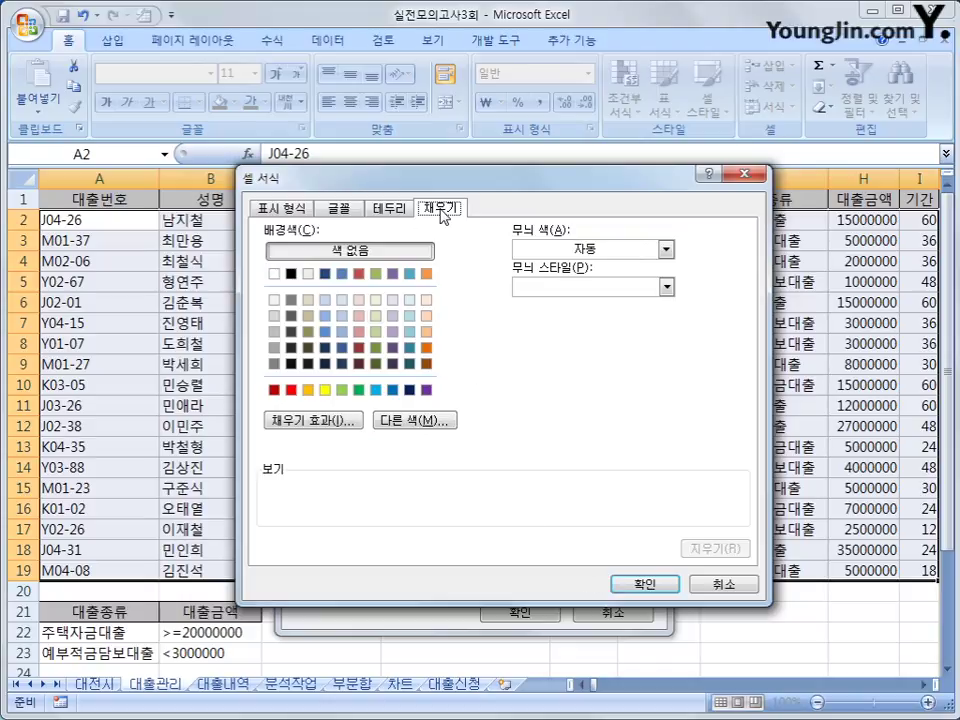
pyautogui.click(326, 390)
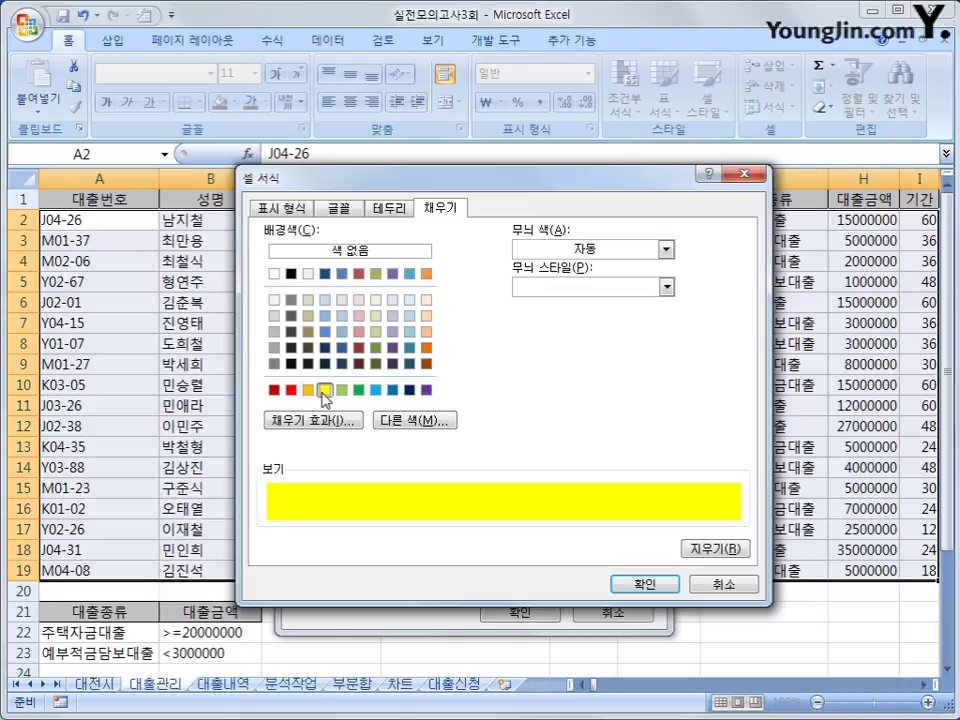
pyautogui.click(626, 585)
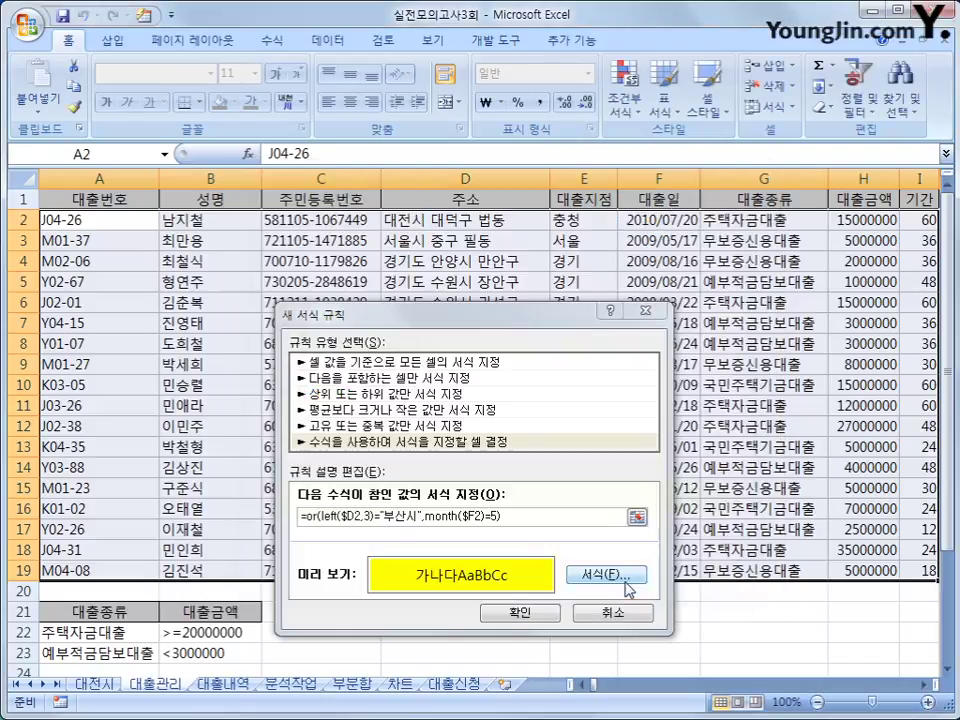
pyautogui.click(574, 609)
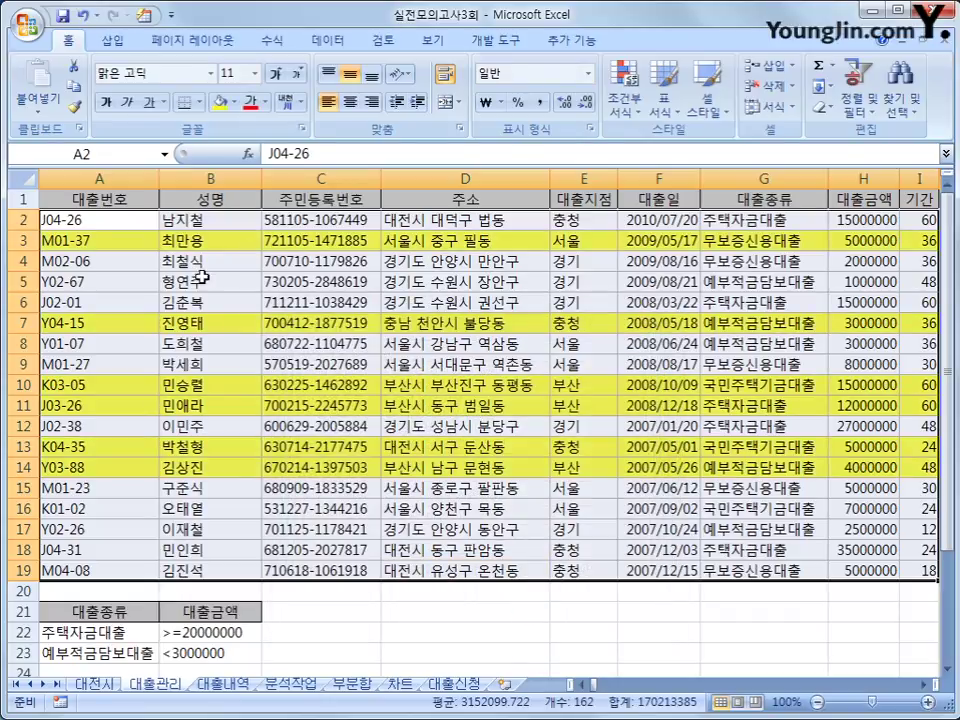
pyautogui.click(78, 201)
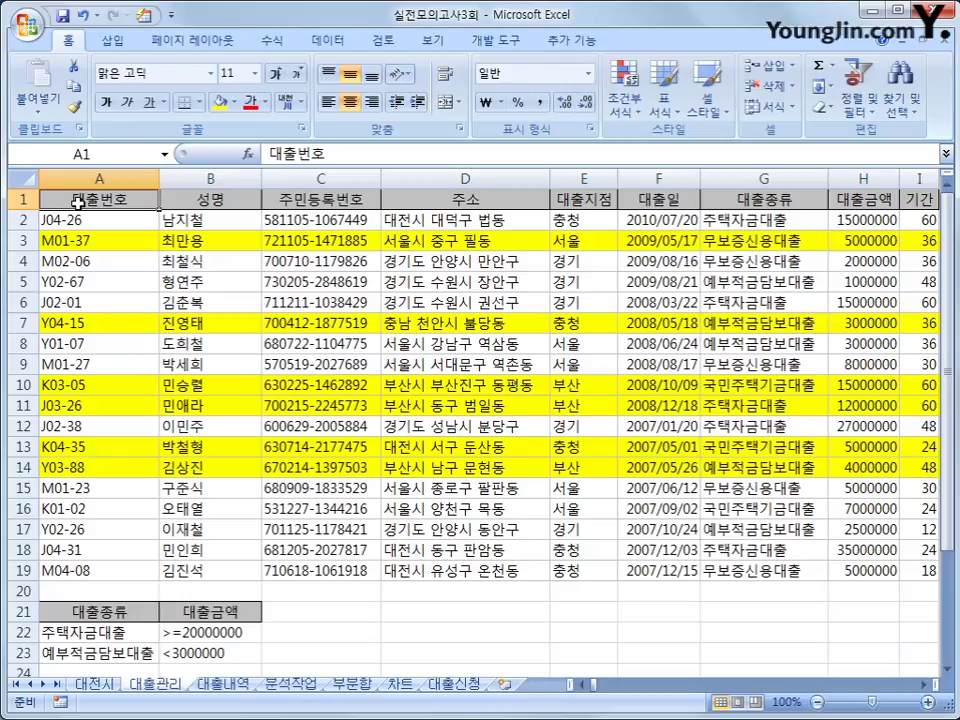
# On the 대출내역 sheet, fill the 표2 range G2:H5 with the array formula =TRANSPOSE(B2:E3)
pyautogui.click(221, 682)
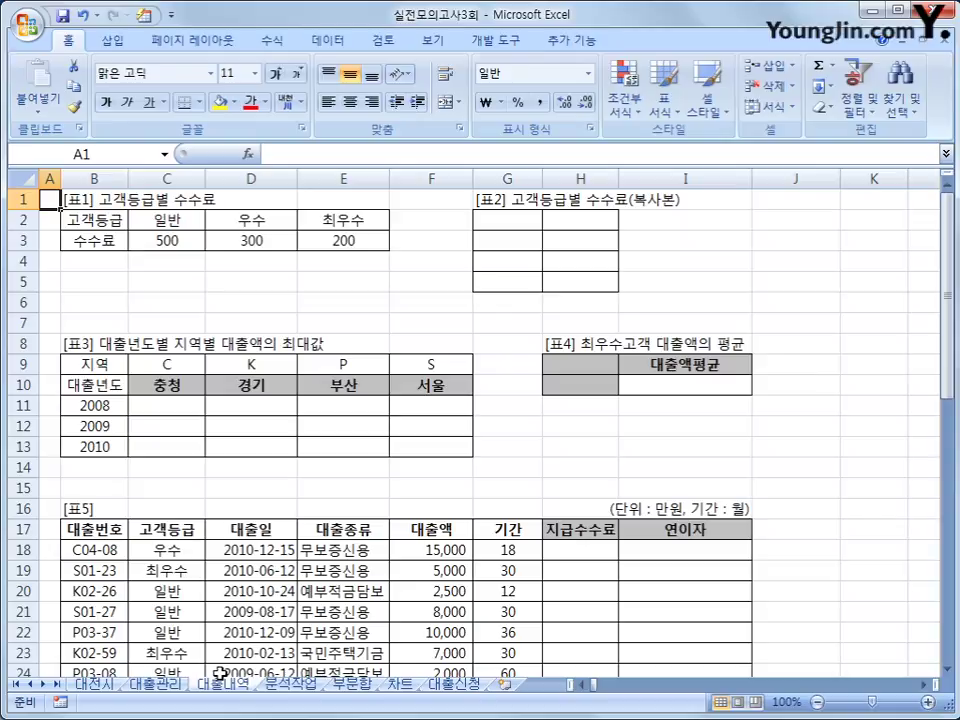
pyautogui.moveTo(111, 218); pyautogui.dragTo(331, 244)
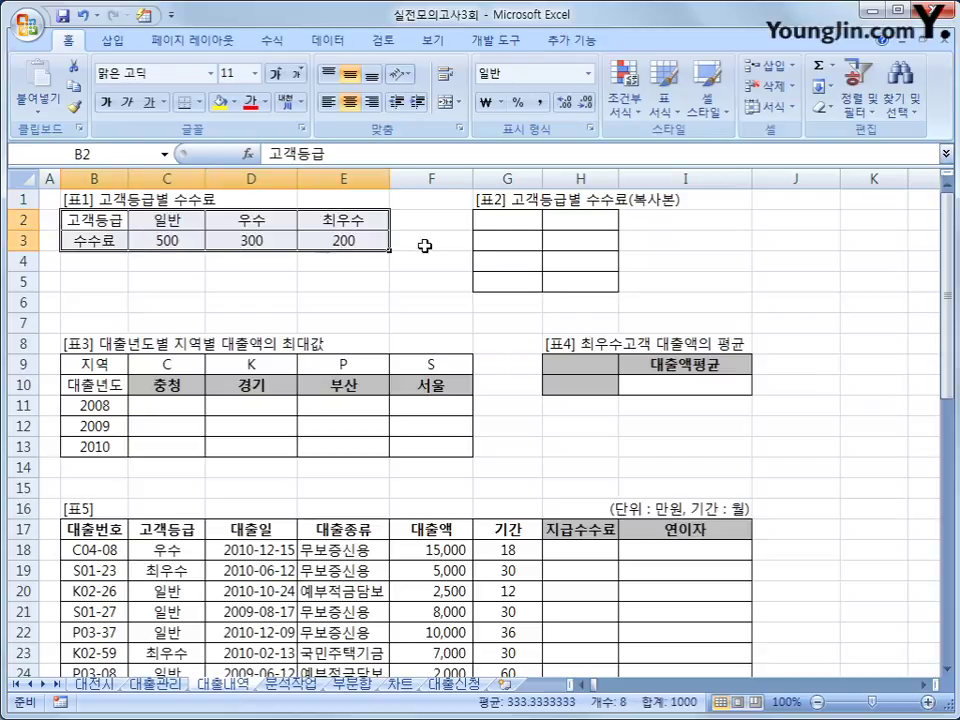
pyautogui.moveTo(519, 221); pyautogui.dragTo(555, 286)
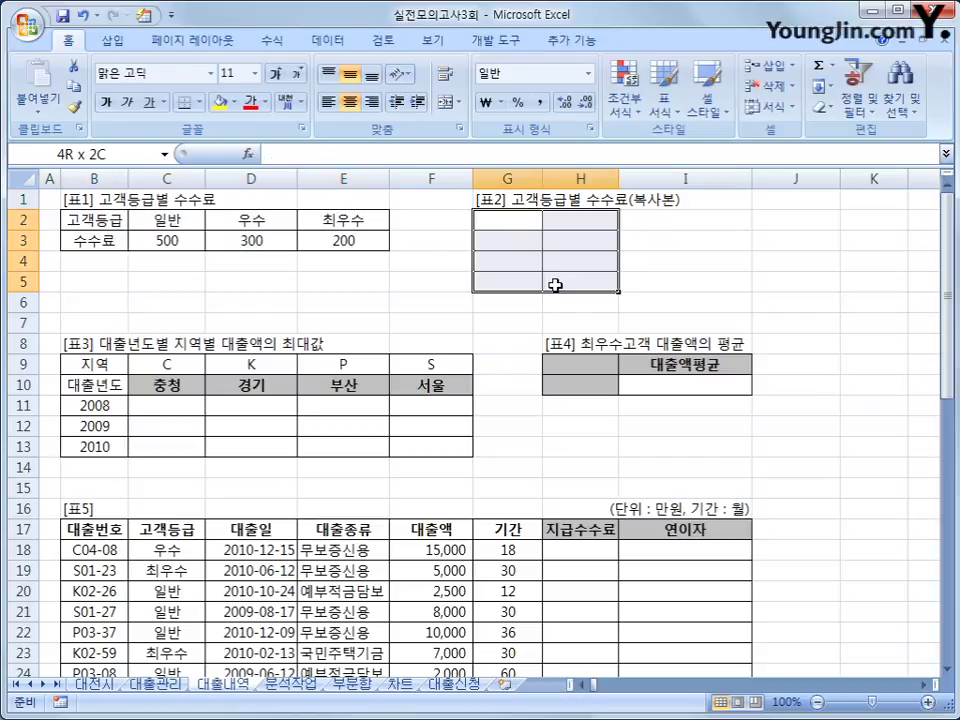
pyautogui.click(502, 216)
pyautogui.moveTo(502, 216); pyautogui.dragTo(556, 284)
pyautogui.moveTo(556, 284); pyautogui.dragTo(556, 284)
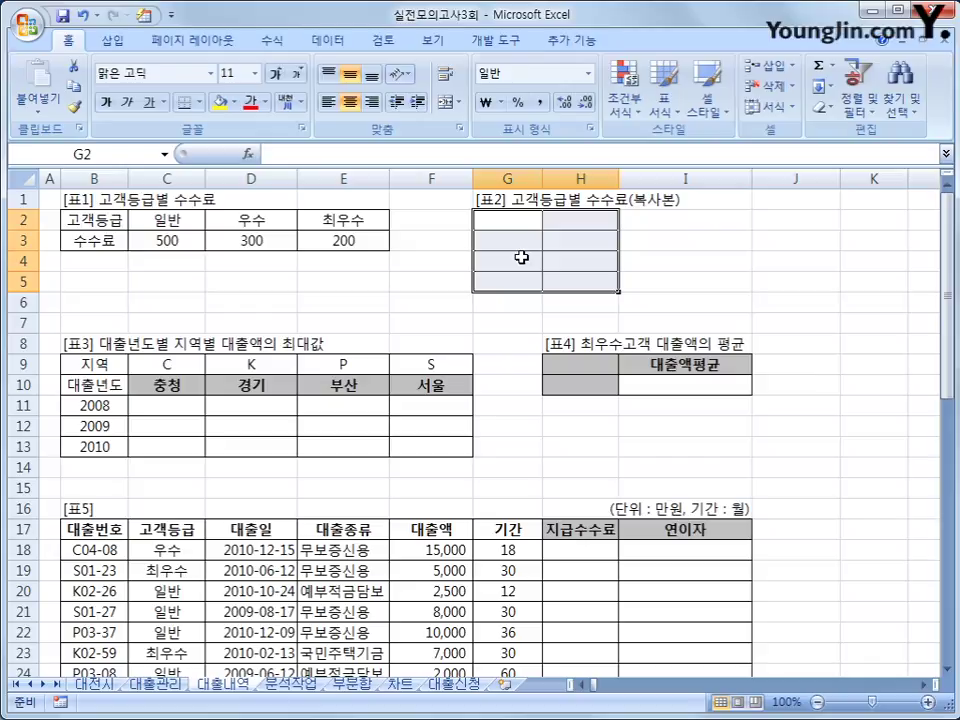
pyautogui.write('=')
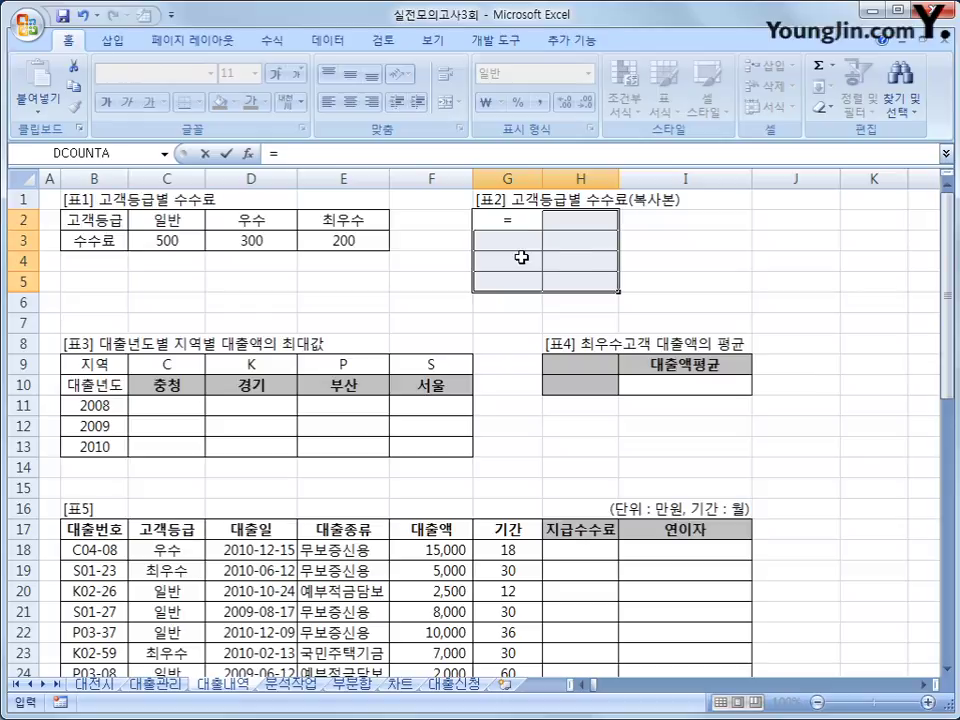
pyautogui.write('tra')
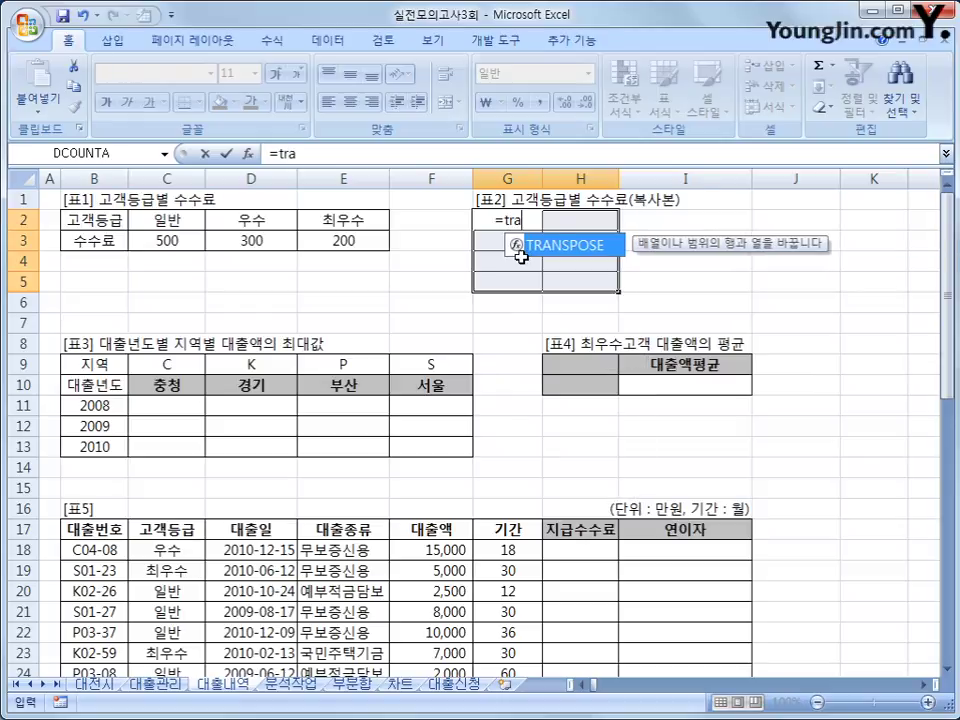
pyautogui.write('nspose')
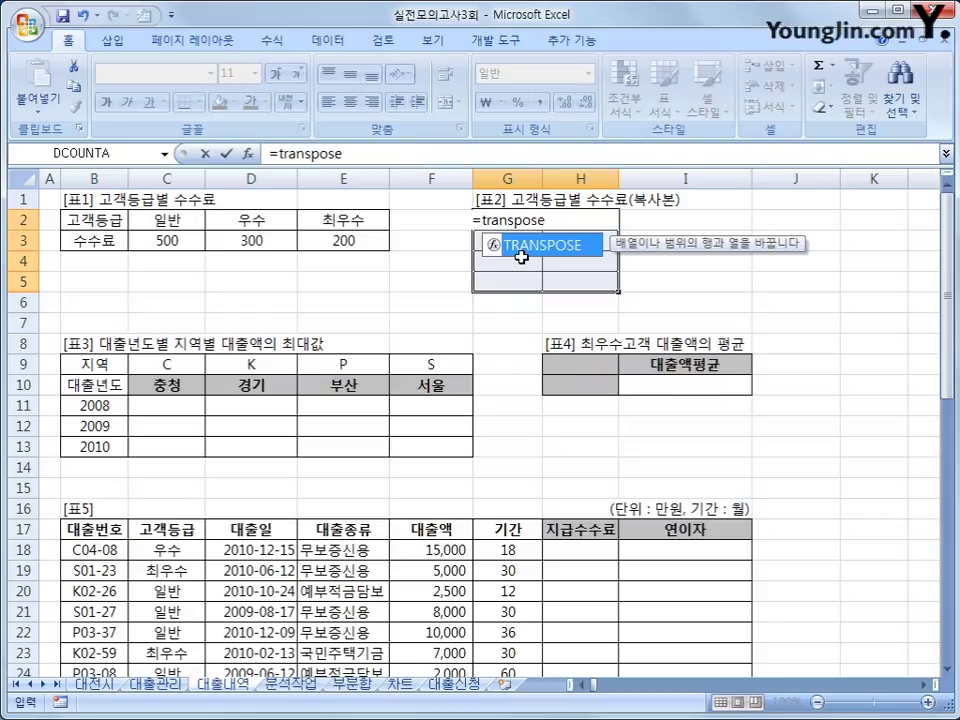
pyautogui.write('(')
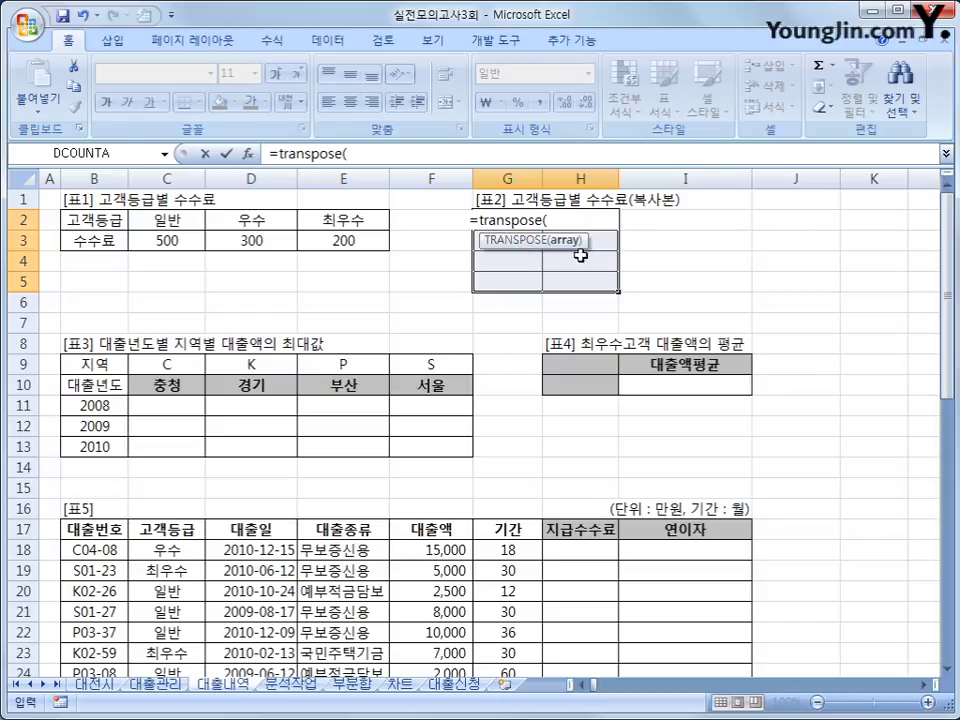
pyautogui.moveTo(92, 221); pyautogui.dragTo(338, 241)
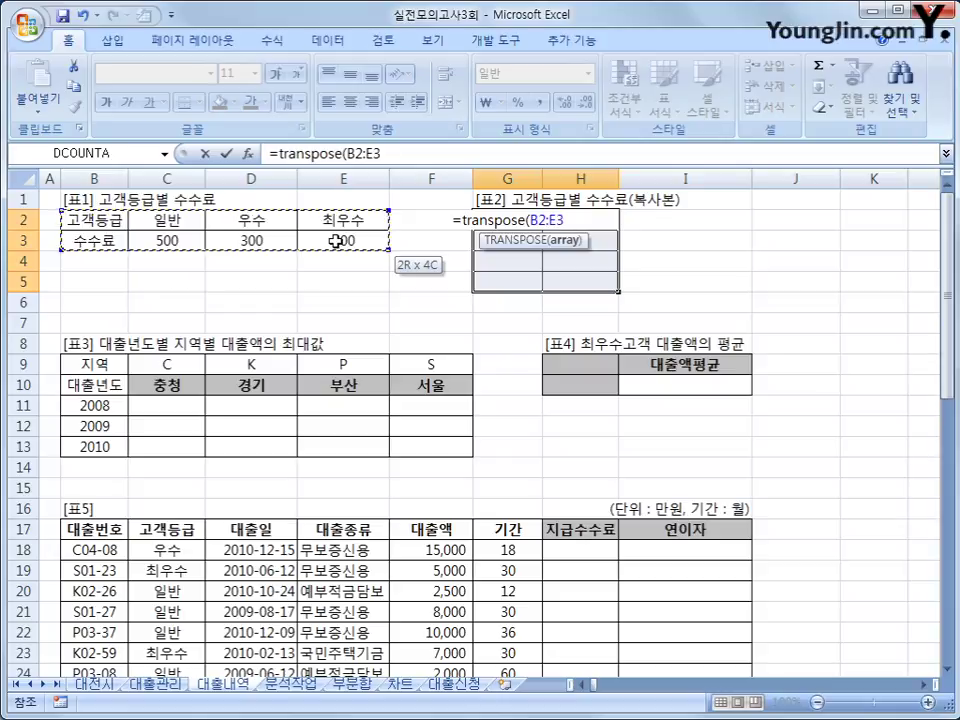
pyautogui.write(')')
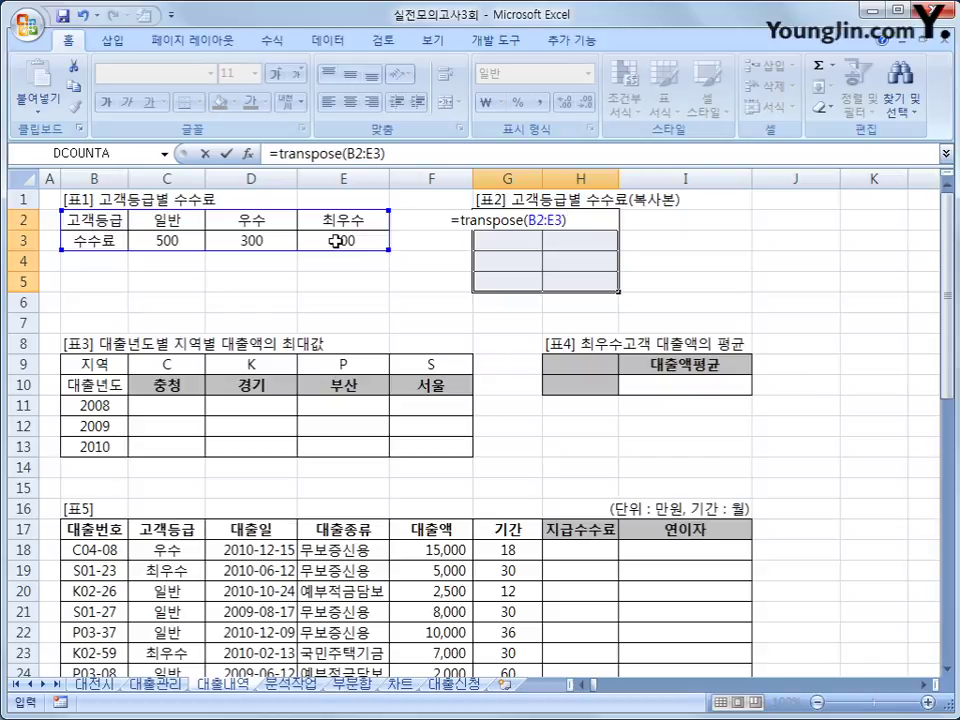
pyautogui.hotkey('ctrl', 'shift', 'Return')
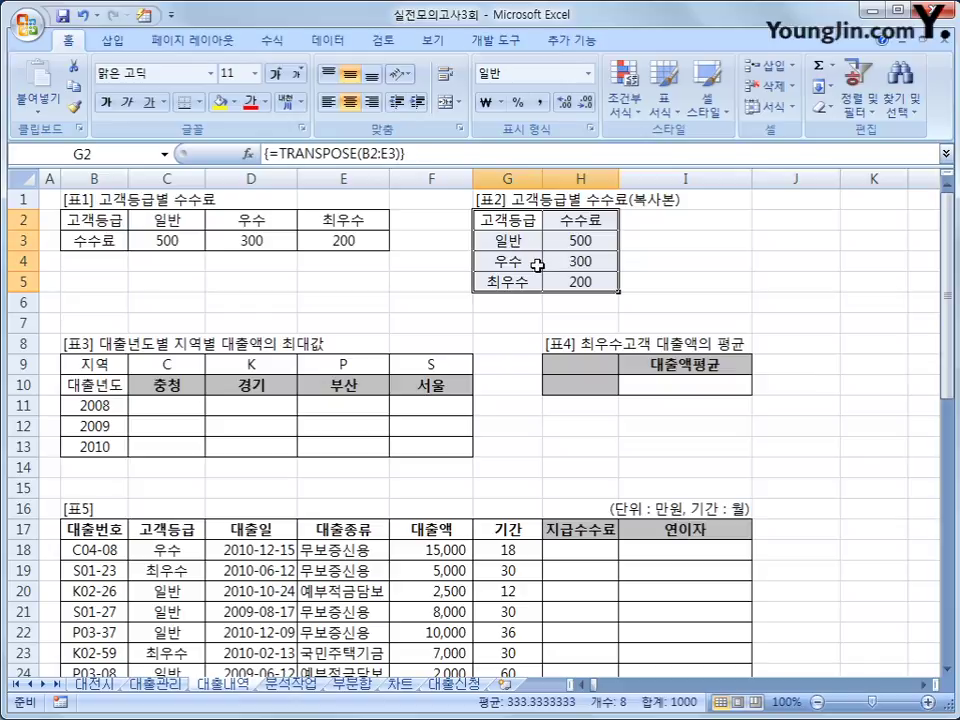
# In cell C11 of 표3, begin the formula =max((year($D$18:$D$44) using the 대출일 column as an absolute range
pyautogui.click(188, 403)
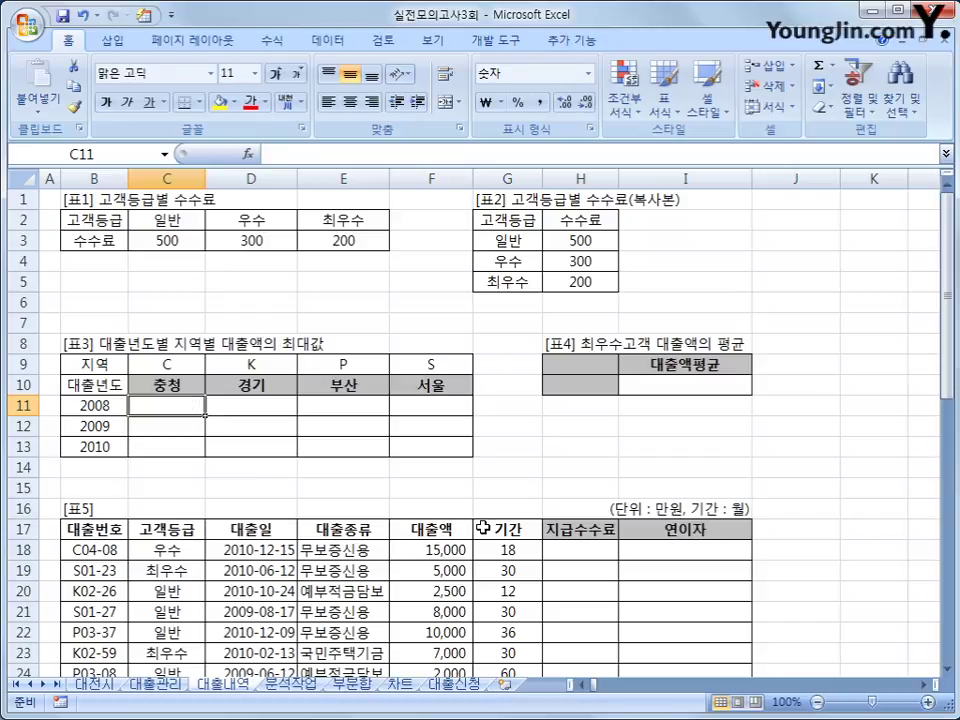
pyautogui.write('=max(')
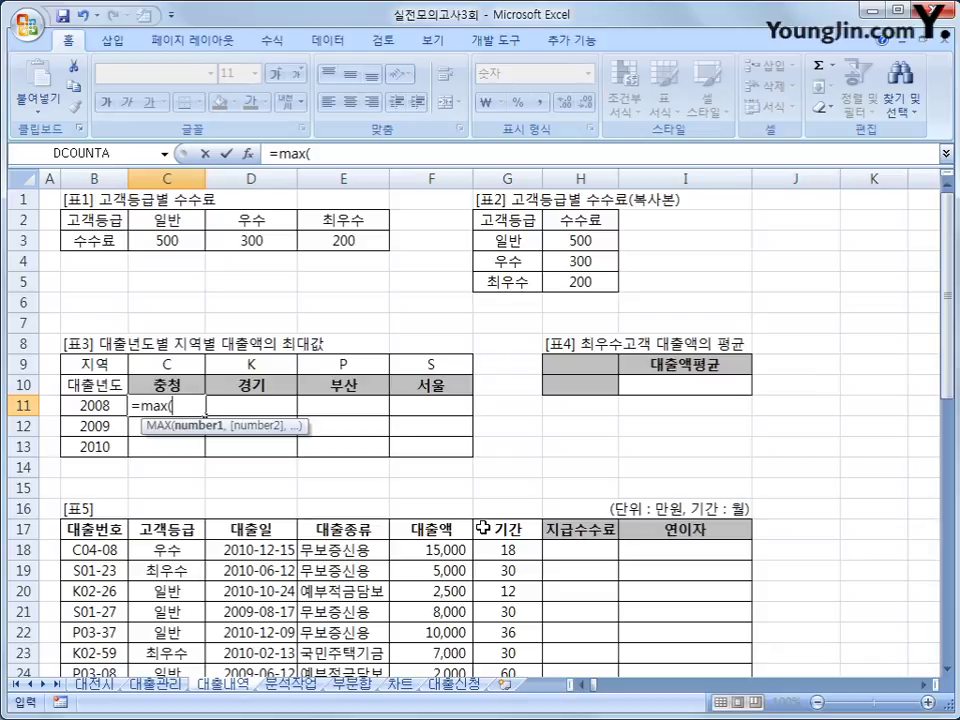
pyautogui.write('(')
pyautogui.scroll(-2, 262, 611)
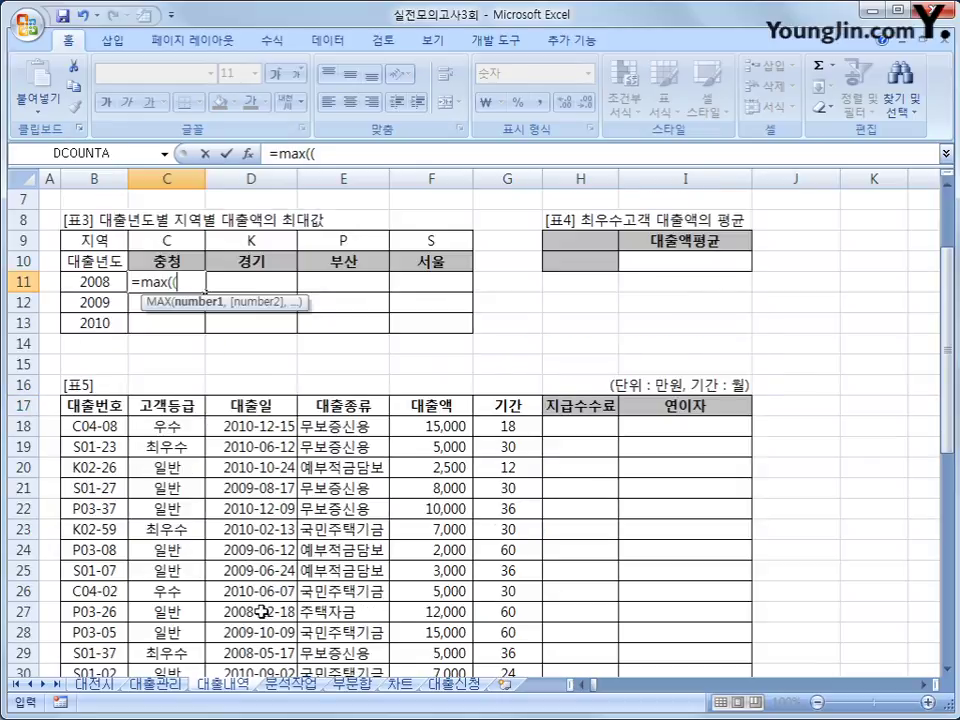
pyautogui.write('y')
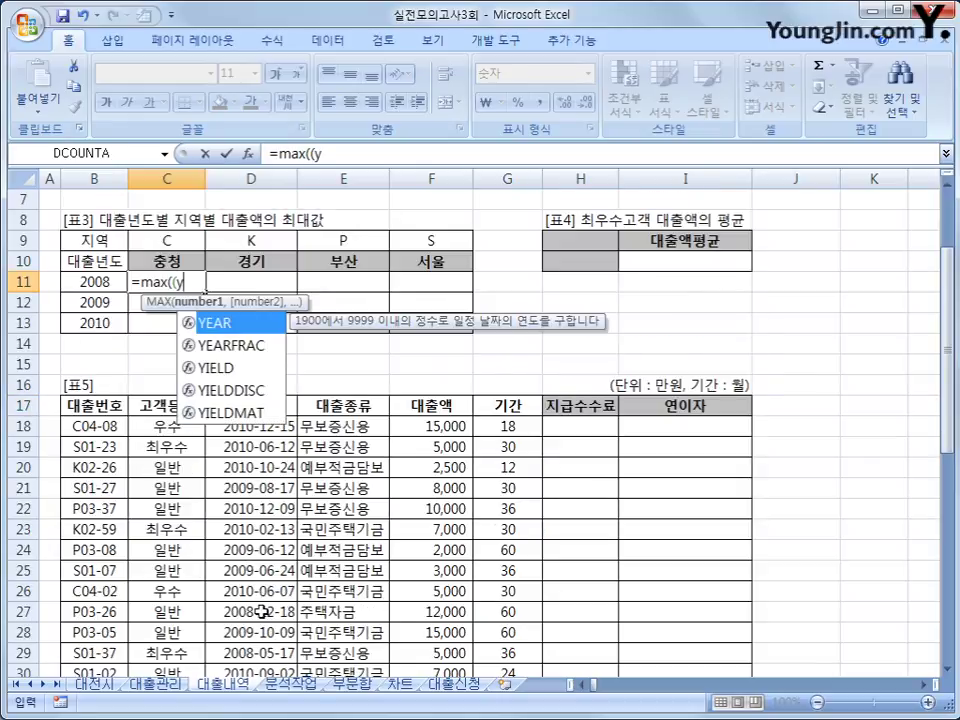
pyautogui.write('ear(')
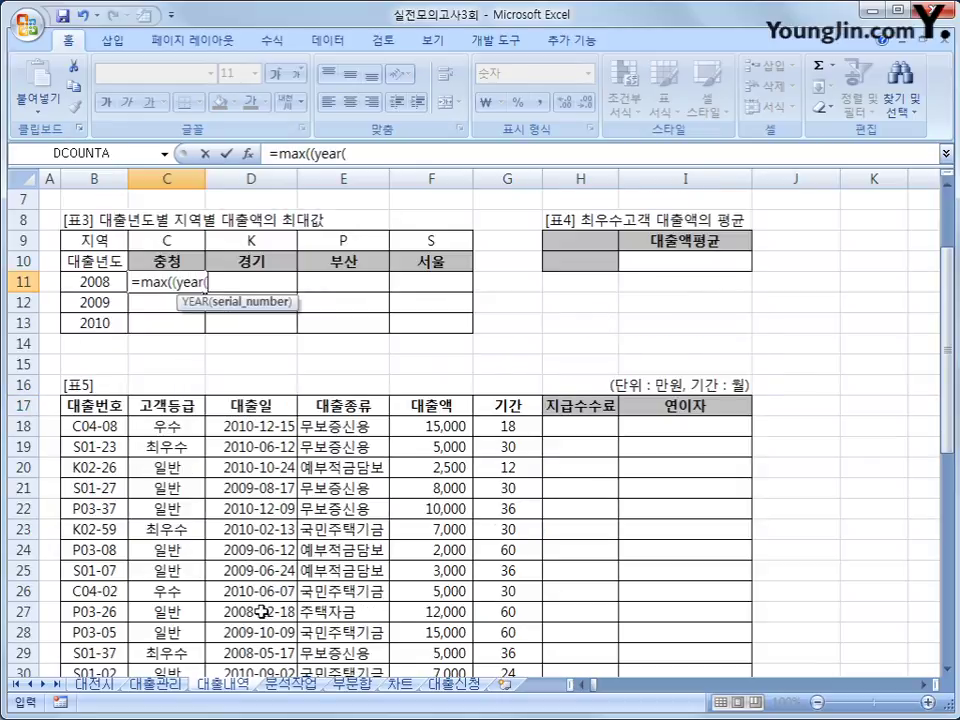
pyautogui.click(270, 425)
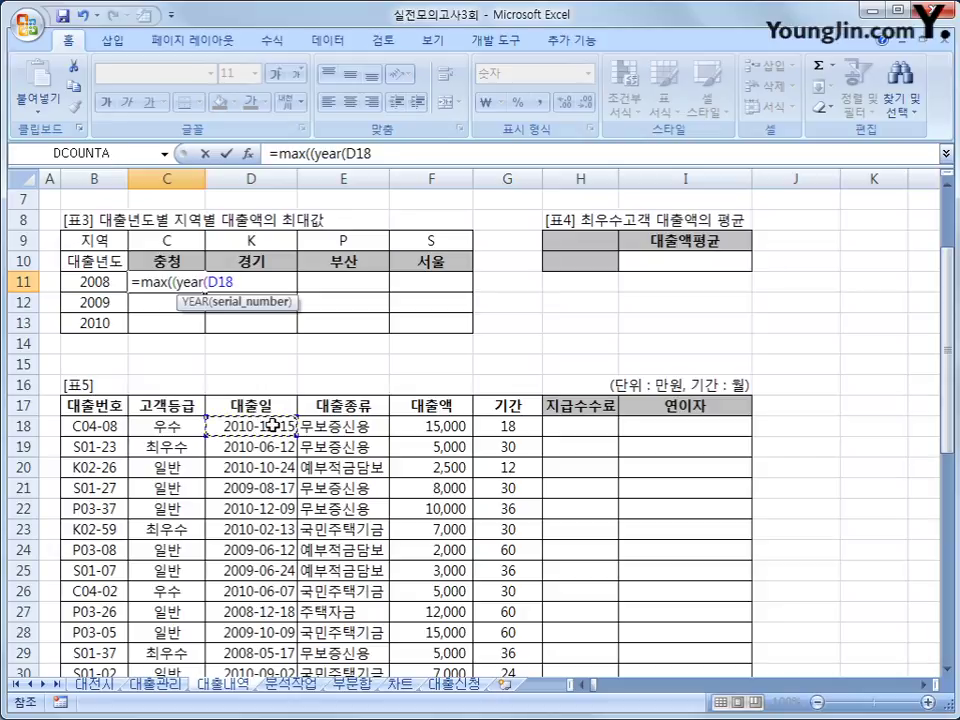
pyautogui.moveTo(272, 425); pyautogui.dragTo(266, 645)
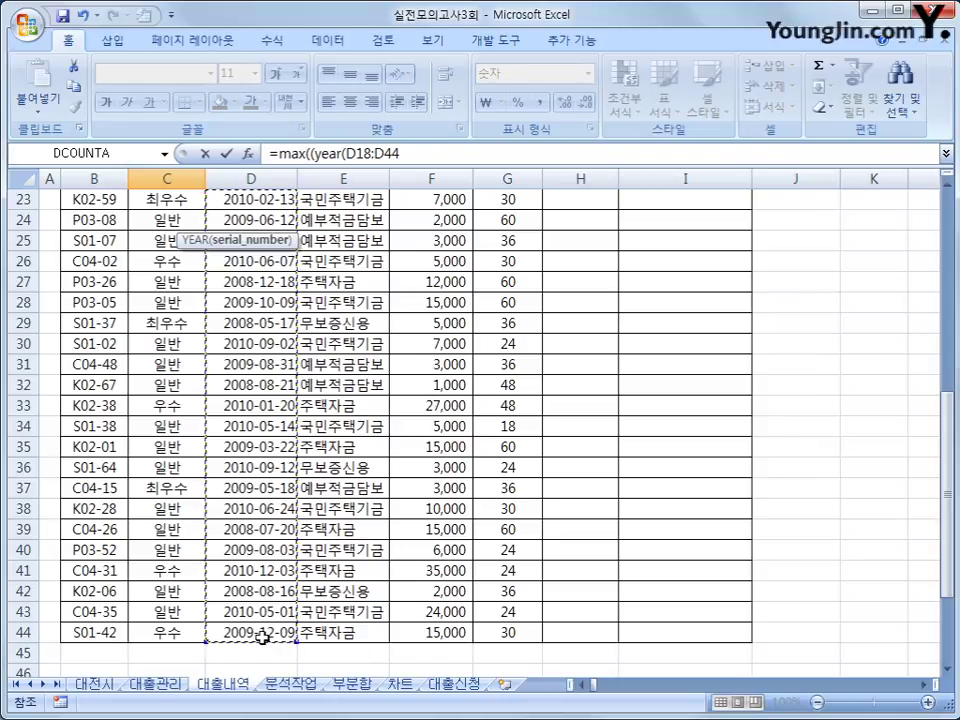
pyautogui.press('F4')
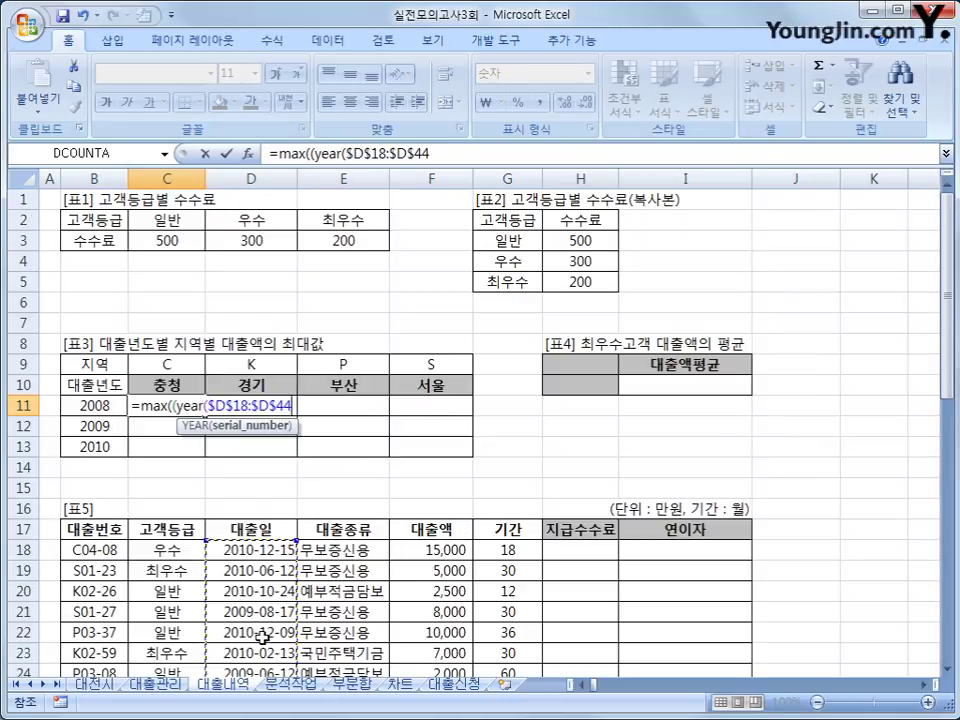
# Compare the loan years with $B11 and open a second multiplied condition, extending the formula with )=$B11)*(
pyautogui.write(')=')
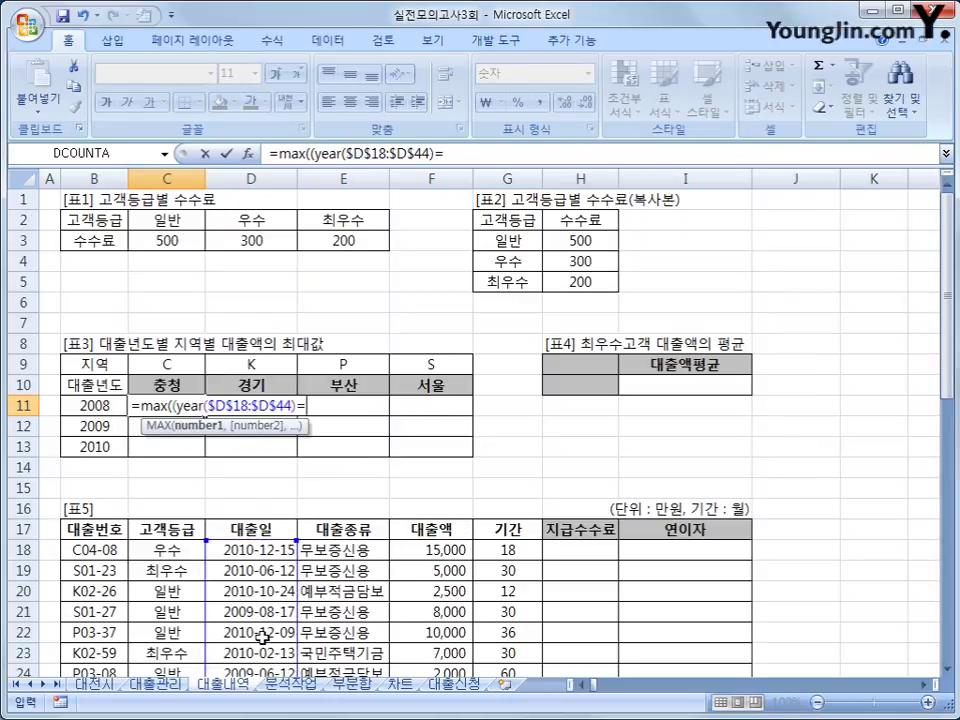
pyautogui.press('Left')
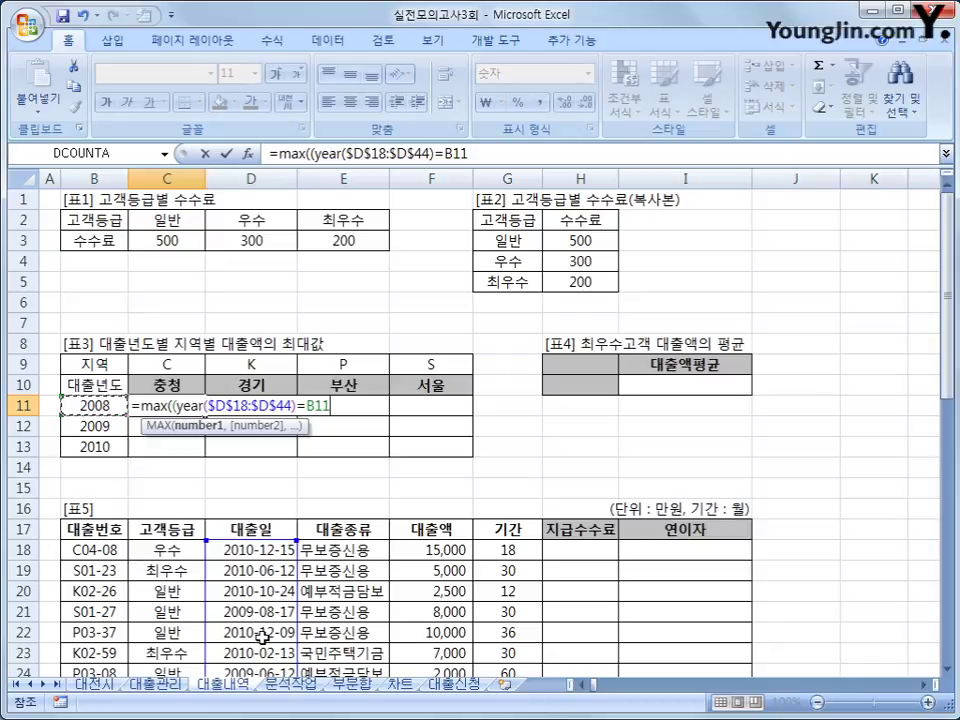
pyautogui.press('F4')
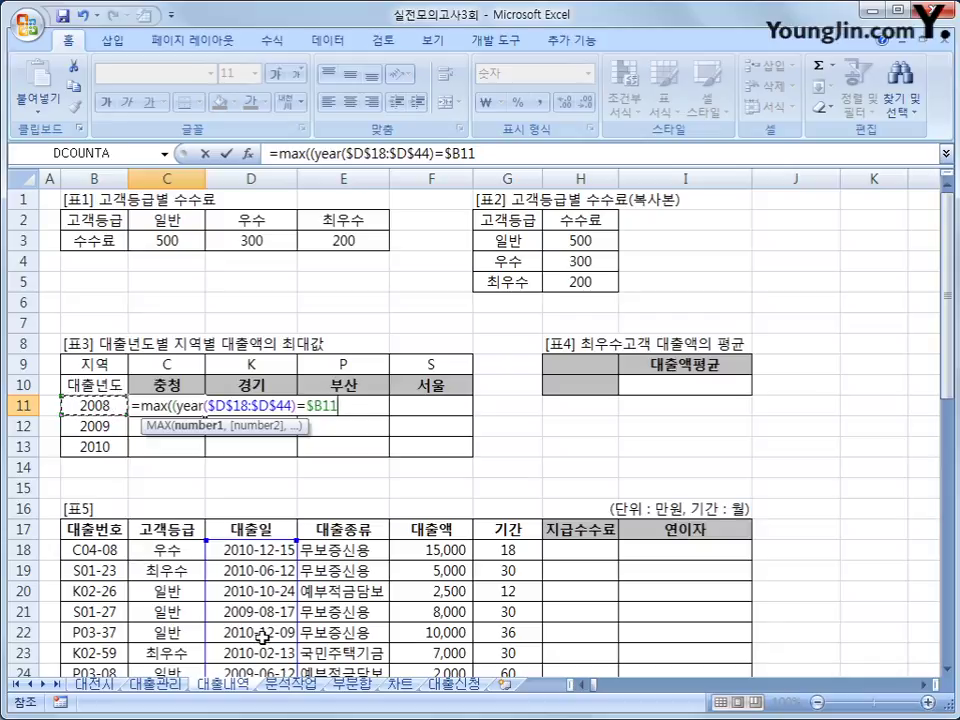
pyautogui.press('F4')
pyautogui.write(')*(')
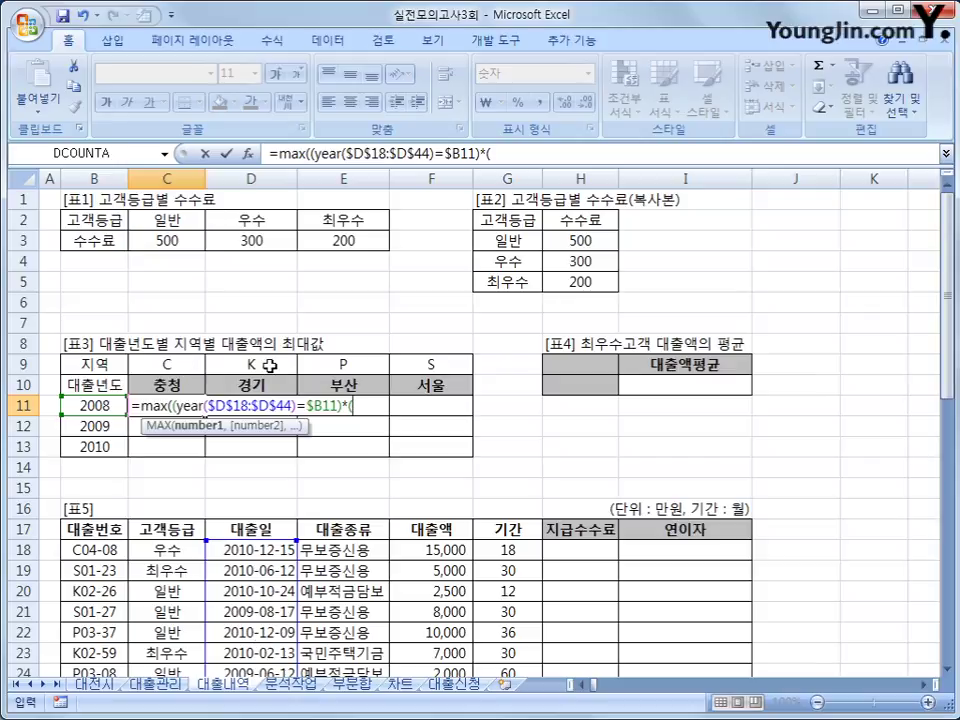
# Add the region condition left($B$18:$B$44,1)=C$9 on the 대출번호 column, followed by )* for the next factor
pyautogui.write('left(')
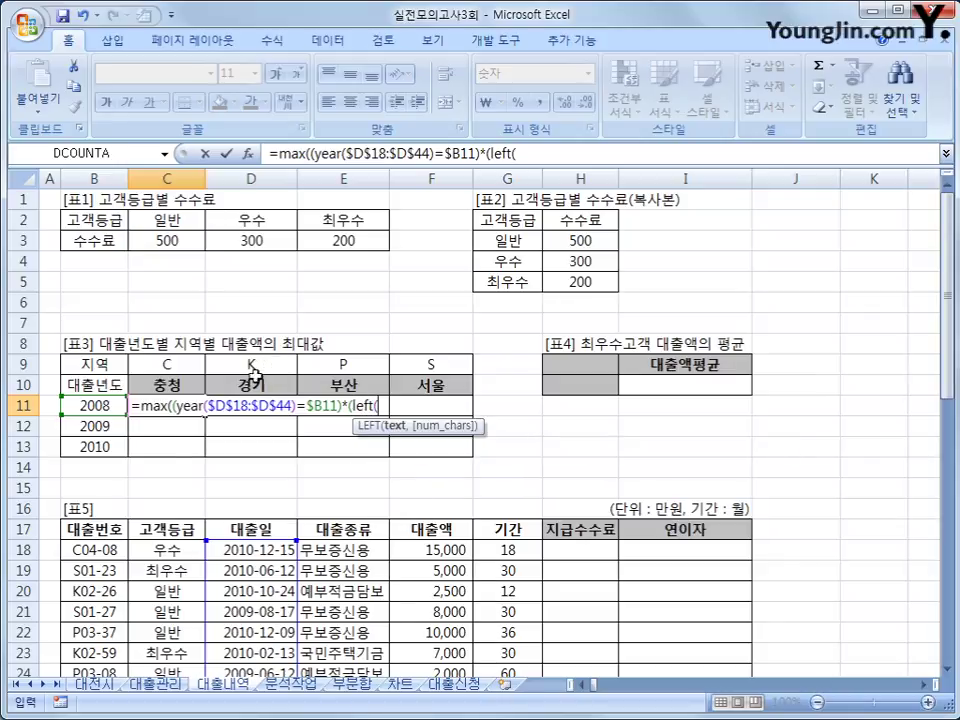
pyautogui.click(104, 551)
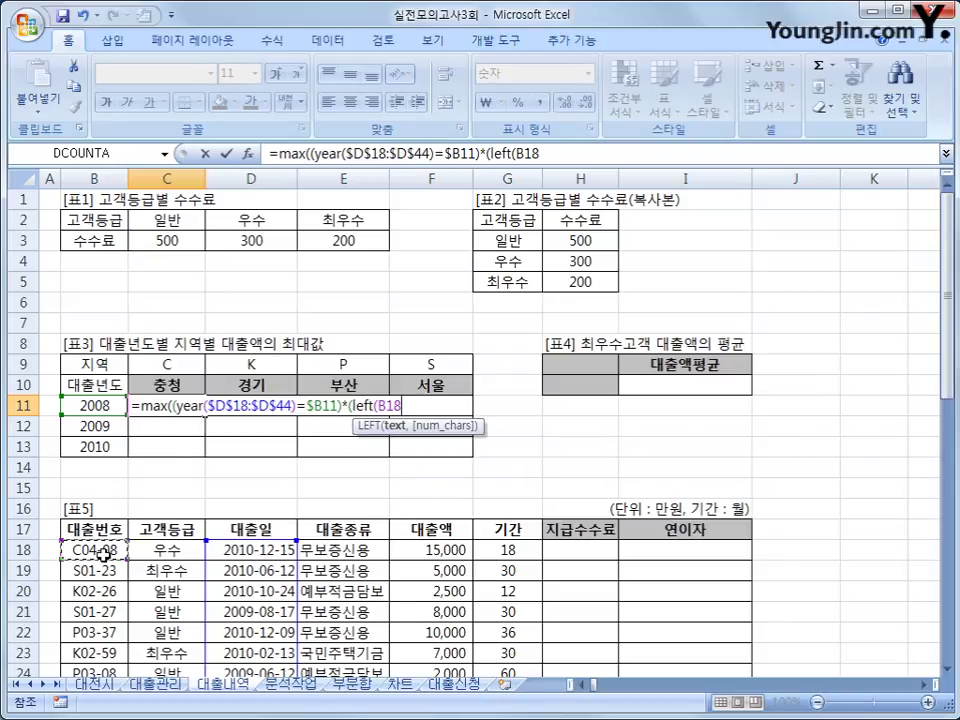
pyautogui.moveTo(104, 551); pyautogui.dragTo(106, 648)
pyautogui.press('F4')
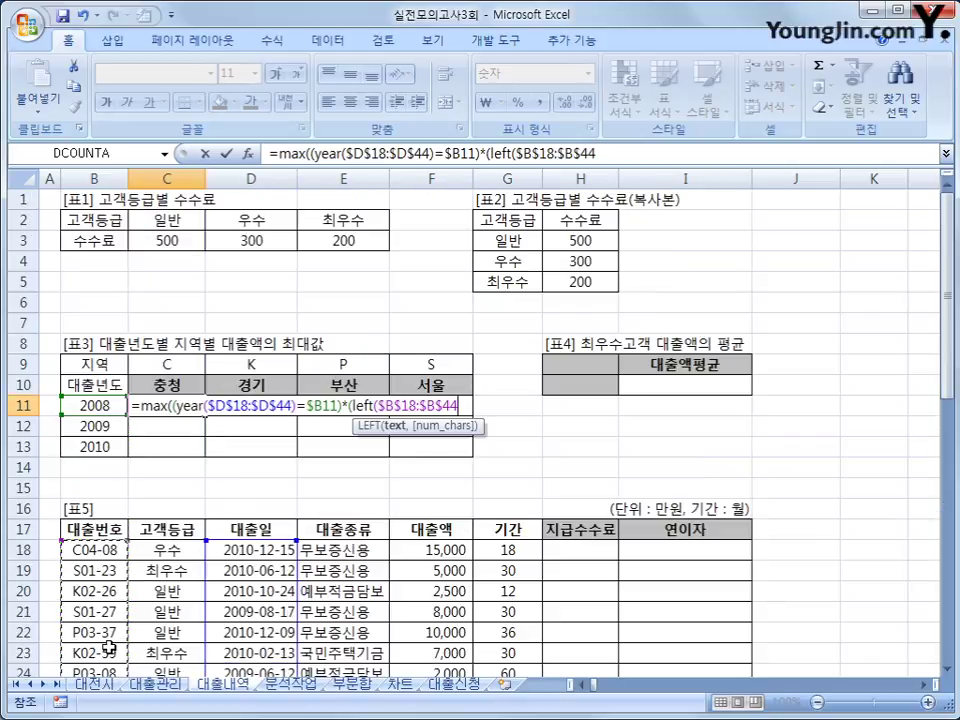
pyautogui.write(',1)')
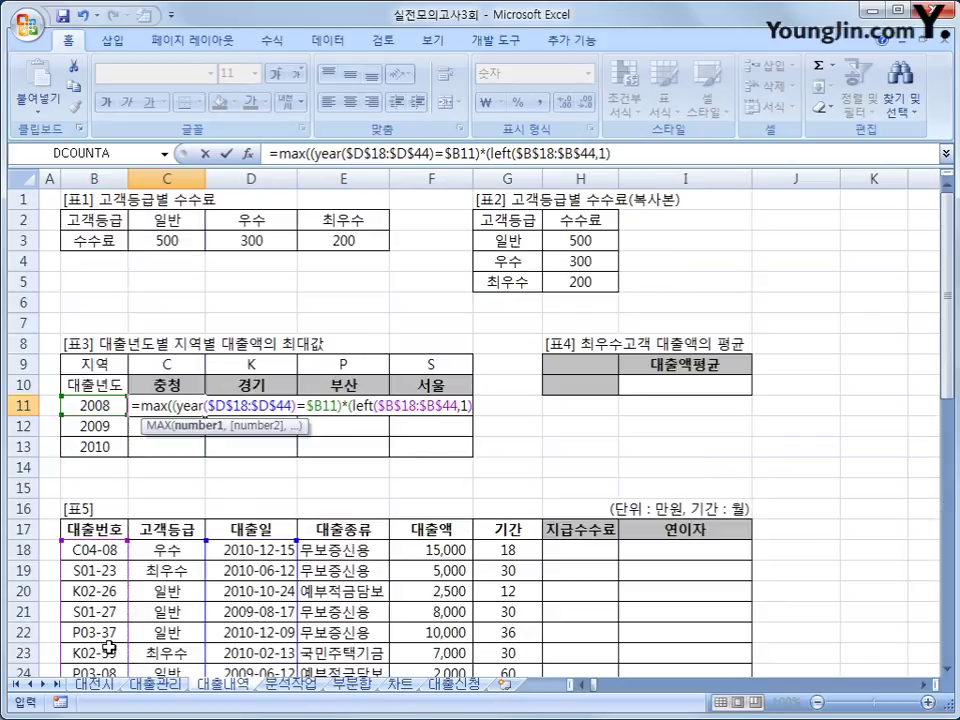
pyautogui.write('=')
pyautogui.click(150, 364)
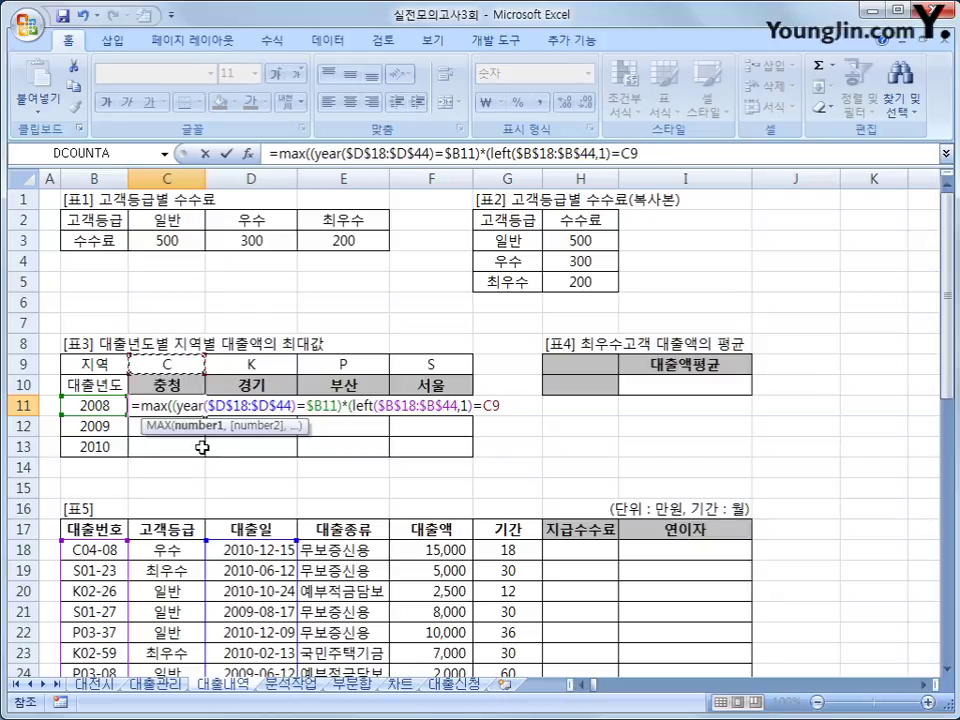
pyautogui.press('F4')
pyautogui.press('F4')
pyautogui.write(')*')
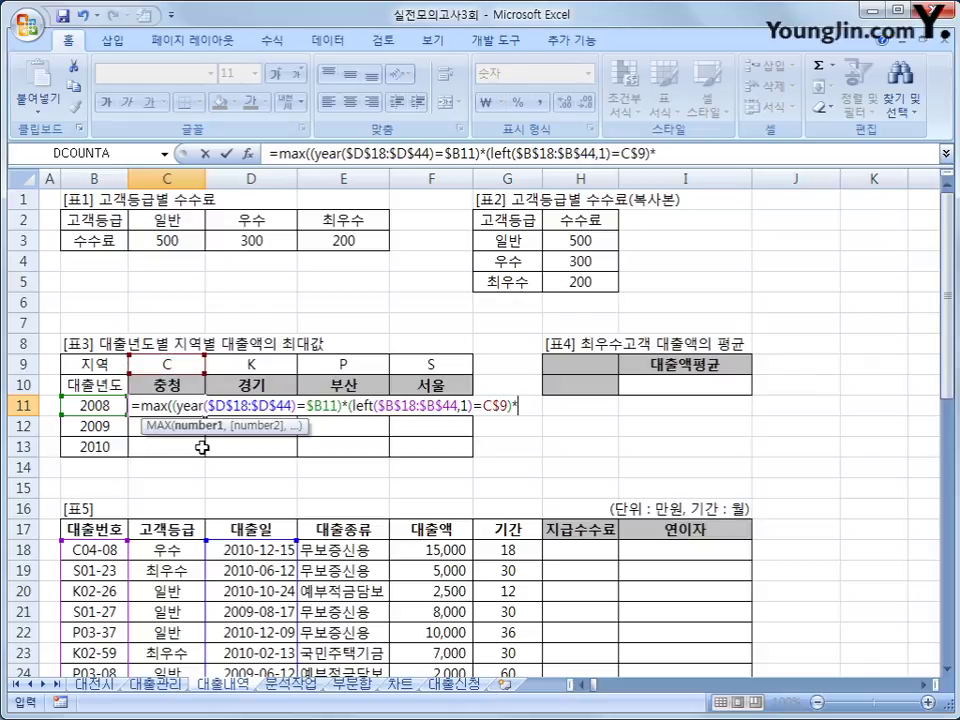
# Finish the MAX formula with the 대출액 range $F$18:$F$44, enter it as an array formula and fill it across C11:F13
pyautogui.moveTo(444, 550); pyautogui.dragTo(447, 638)
pyautogui.press('F4')
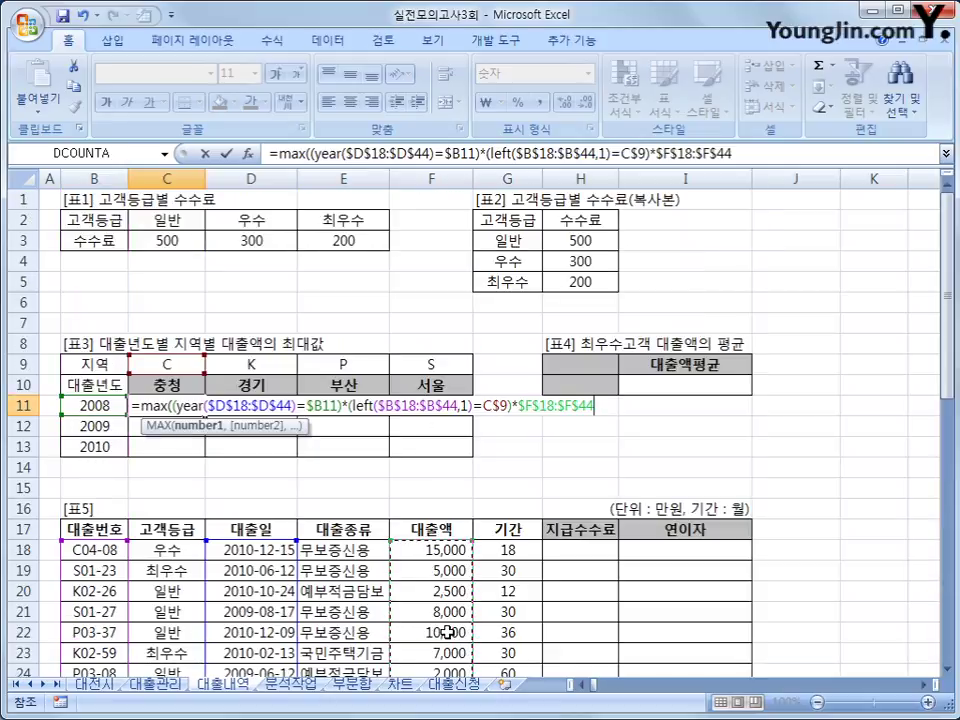
pyautogui.write(')')
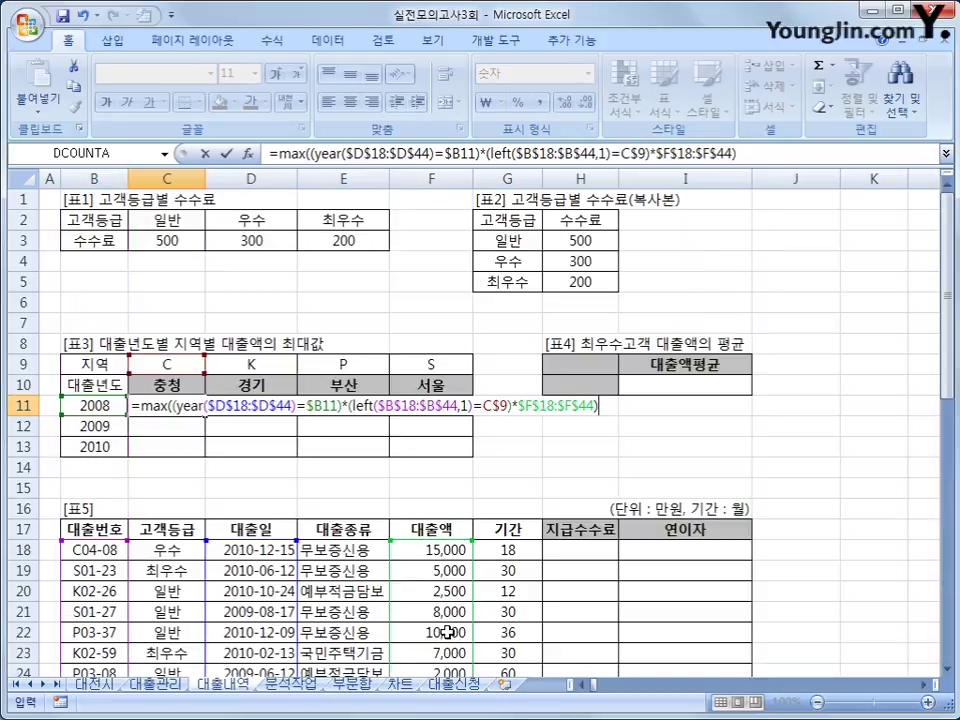
pyautogui.hotkey('ctrl', 'shift', 'Return')
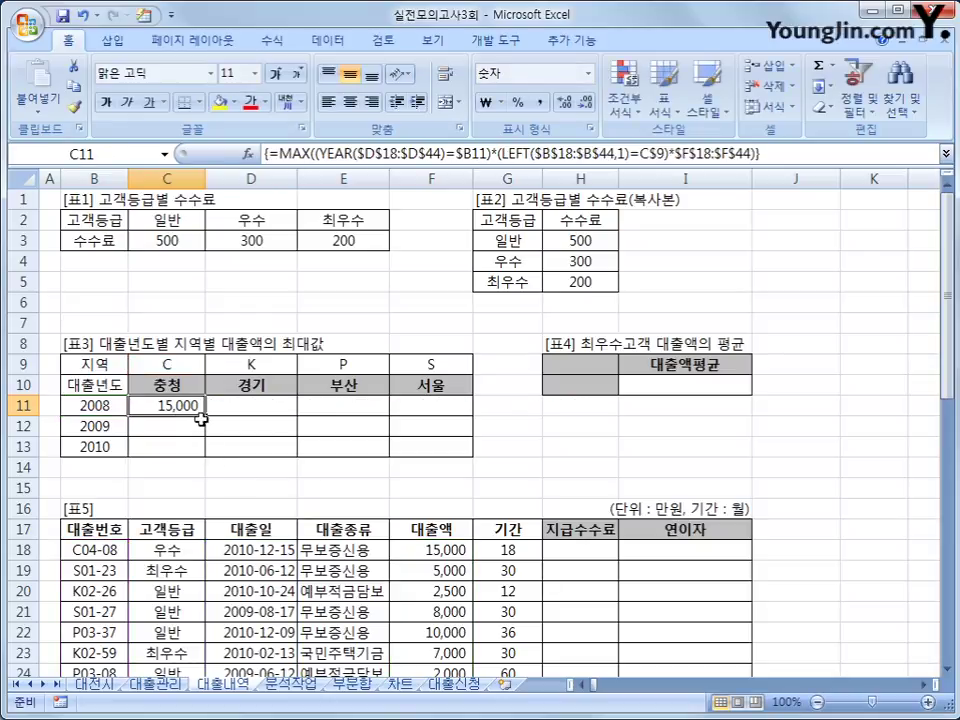
pyautogui.moveTo(205, 413); pyautogui.dragTo(472, 463)
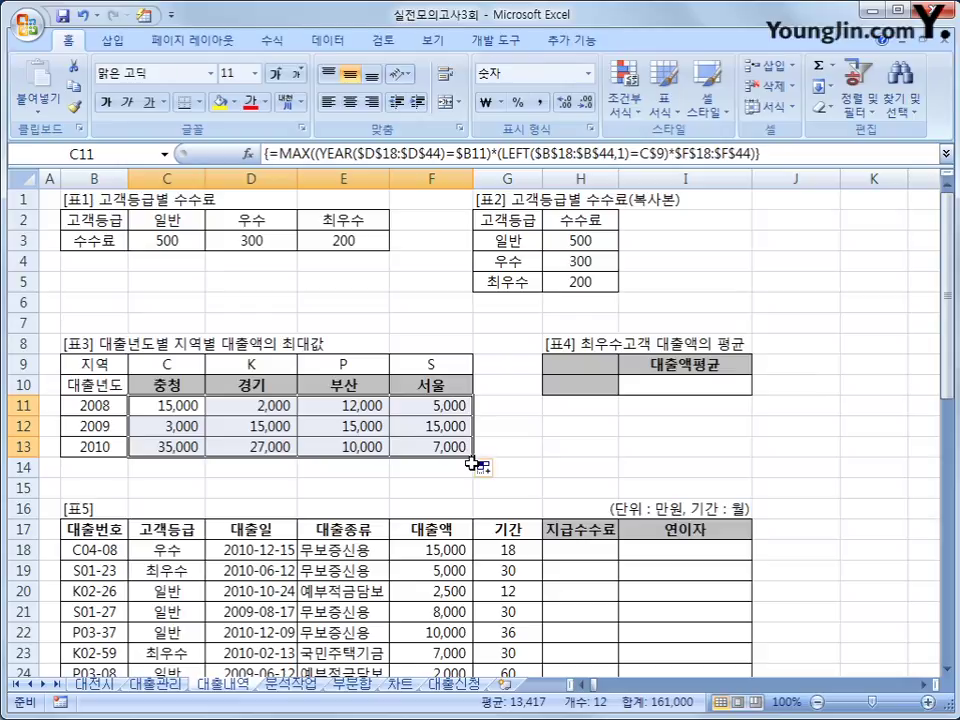
pyautogui.click(104, 550)
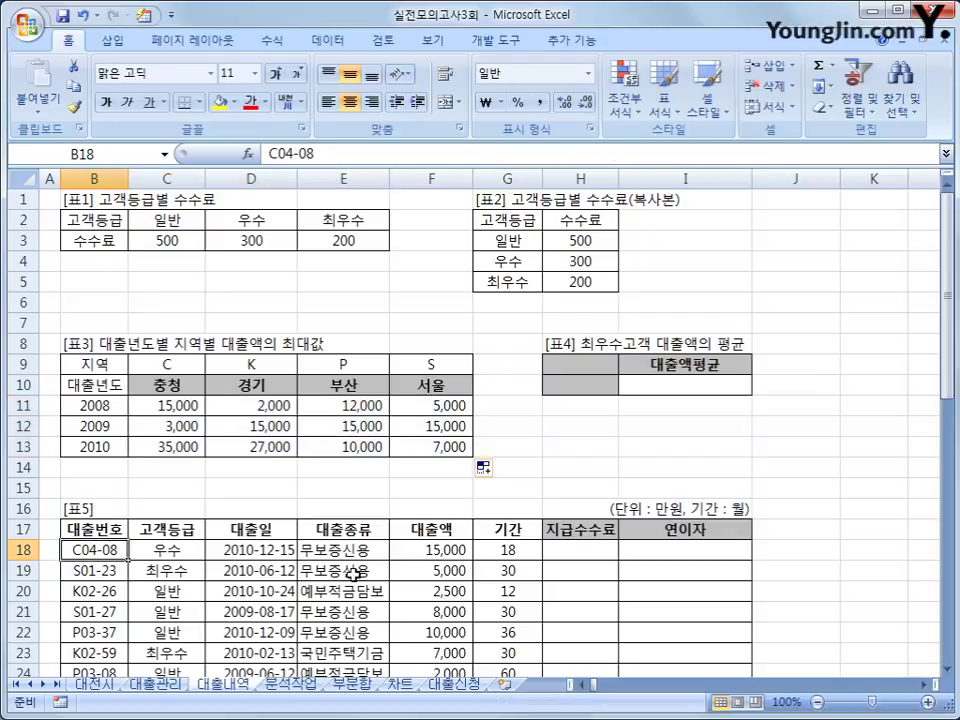
pyautogui.click(148, 527)
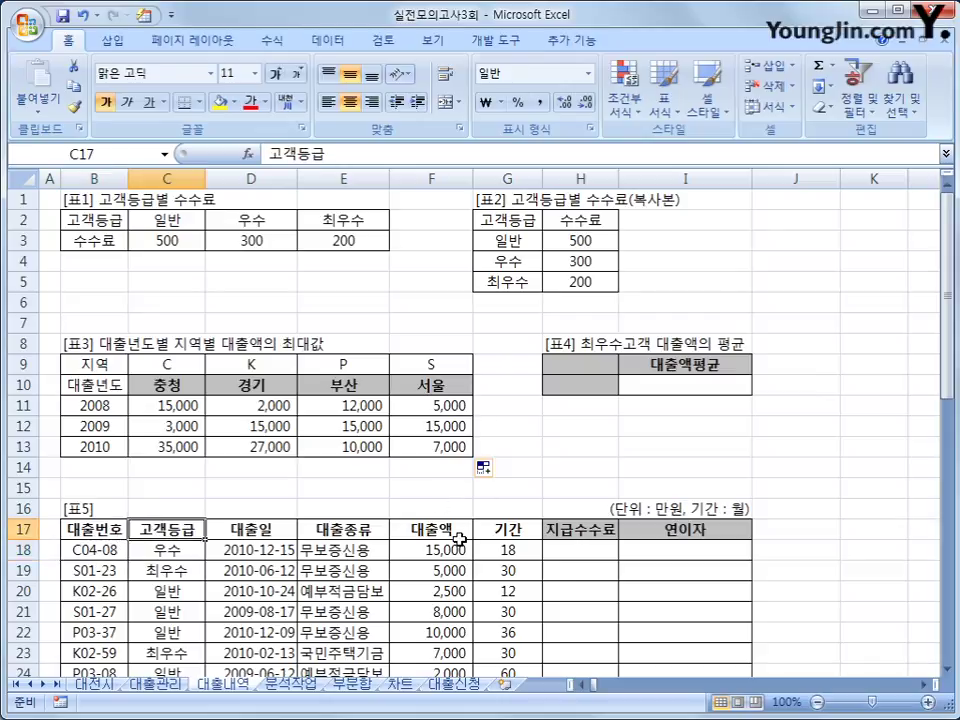
pyautogui.click(735, 386)
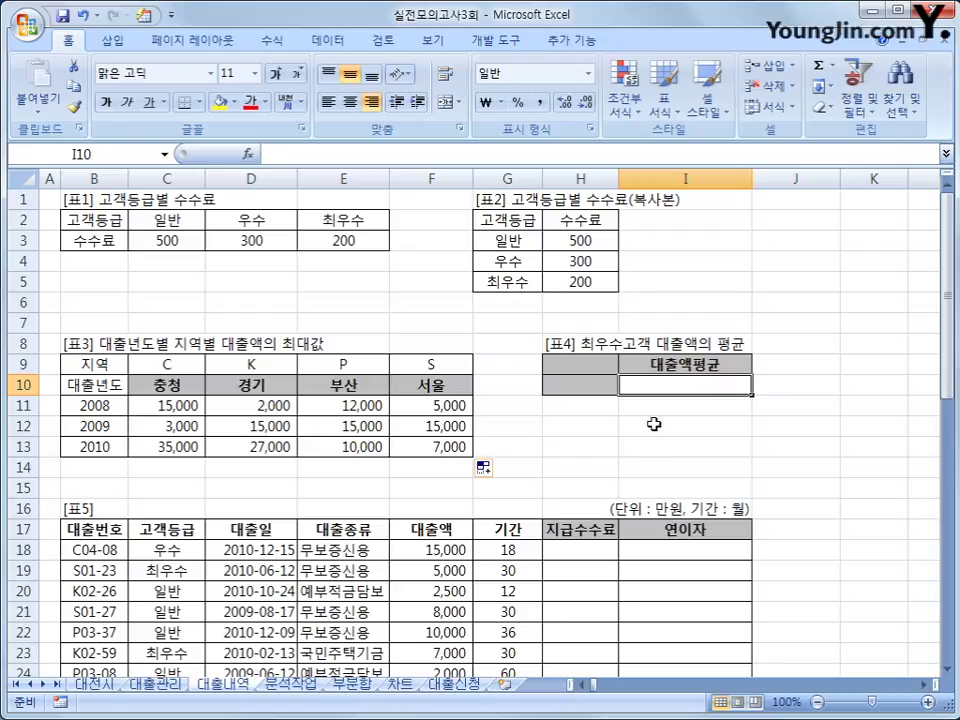
pyautogui.moveTo(568, 362)
pyautogui.mouseDown()
pyautogui.moveTo(573, 383)
pyautogui.moveTo(574, 362)
pyautogui.mouseUp()
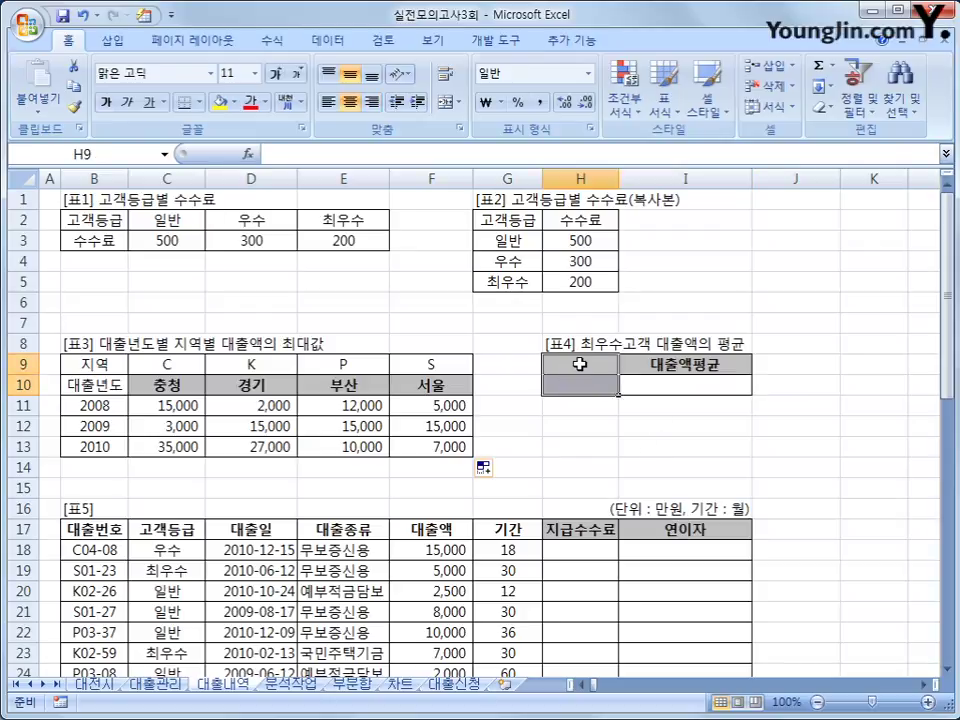
# Copy the 고객등급 header and a 최우수 cell from 표5 into H9:H10 of 표4 as the criteria
pyautogui.click(157, 527)
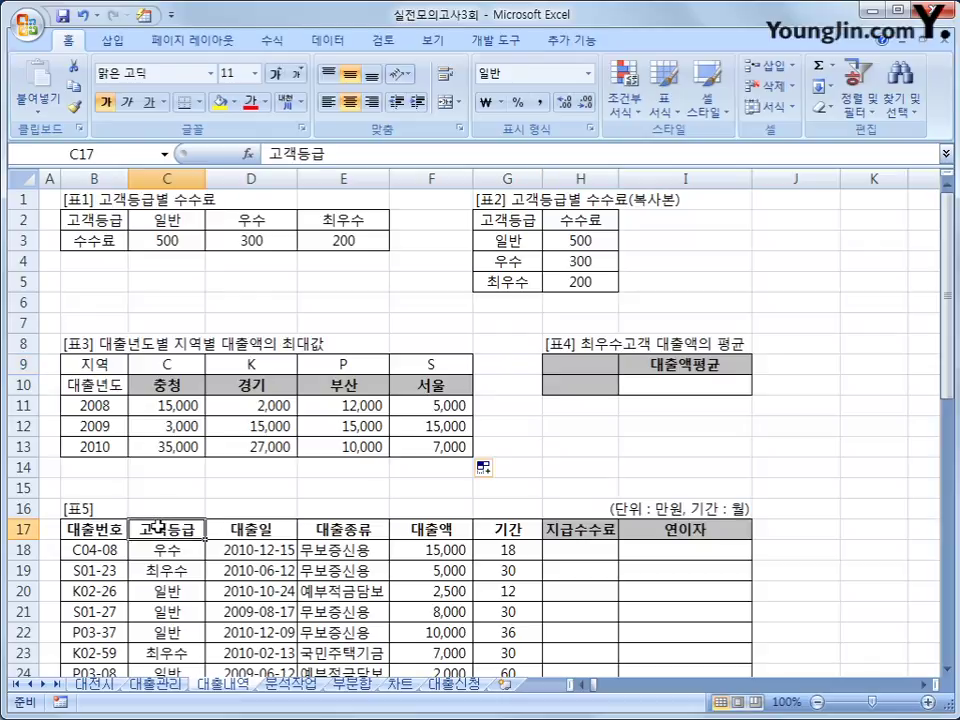
pyautogui.keyDown('ctrl'); pyautogui.click(188, 572); pyautogui.keyUp('ctrl')
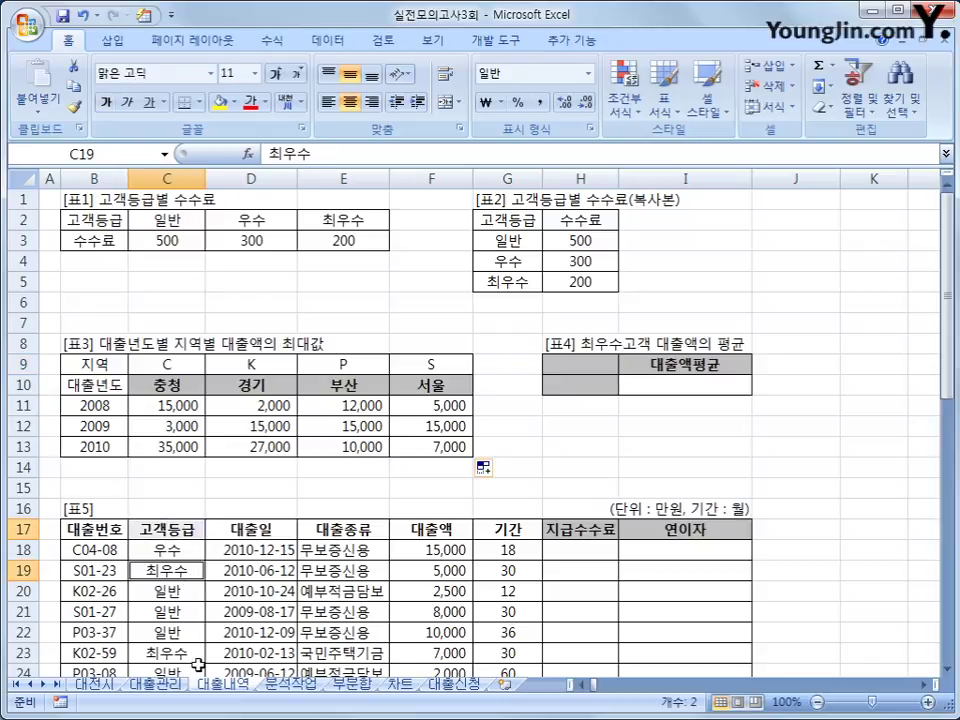
pyautogui.hotkey('ctrl', 'c')
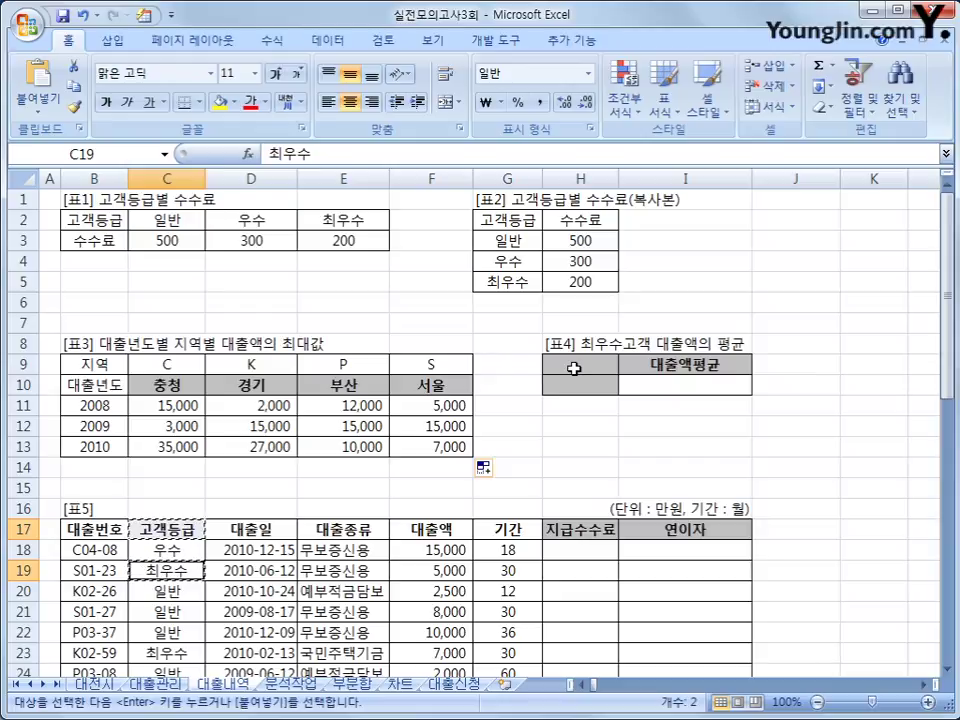
pyautogui.moveTo(570, 369); pyautogui.dragTo(572, 385)
pyautogui.hotkey('ctrl', 'v')
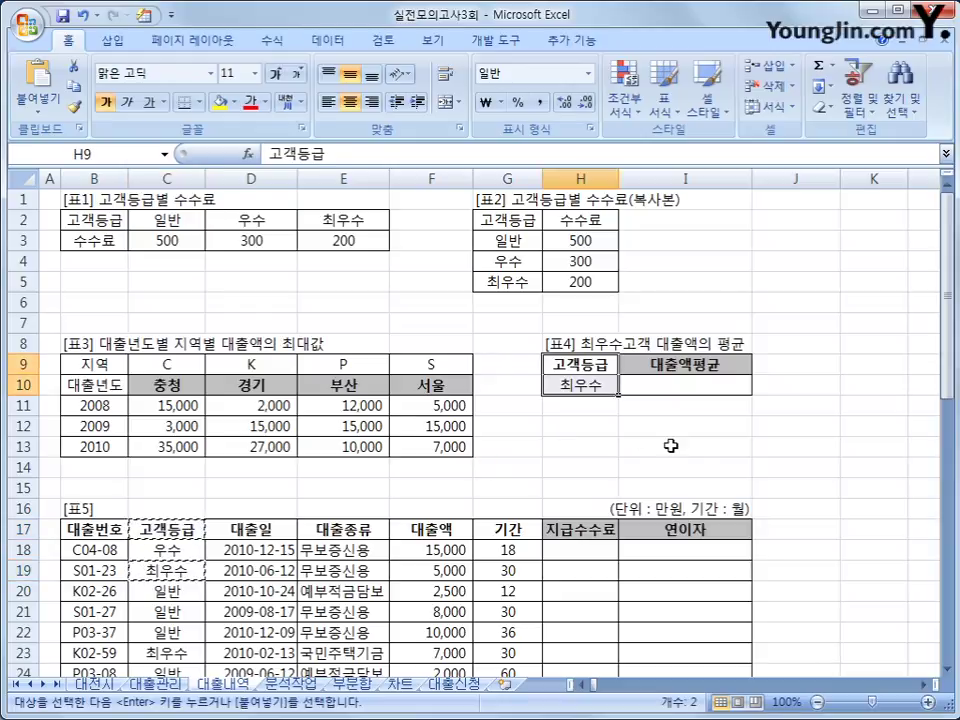
pyautogui.click(589, 387)
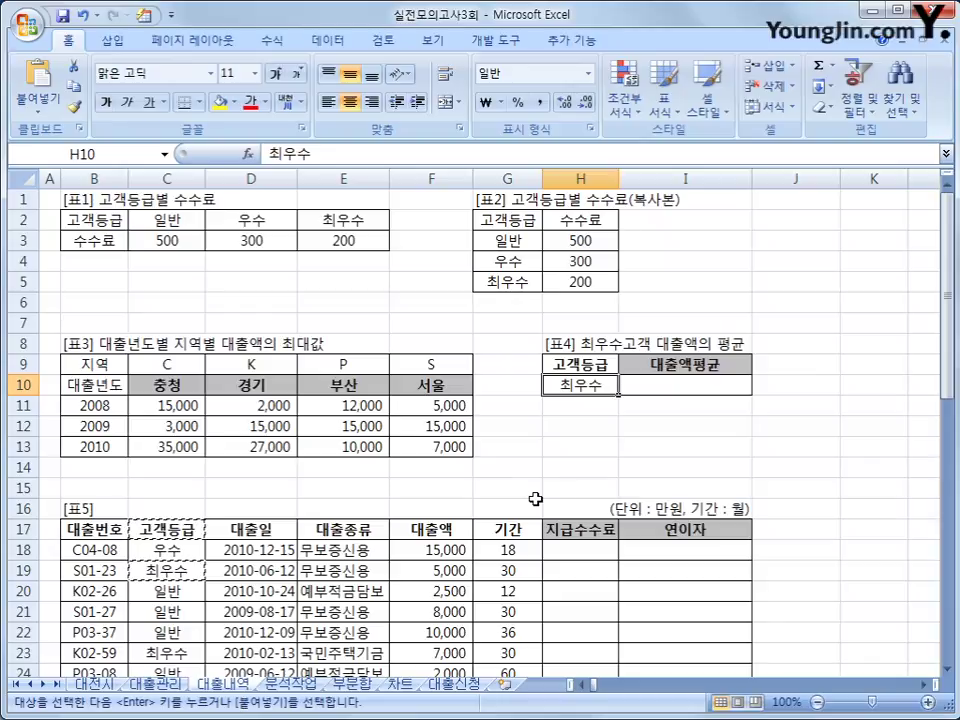
# Insert the DAVERAGE database function in I10 under 대출액평균 and set its Database argument to B17:I44 of 표5
pyautogui.click(676, 386)
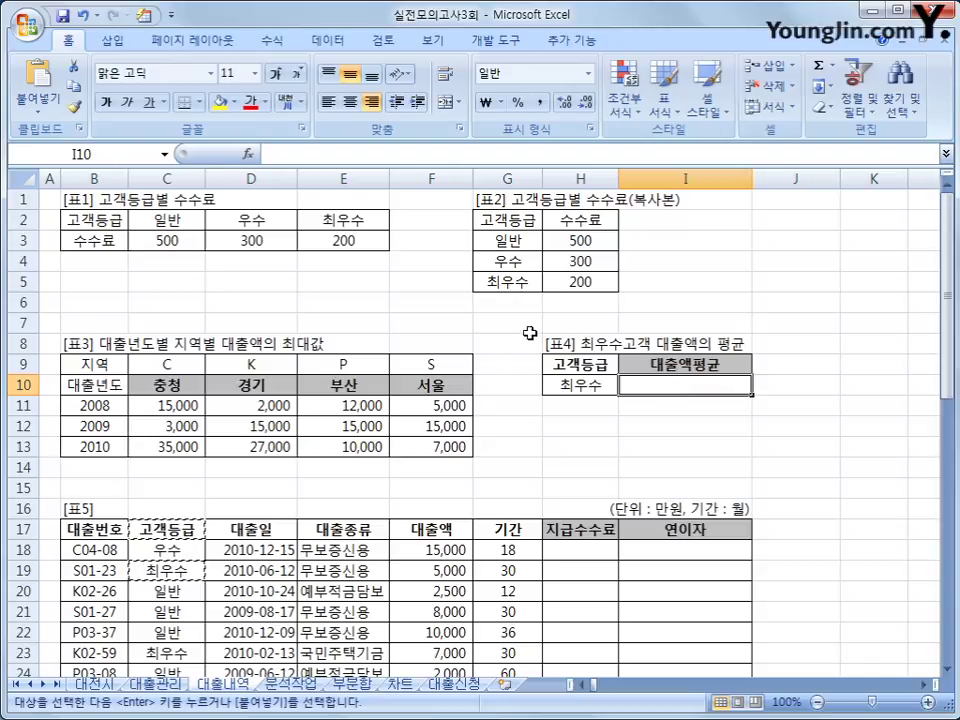
pyautogui.click(247, 156)
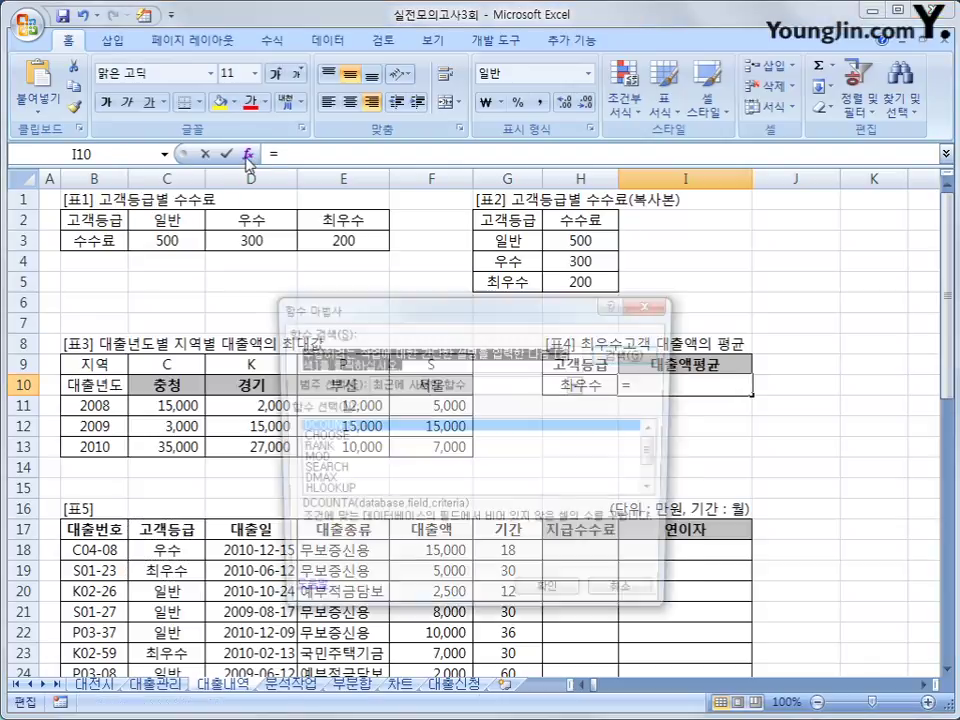
pyautogui.click(411, 384)
pyautogui.click(420, 482)
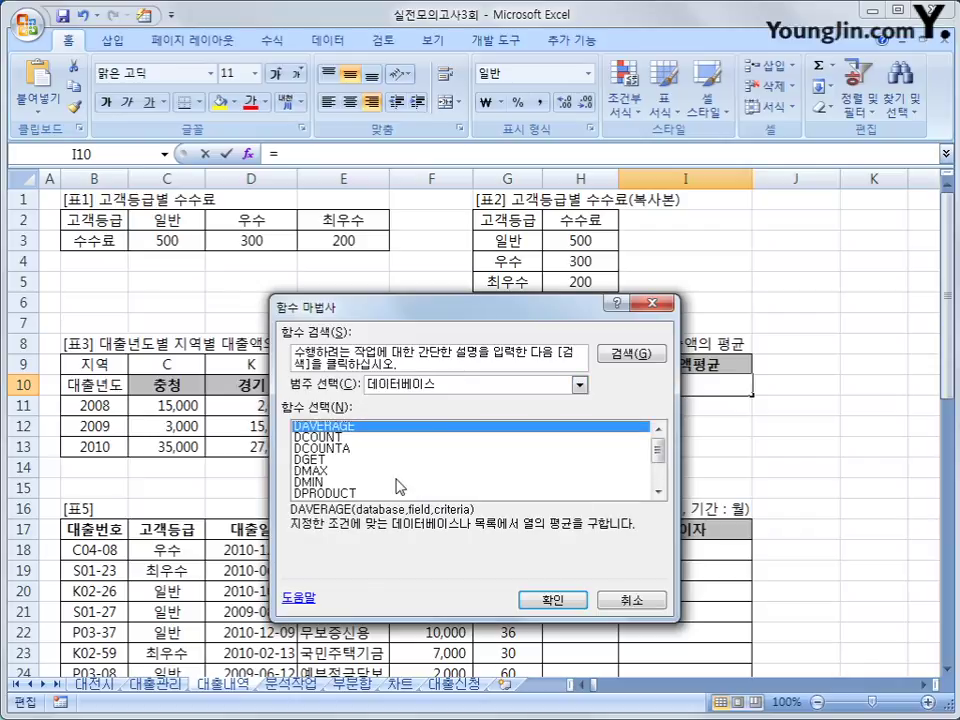
pyautogui.click(578, 600)
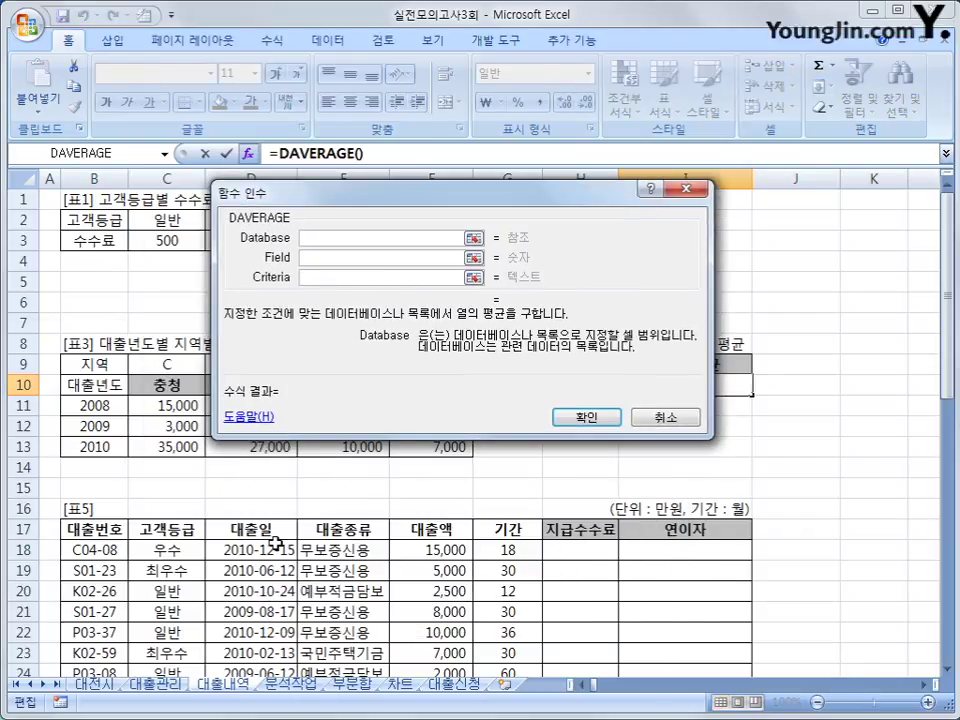
pyautogui.scroll(-2, 274, 510)
pyautogui.moveTo(94, 412); pyautogui.dragTo(455, 550)
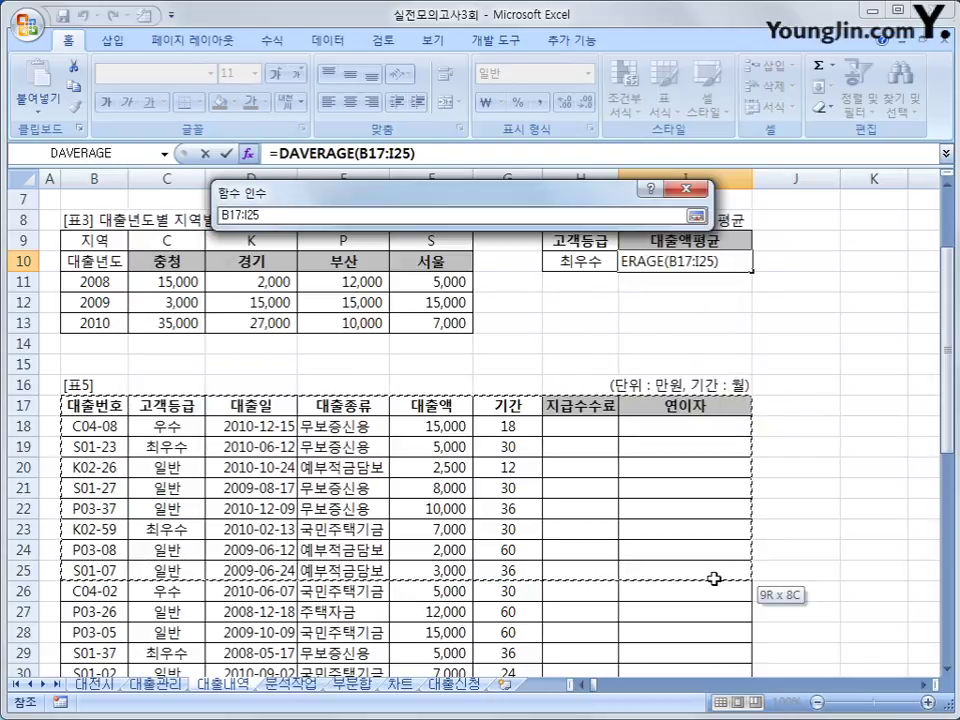
pyautogui.moveTo(714, 578); pyautogui.dragTo(707, 638)
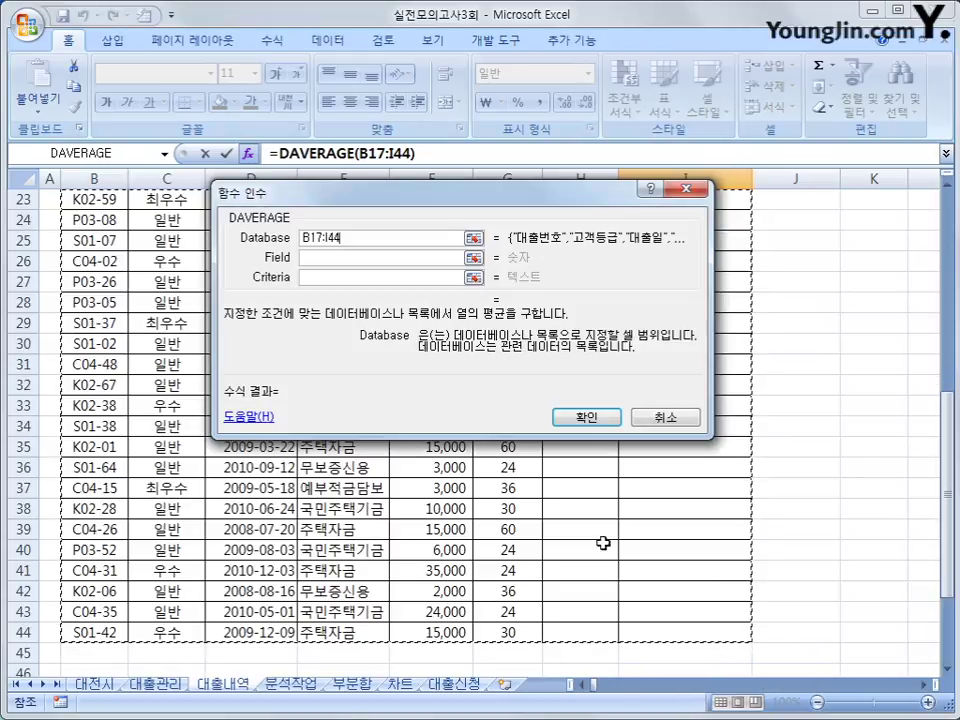
# Complete the DAVERAGE arguments with the 대출액 header F17 as Field and H9:H10 as Criteria, and accept the function
pyautogui.press('Tab')
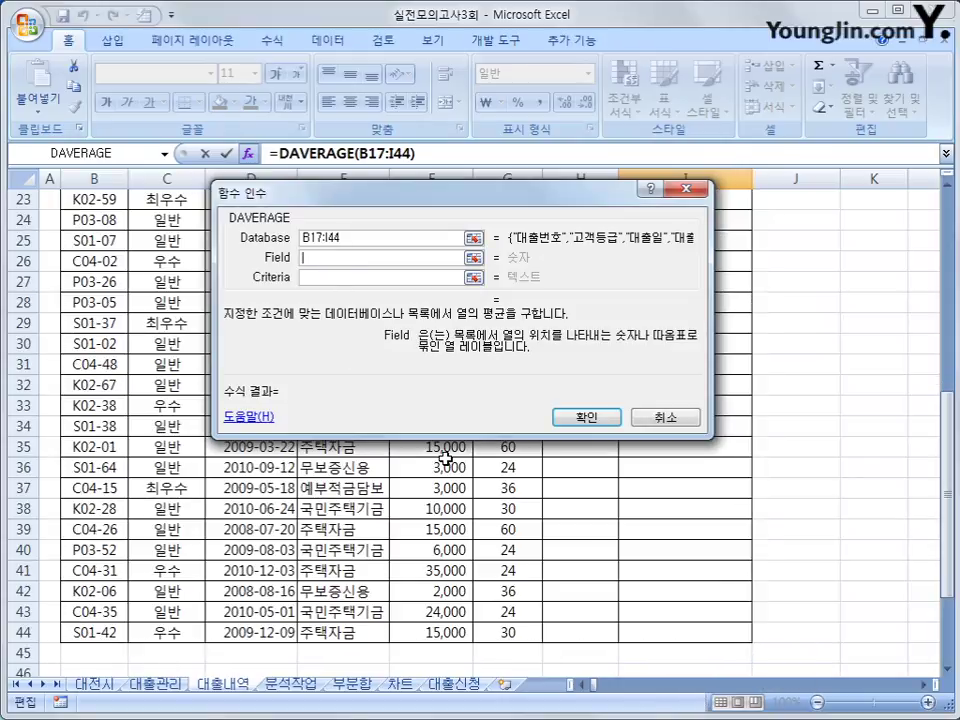
pyautogui.scroll(2, 446, 457)
pyautogui.moveTo(551, 215); pyautogui.dragTo(573, 371)
pyautogui.click(432, 197)
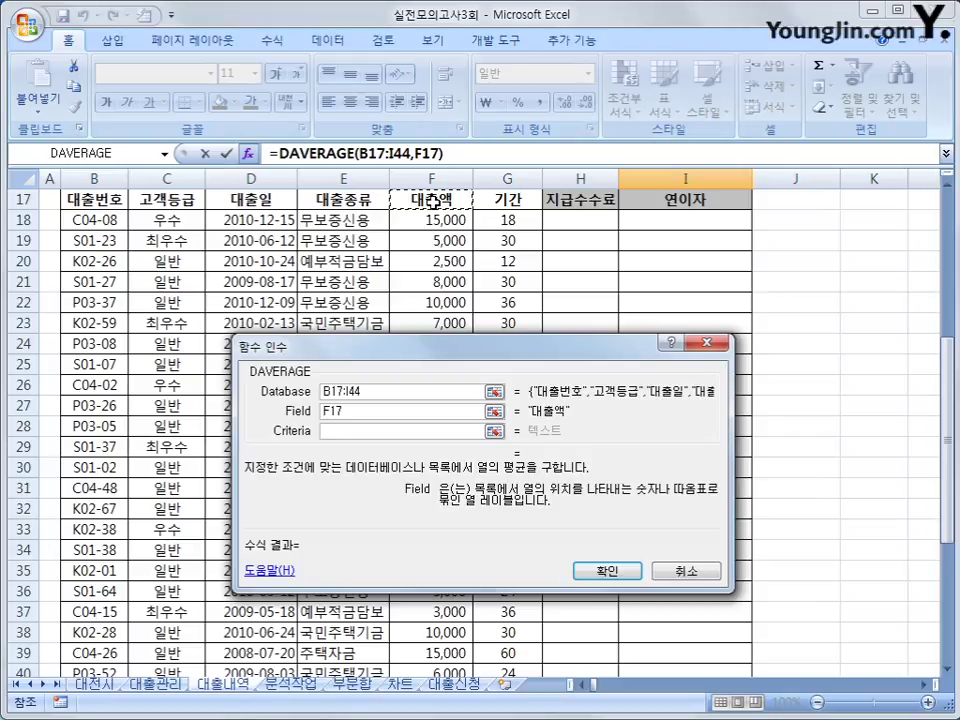
pyautogui.press('Tab')
pyautogui.scroll(4, 585, 270)
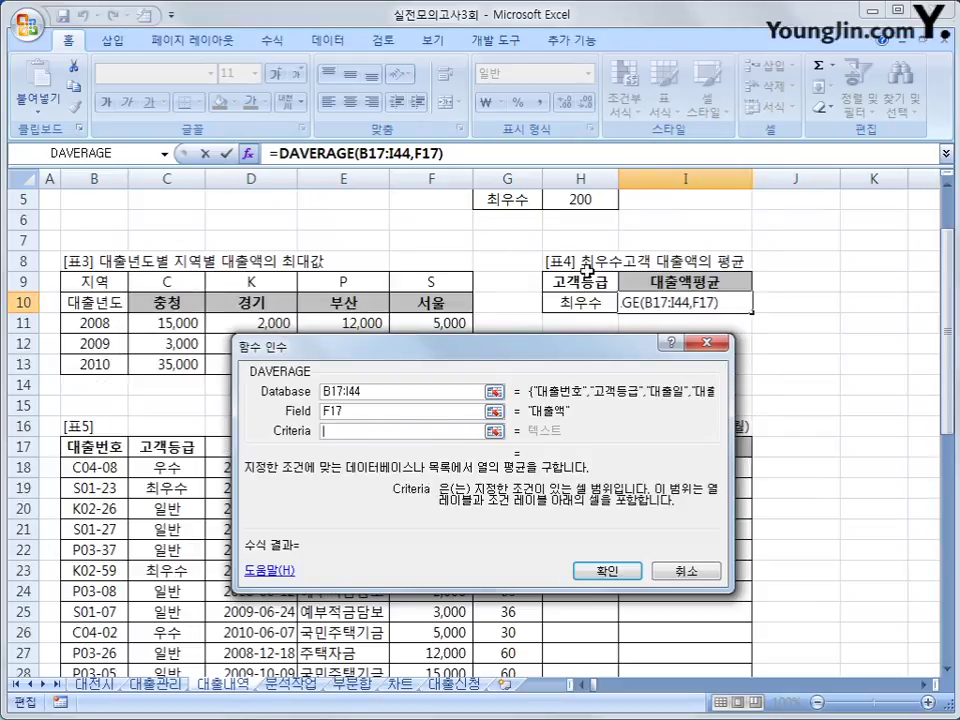
pyautogui.moveTo(585, 270); pyautogui.dragTo(561, 302)
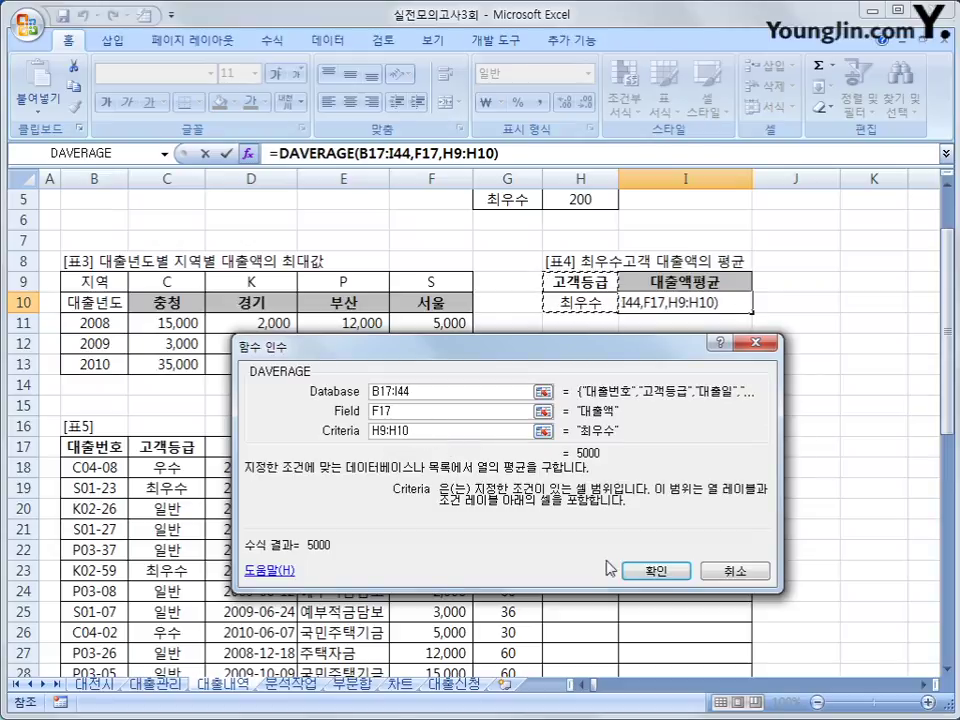
pyautogui.click(645, 570)
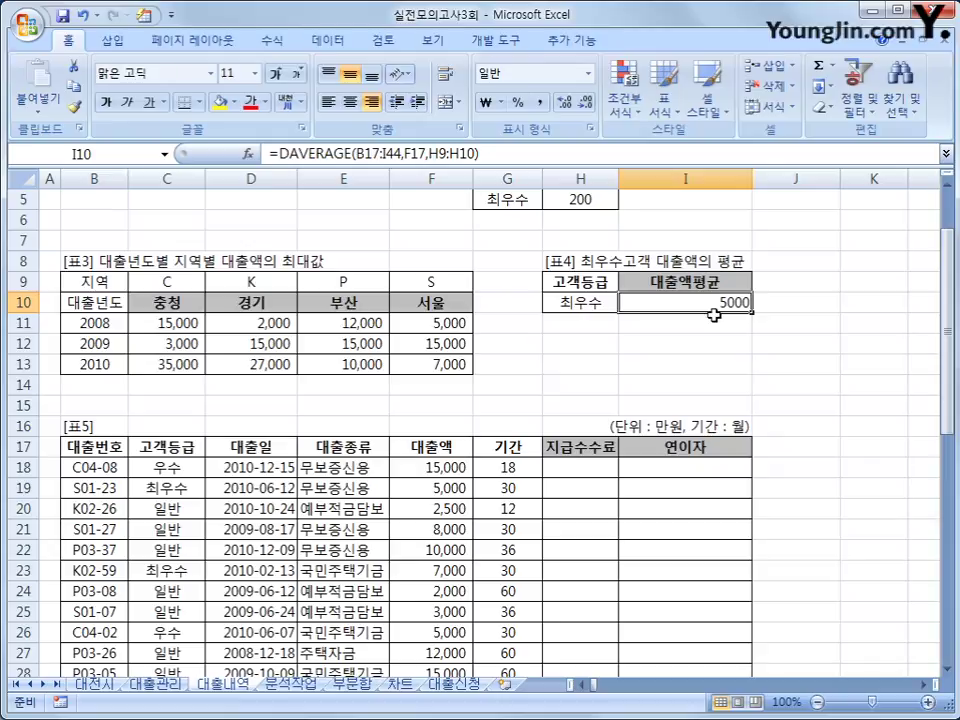
# Wrap the DAVERAGE formula in I10 in a TEXT function with the format "#,##0만원"
pyautogui.click(277, 153)
pyautogui.write('tex')
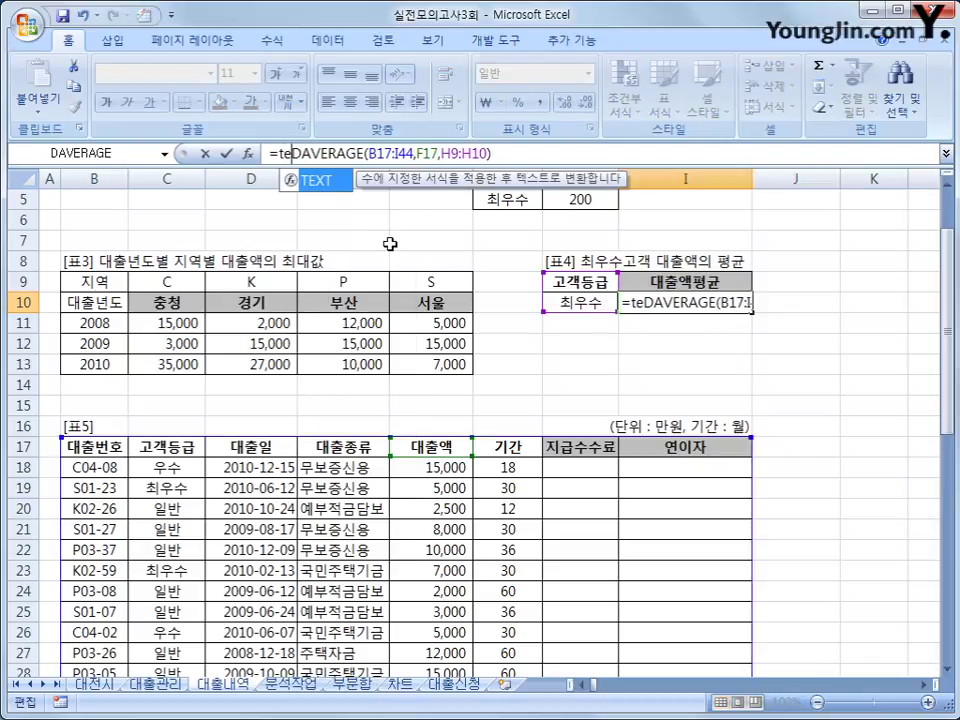
pyautogui.write('t(')
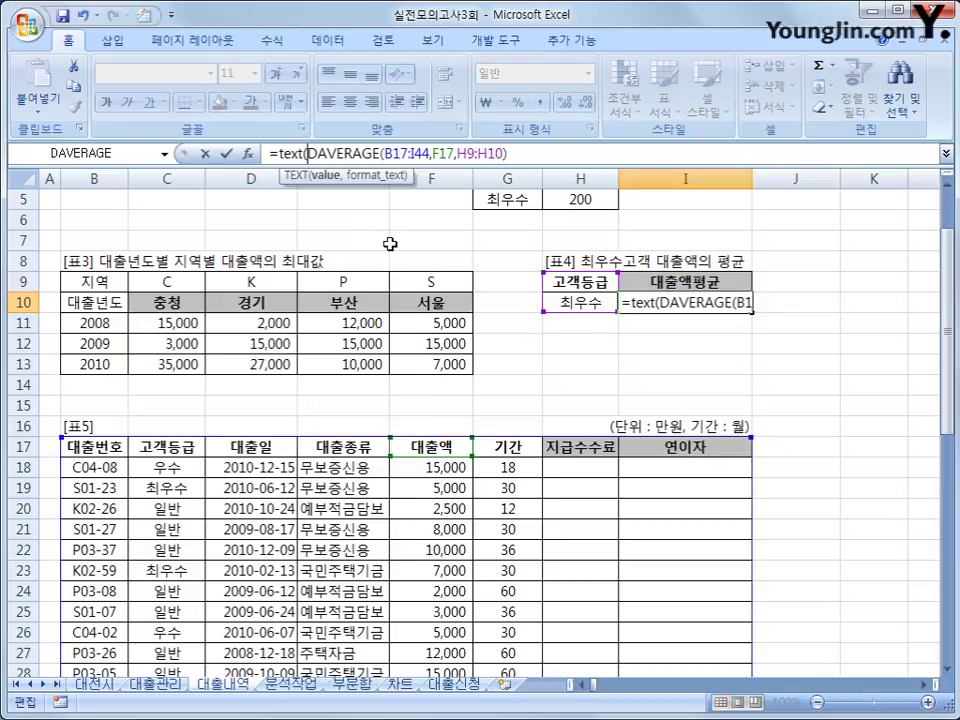
pyautogui.click(592, 155)
pyautogui.write(',')
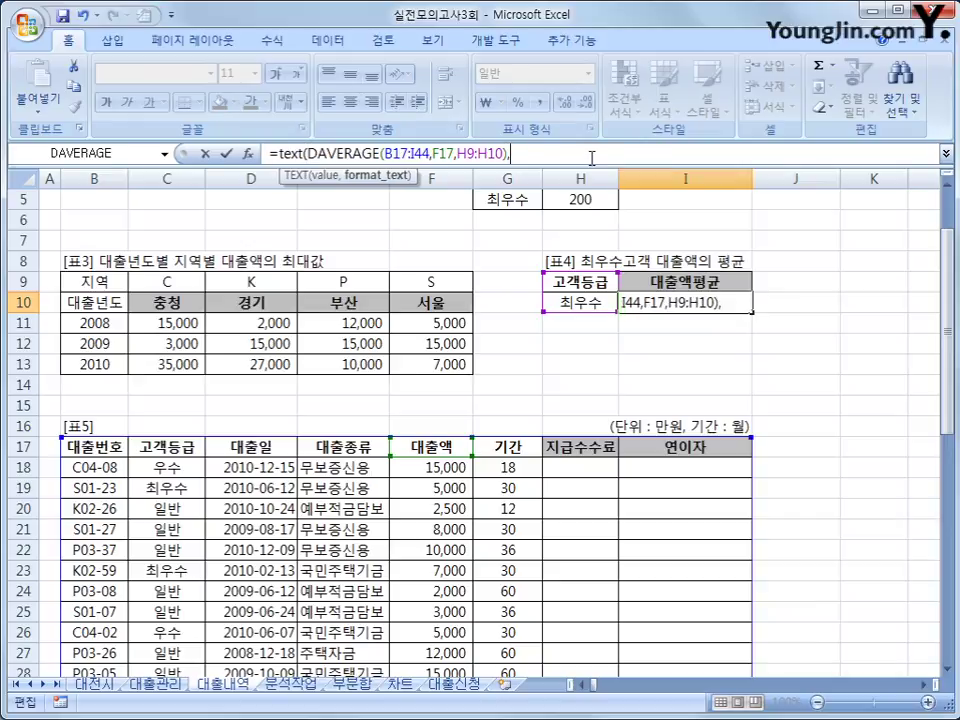
pyautogui.write('"#,##0')
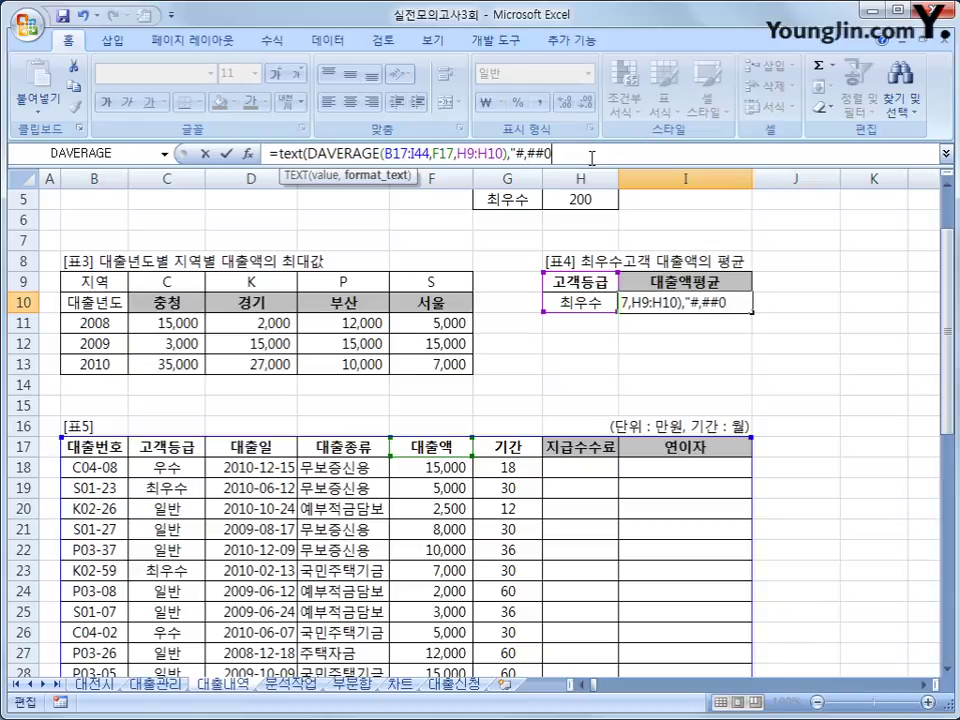
pyautogui.write('a')
pyautogui.press('BackSpace')
pyautogui.write('만원')
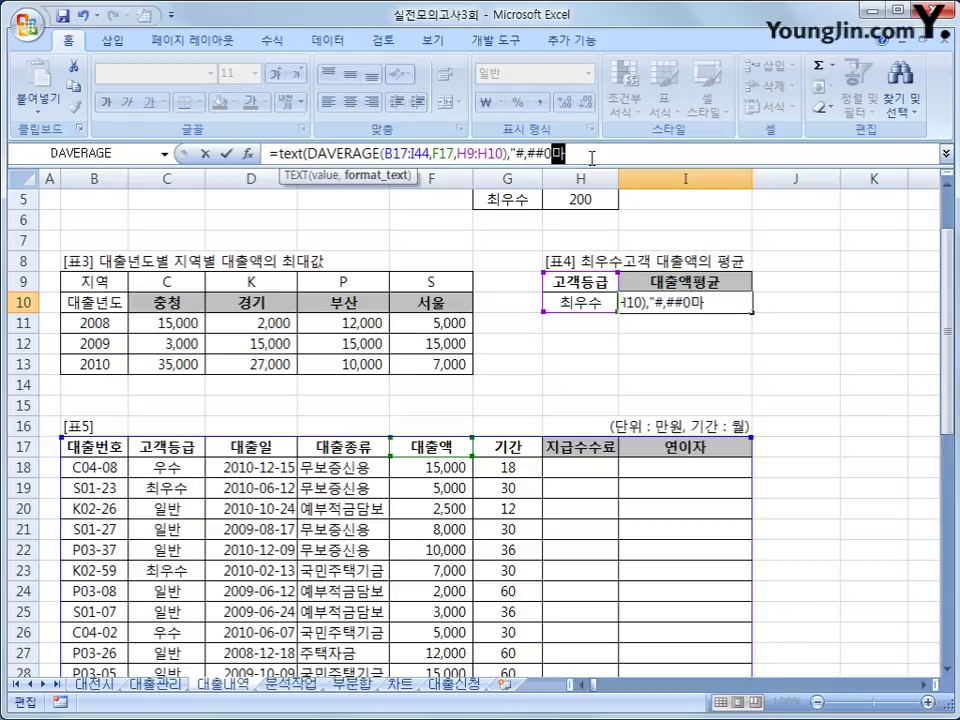
pyautogui.write('")')
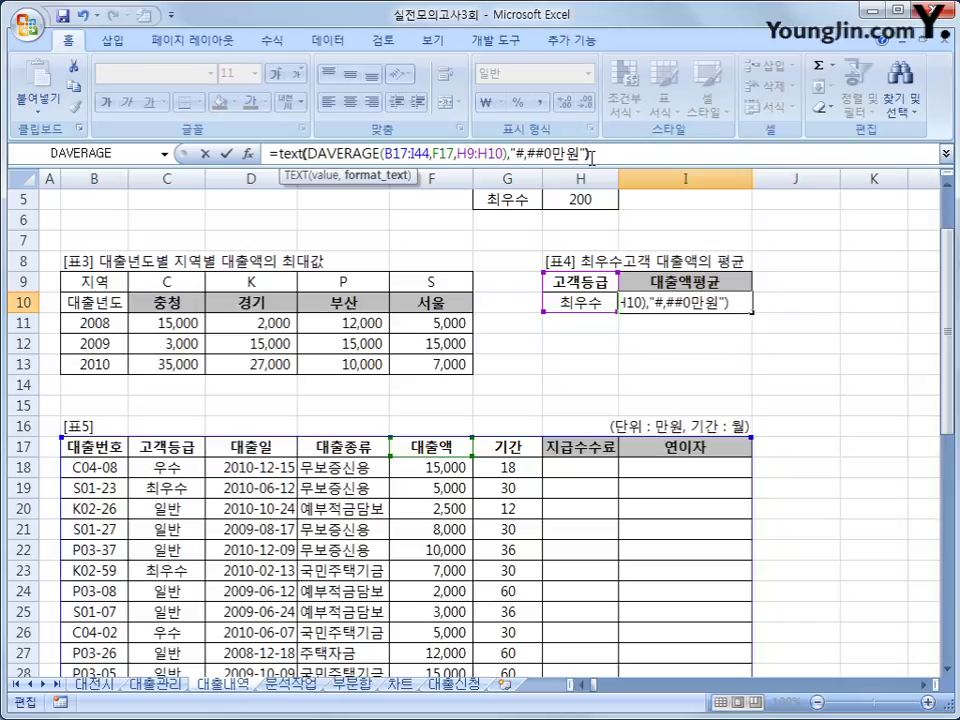
pyautogui.press('Return')
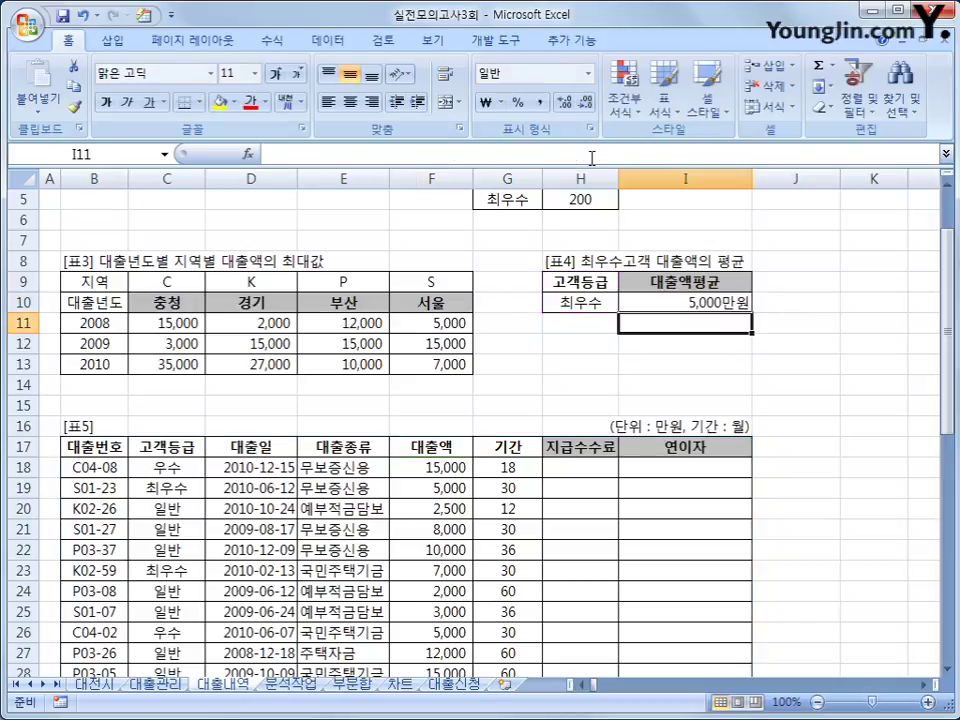
pyautogui.click(641, 300)
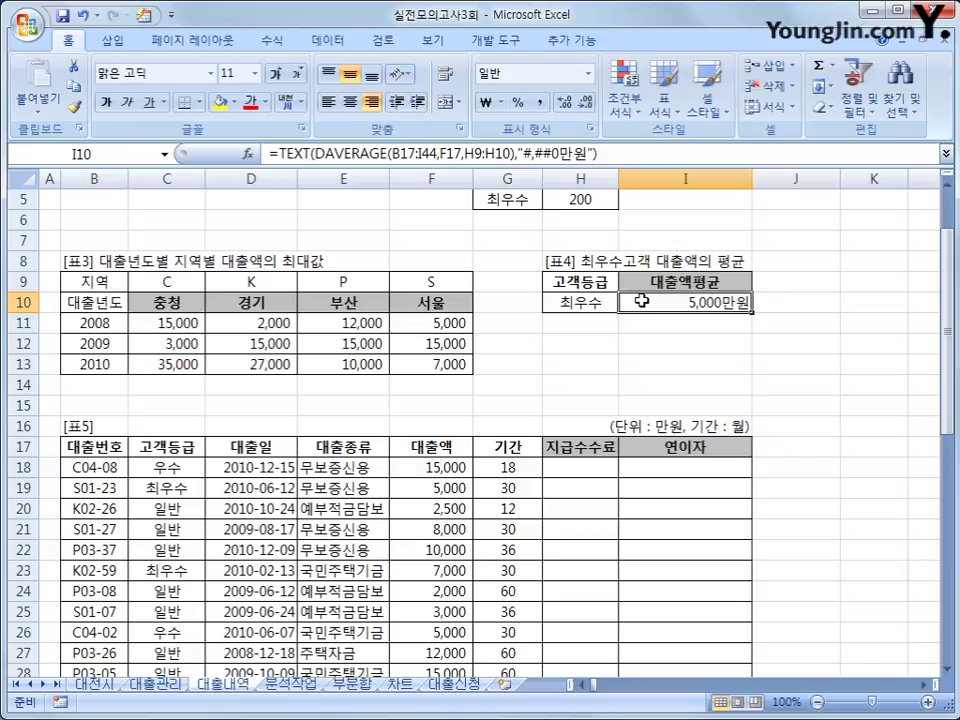
# Begin an HLOOKUP formula in H18 of the 지급수수료 column with the customer grade C18 as the lookup value
pyautogui.click(600, 470)
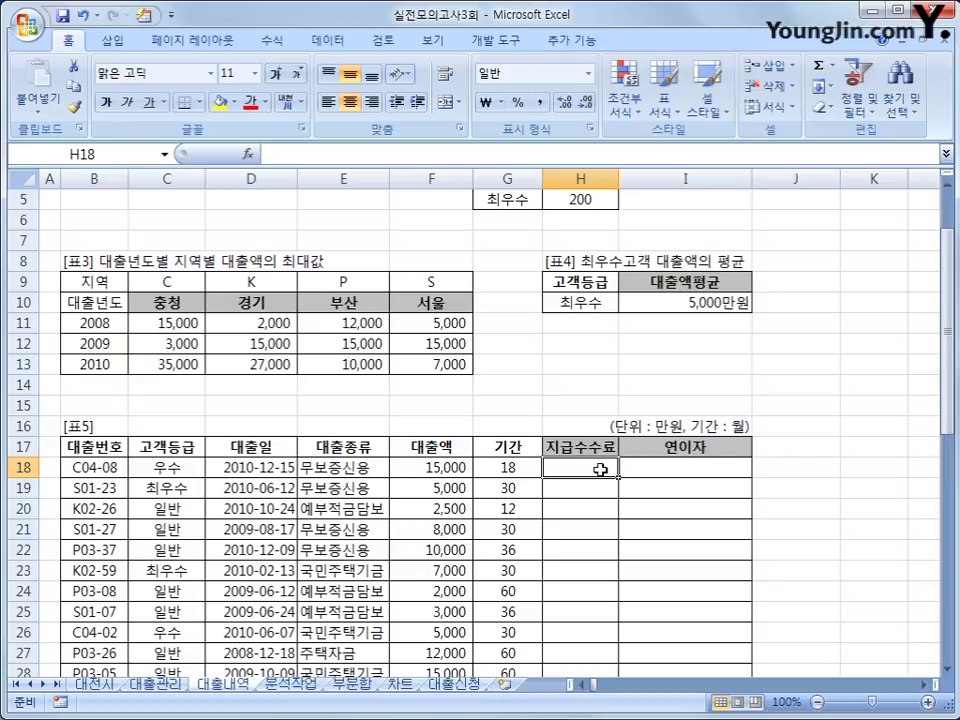
pyautogui.write('=')
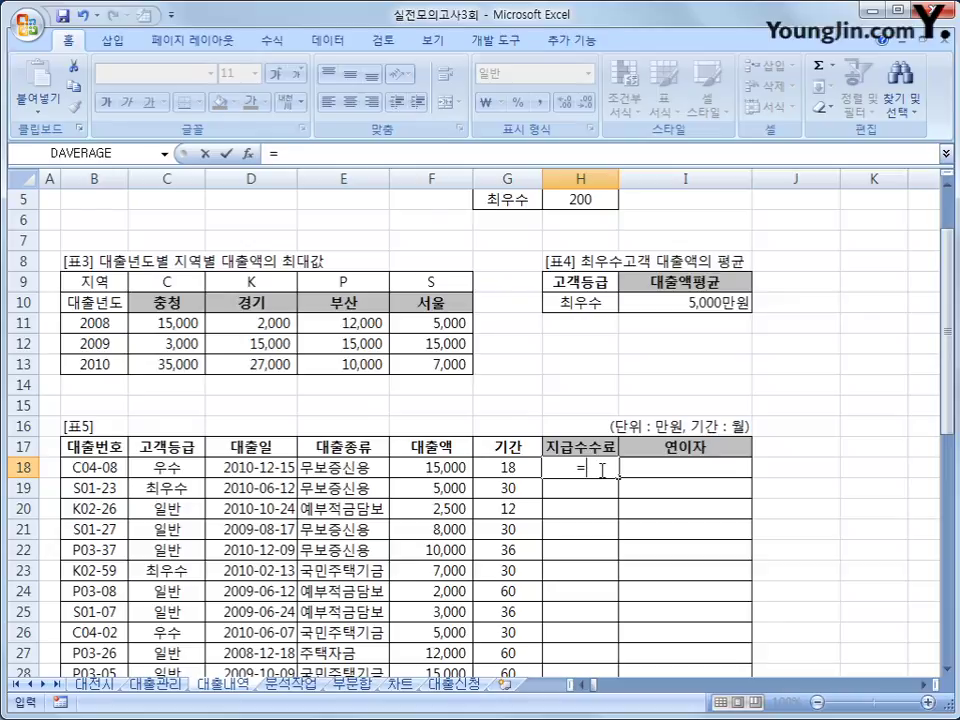
pyautogui.scroll(-11, 595, 476)
pyautogui.scroll(10, 589, 491)
pyautogui.scroll(2, 589, 491)
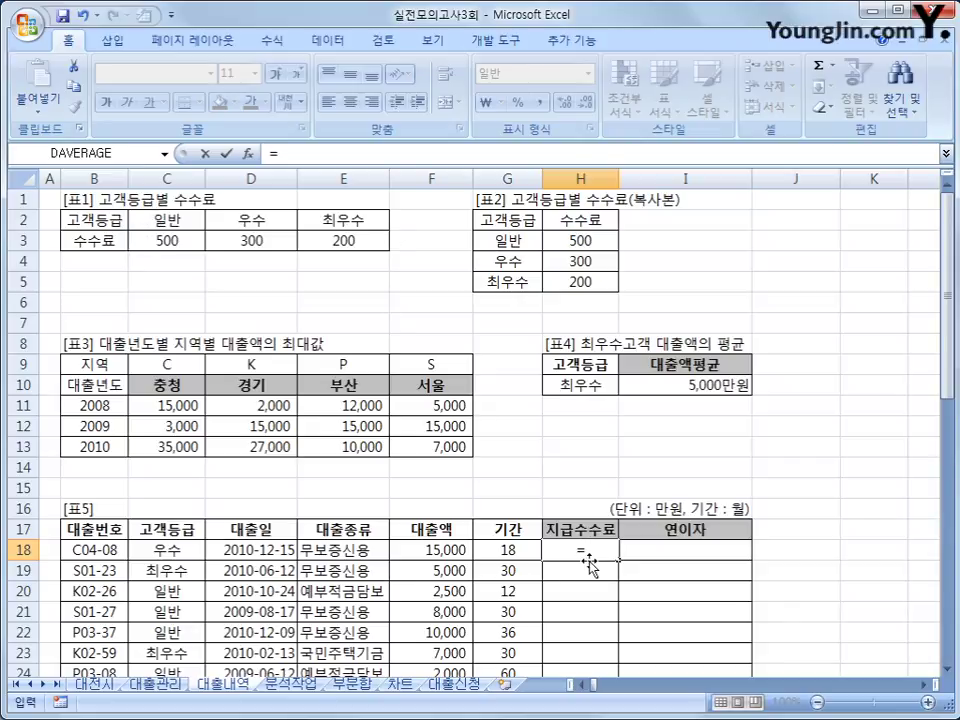
pyautogui.write('ㅗhl')
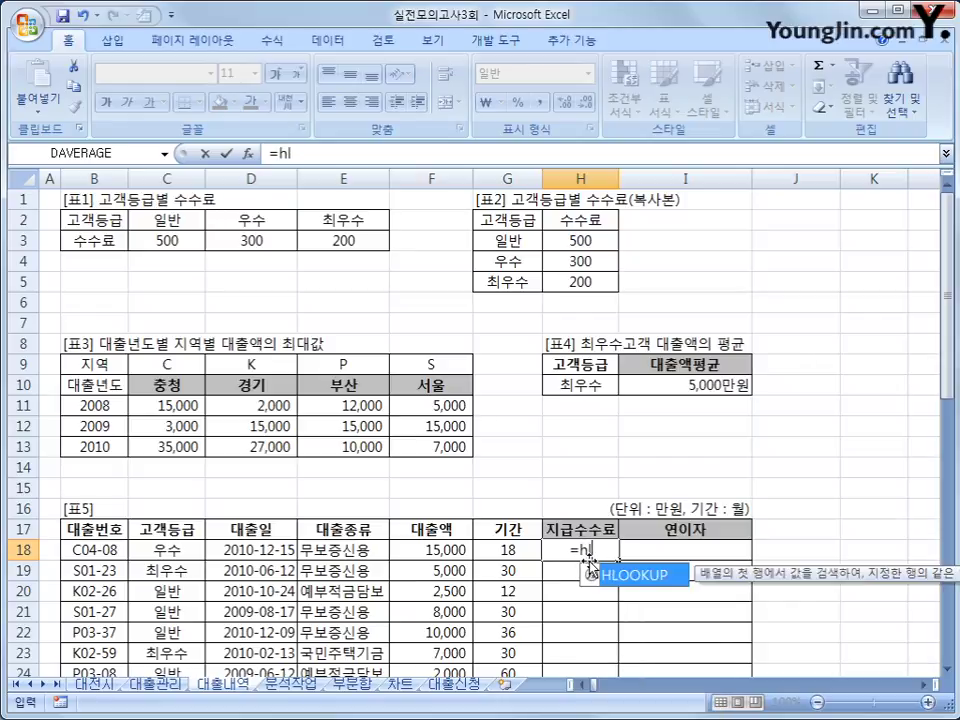
pyautogui.press('Tab')
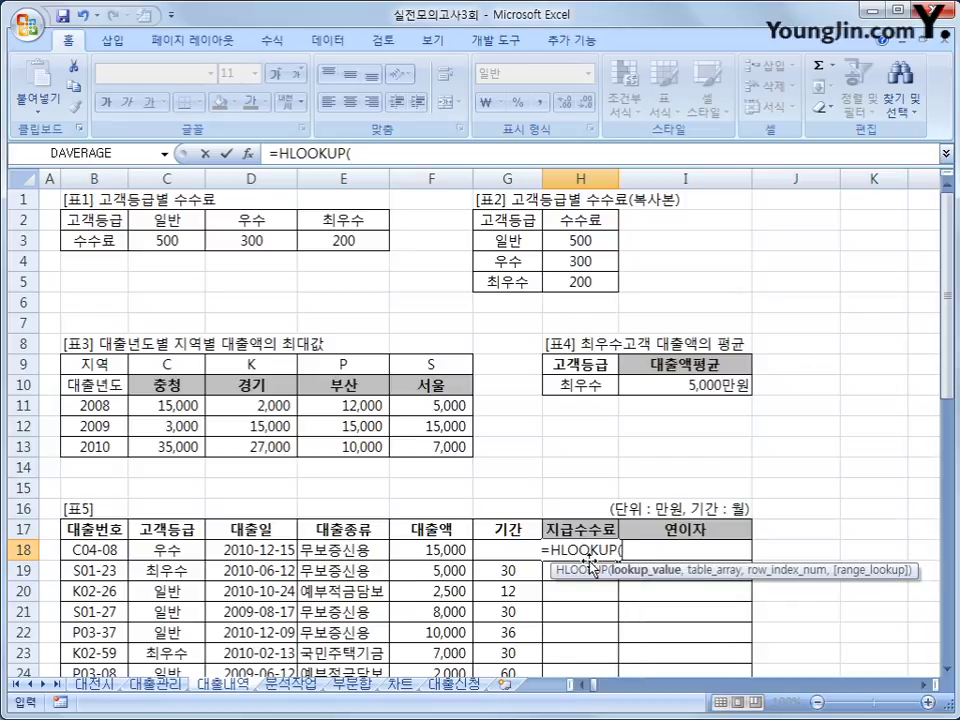
pyautogui.click(165, 549)
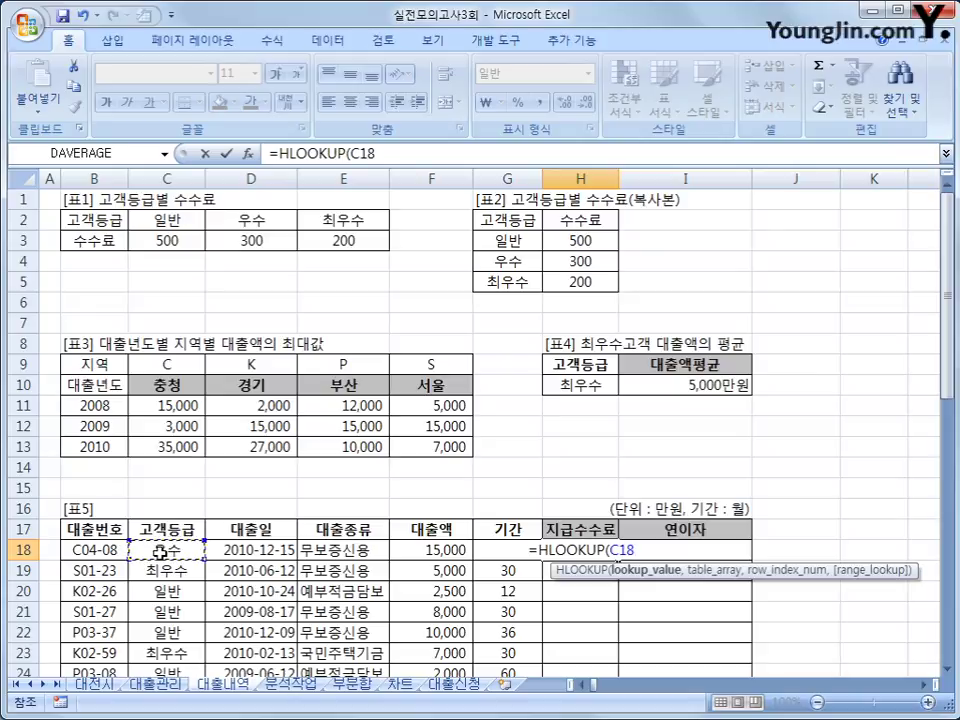
pyautogui.write(',')
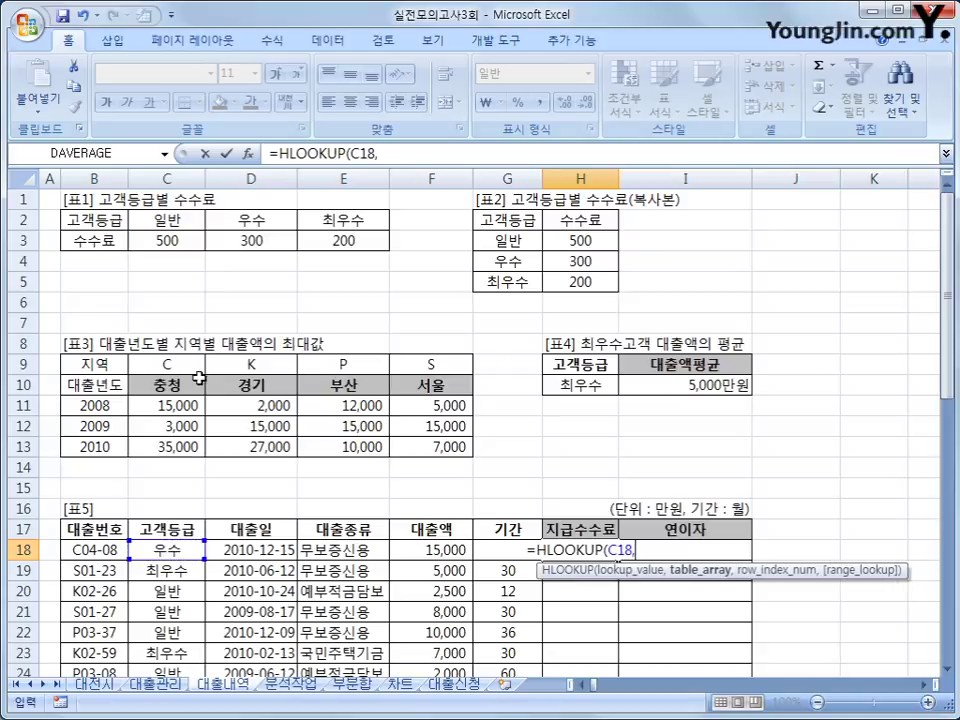
# Complete the HLOOKUP in H18 with the absolute table range $C$2:$E$3, row index 2 and exact match 0
pyautogui.moveTo(175, 222); pyautogui.dragTo(315, 242)
pyautogui.press('F4')
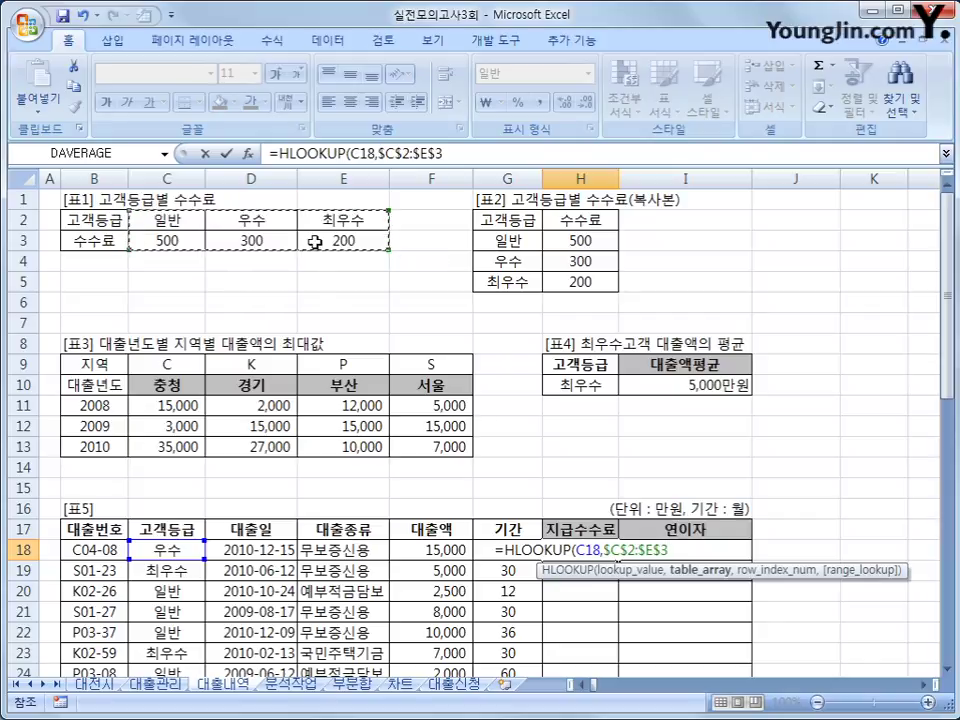
pyautogui.write(',')
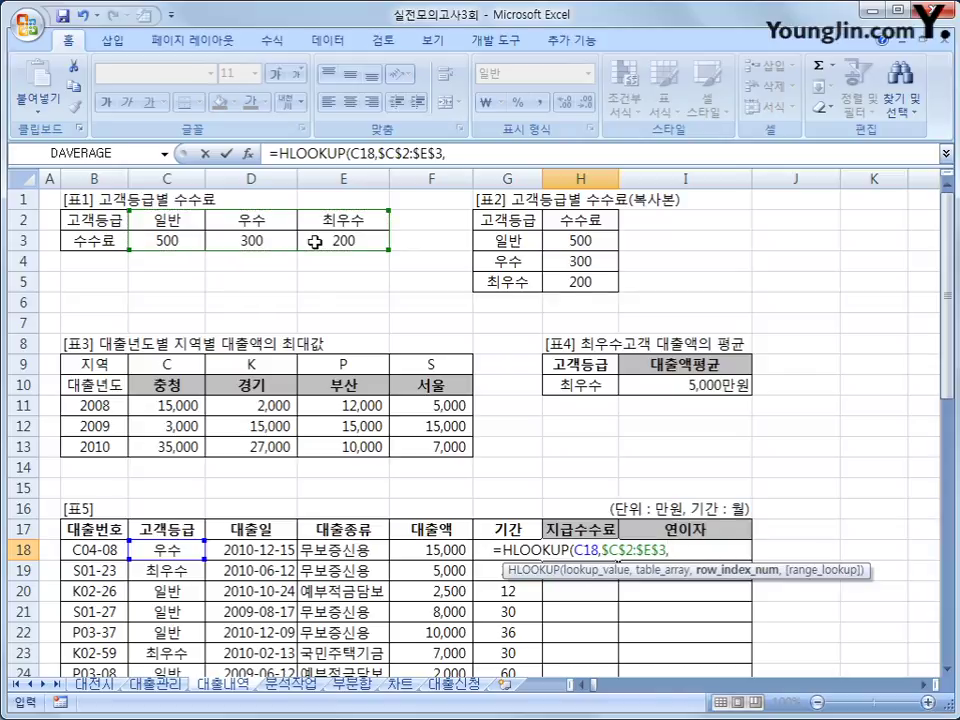
pyautogui.write('2')
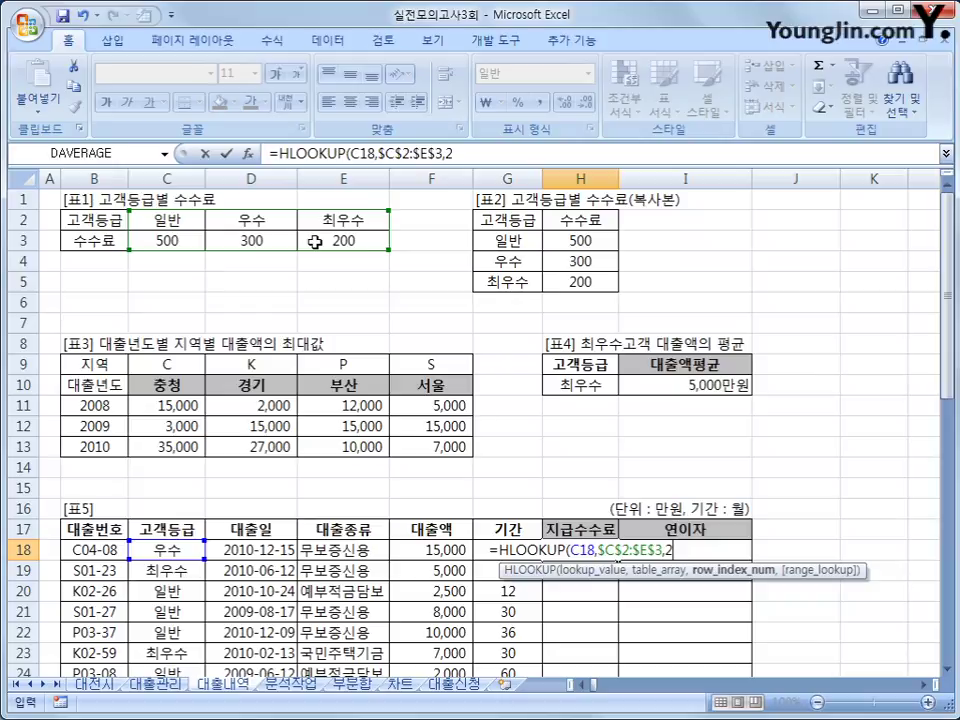
pyautogui.write(',0')
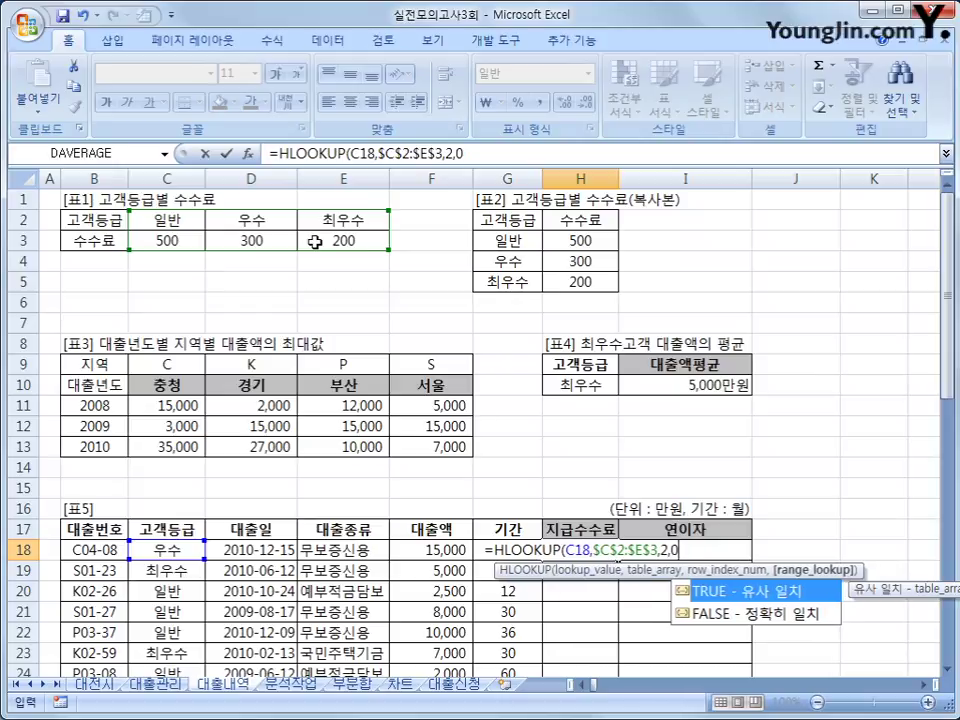
pyautogui.write(')')
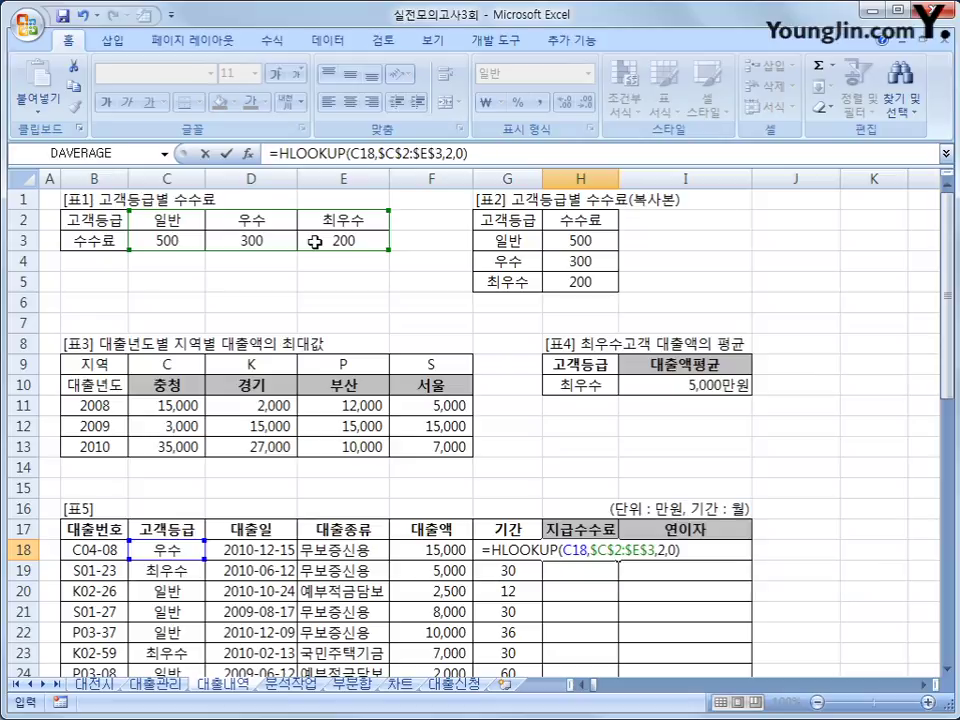
pyautogui.press('Return')
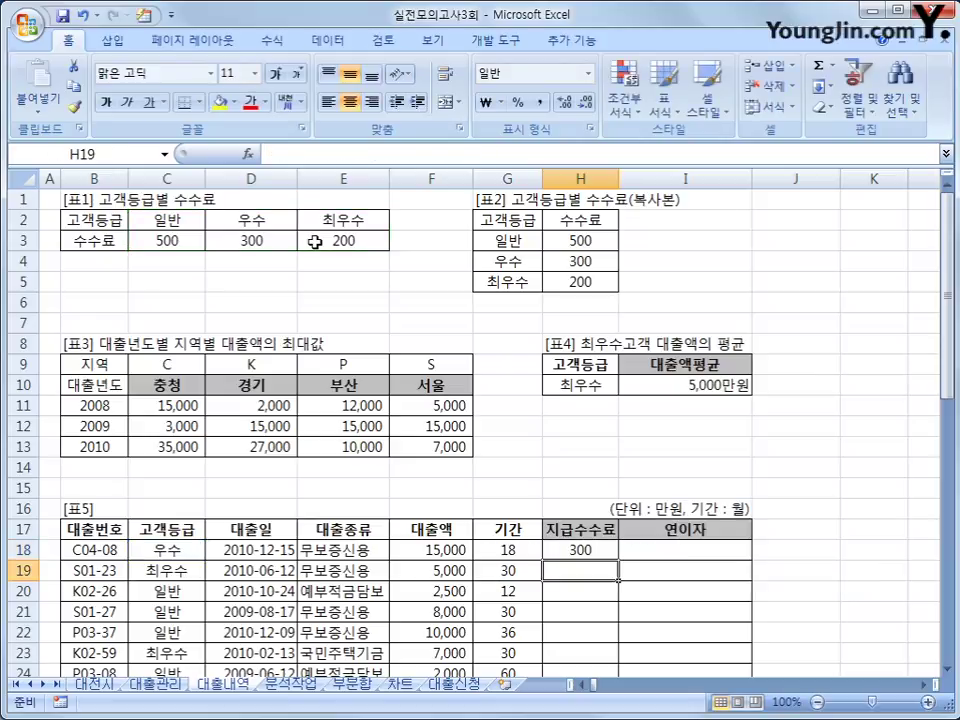
# Extend the HLOOKUP formula in H18 with +IF(G18>=30,50) to add 50 for periods of 30 or more
pyautogui.click(583, 548)
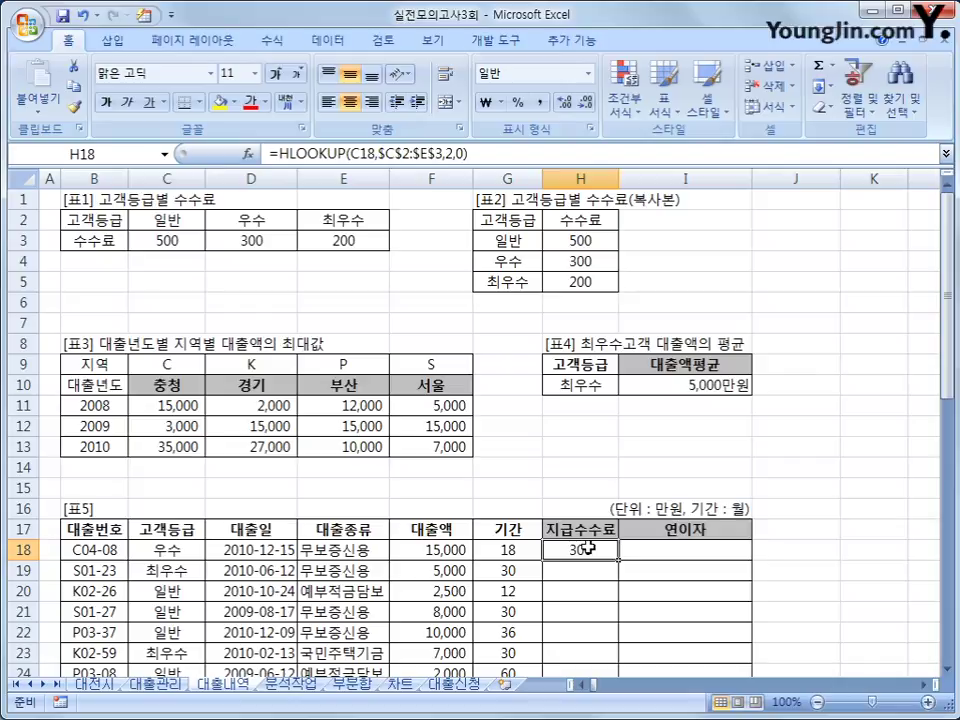
pyautogui.click(489, 152)
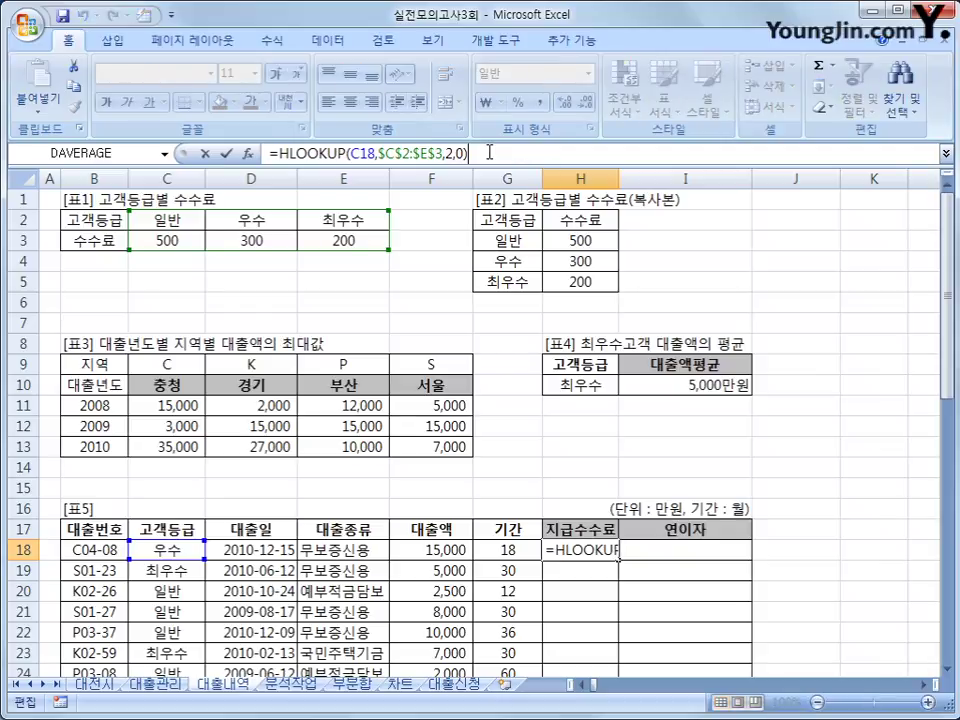
pyautogui.write('+if(')
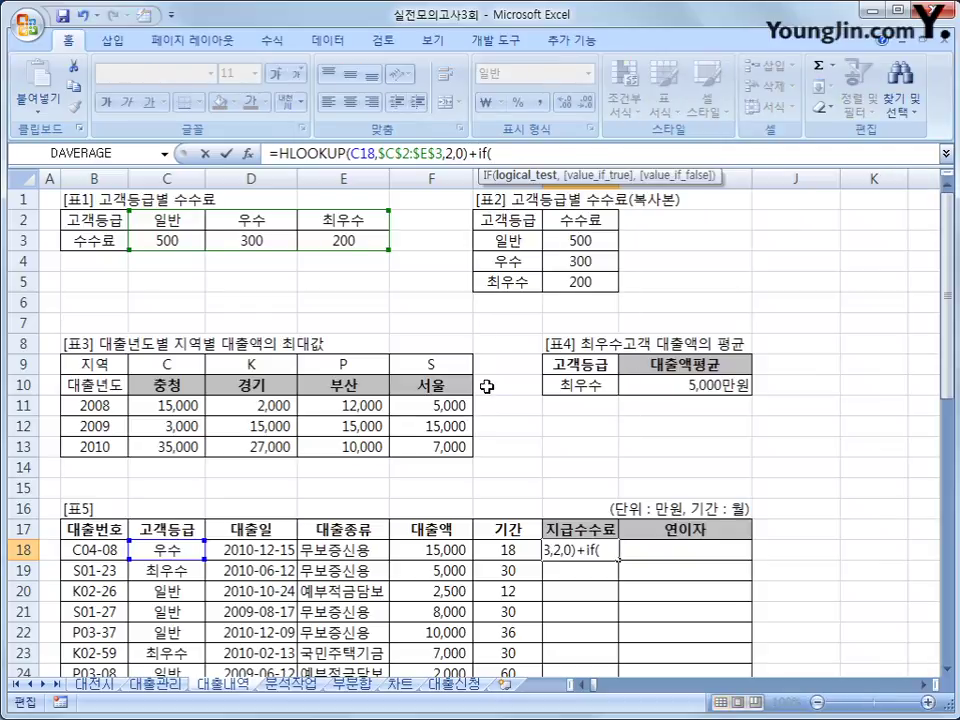
pyautogui.click(508, 550)
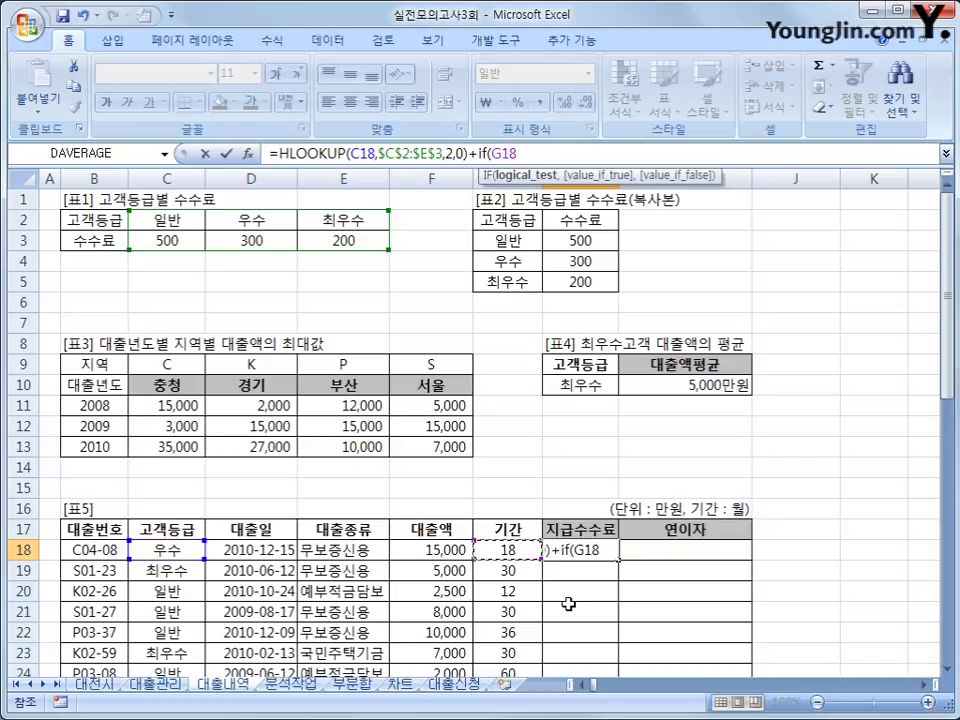
pyautogui.write('>=')
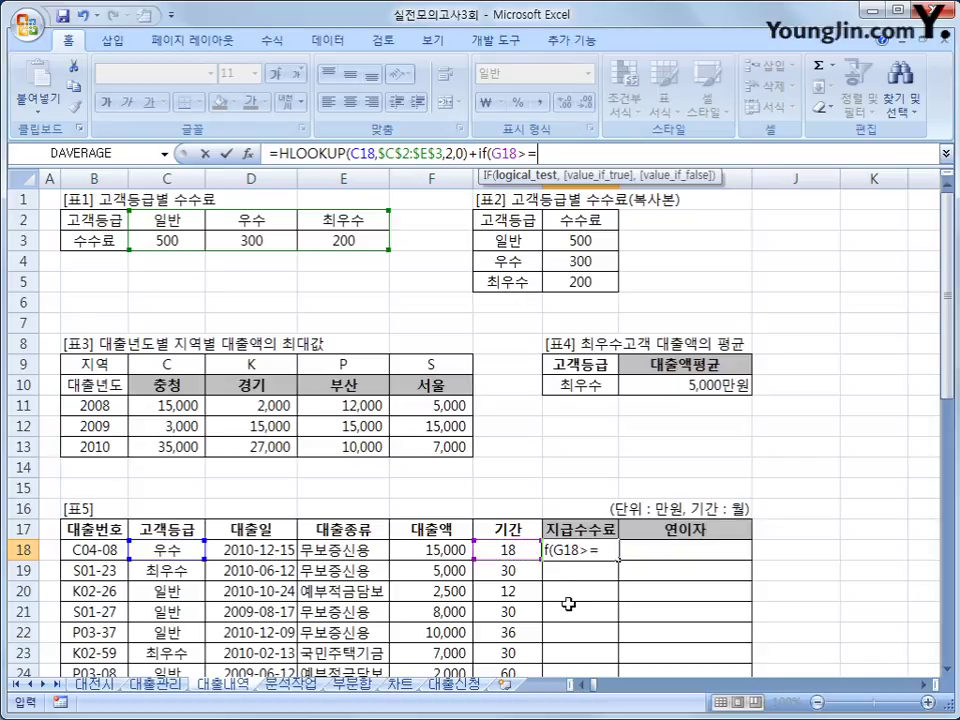
pyautogui.write('30,')
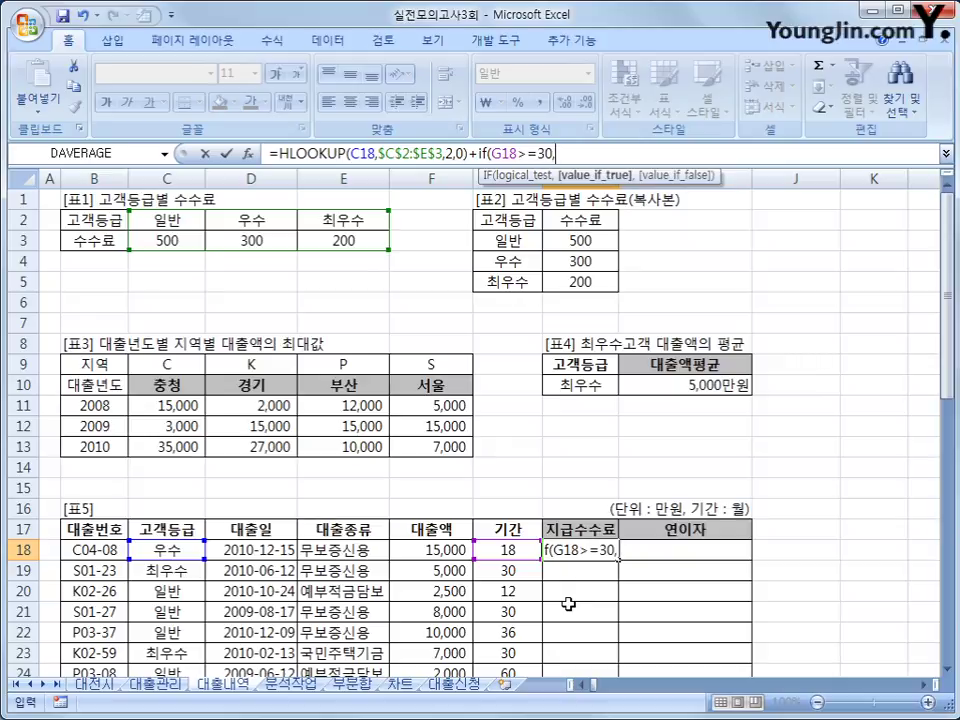
pyautogui.write('50')
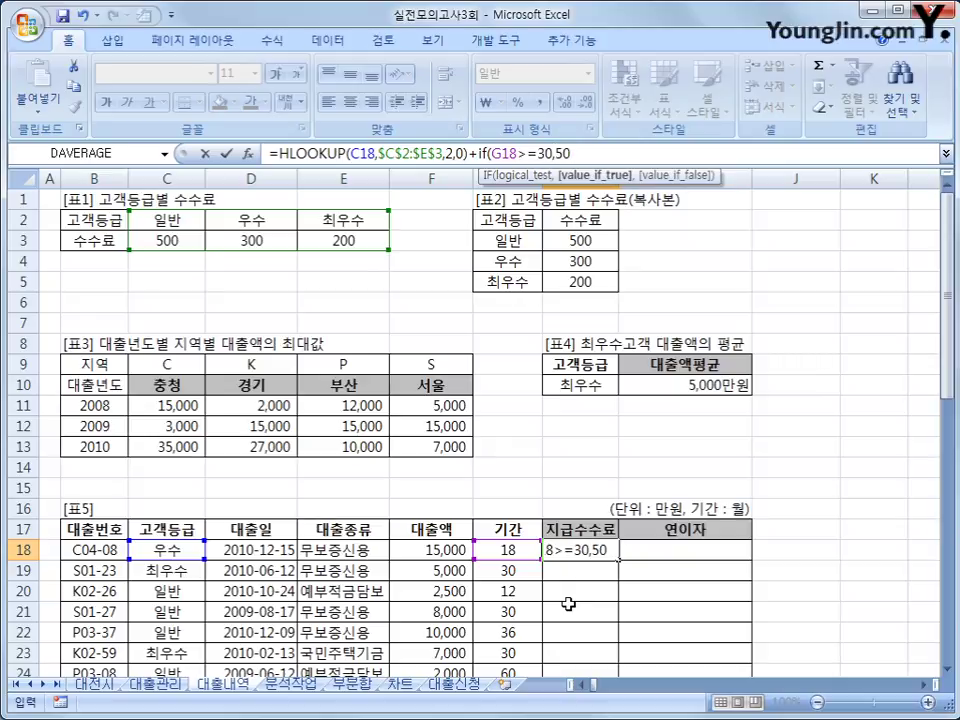
pyautogui.write(')')
pyautogui.press('Return')
pyautogui.press('Up')
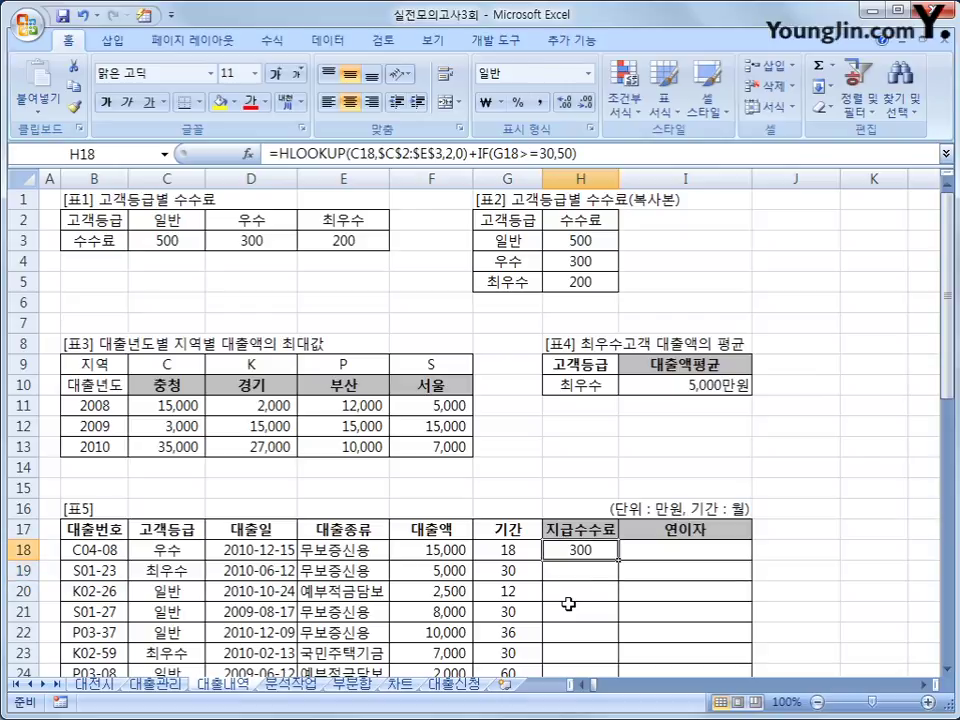
# Fill the H18 formula down the 지급수수료 column to H44 and review the resulting fees
pyautogui.press('Left')
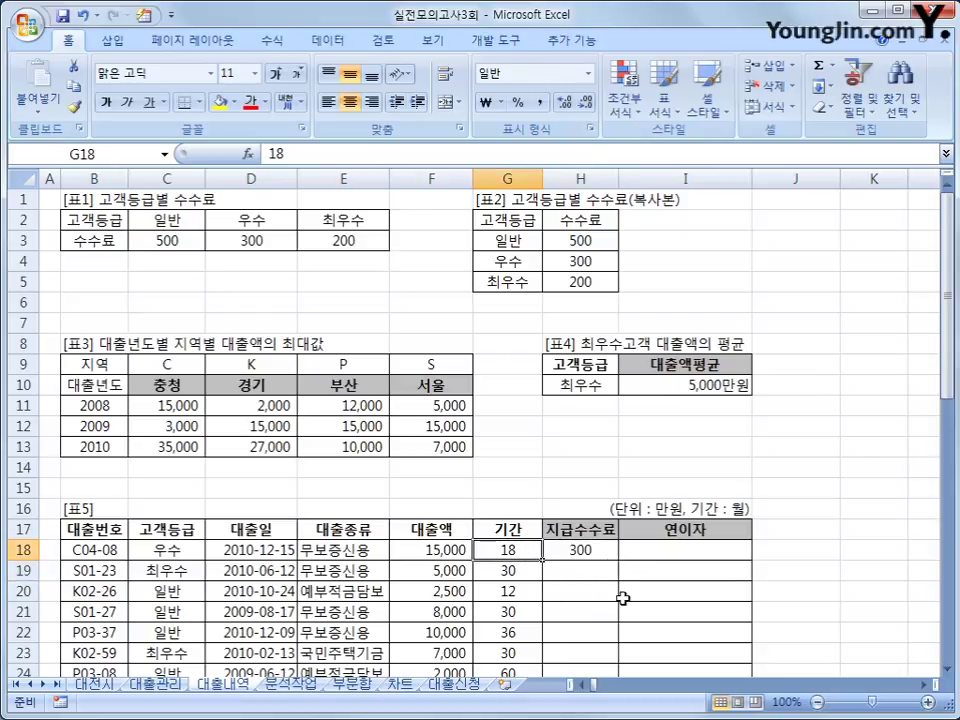
pyautogui.click(599, 552)
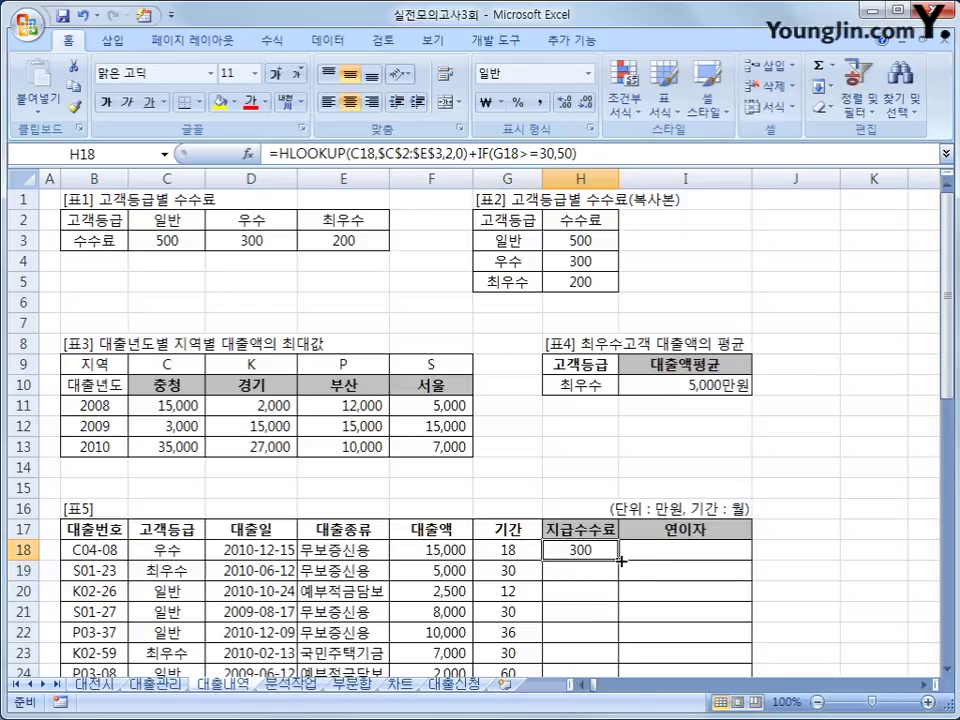
pyautogui.doubleClick(620, 562)
pyautogui.scroll(-4, 612, 568)
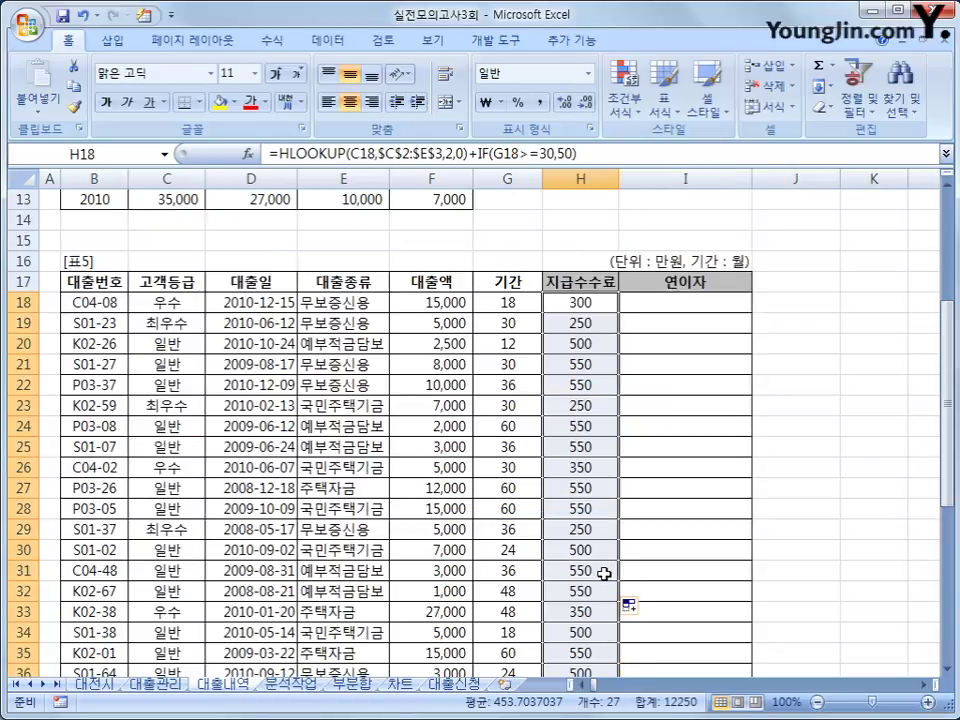
pyautogui.click(575, 325)
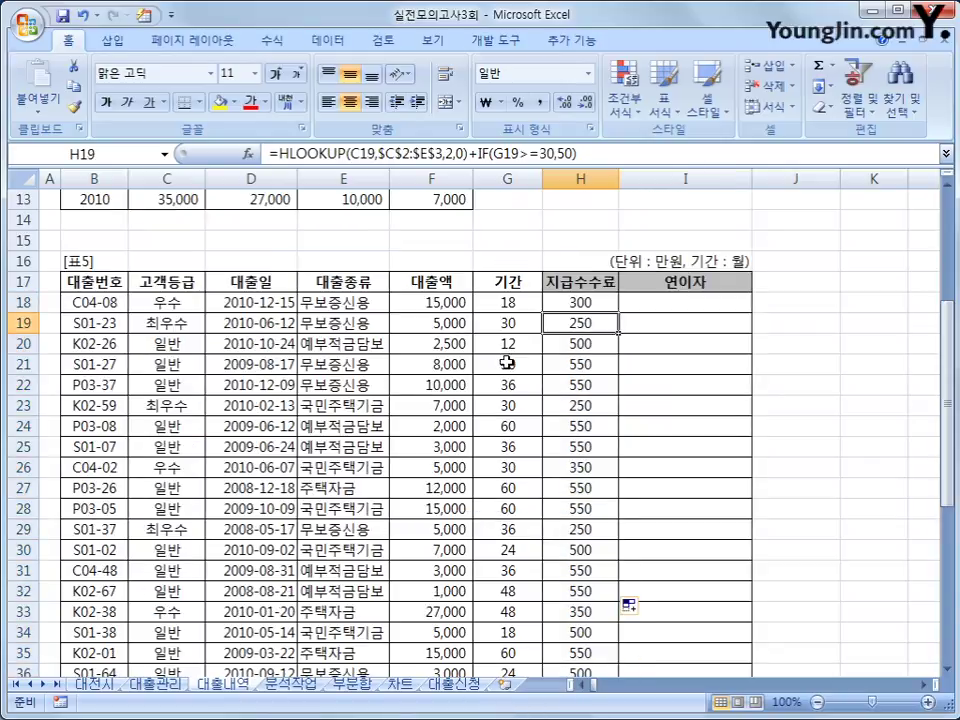
pyautogui.scroll(2, 382, 304)
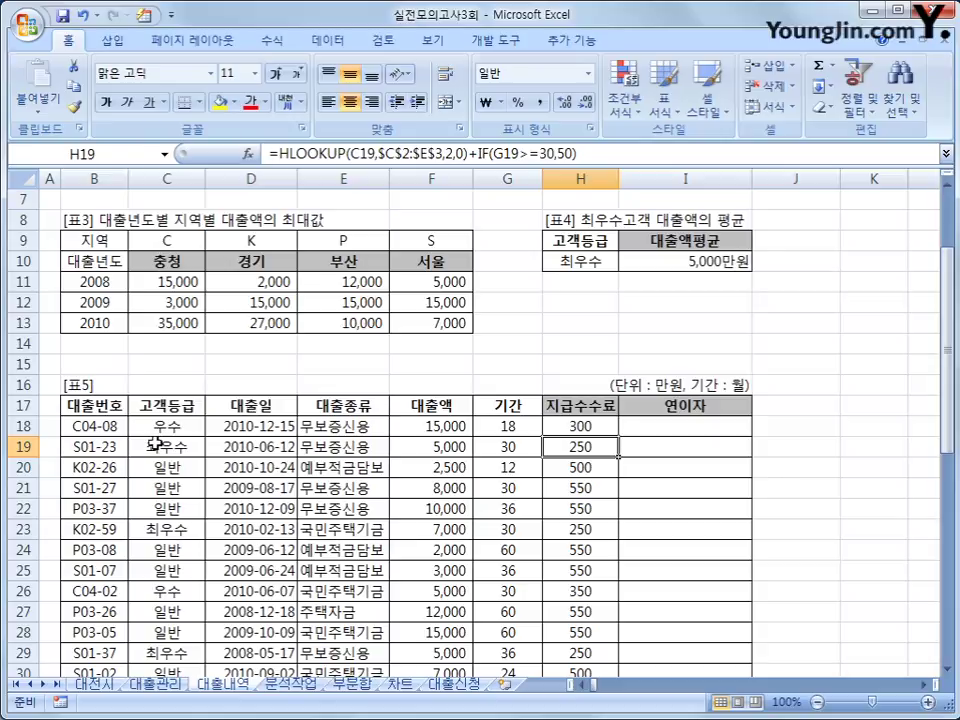
pyautogui.scroll(2, 117, 332)
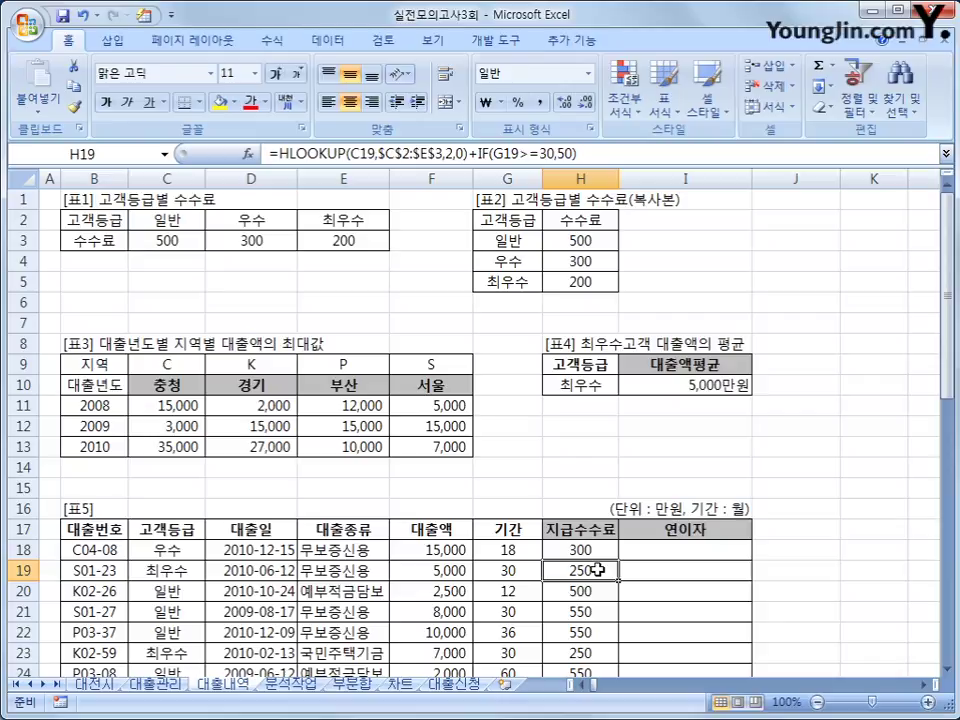
pyautogui.scroll(-7, 592, 615)
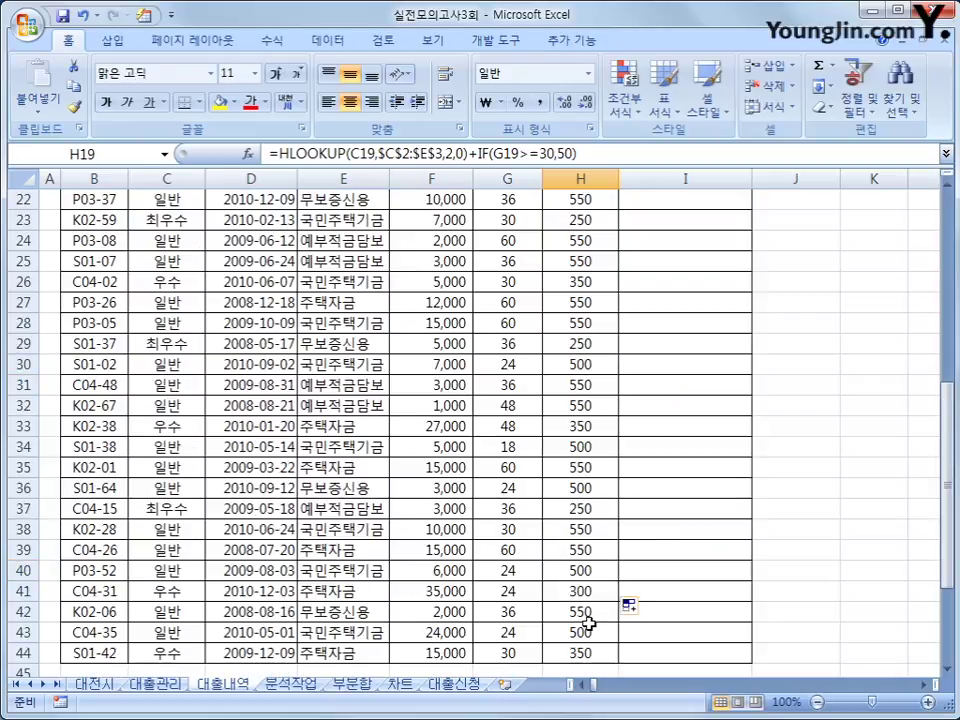
pyautogui.scroll(6, 588, 612)
pyautogui.click(574, 486)
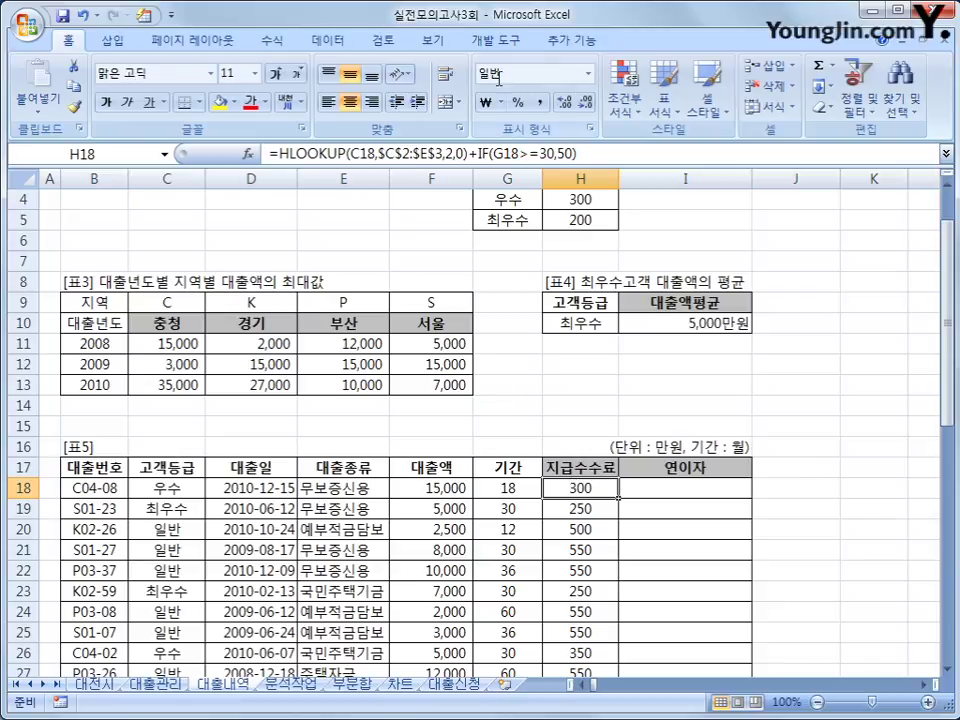
# Switch to the Visual Basic editor and insert a new module in the workbook's project
pyautogui.click(501, 45)
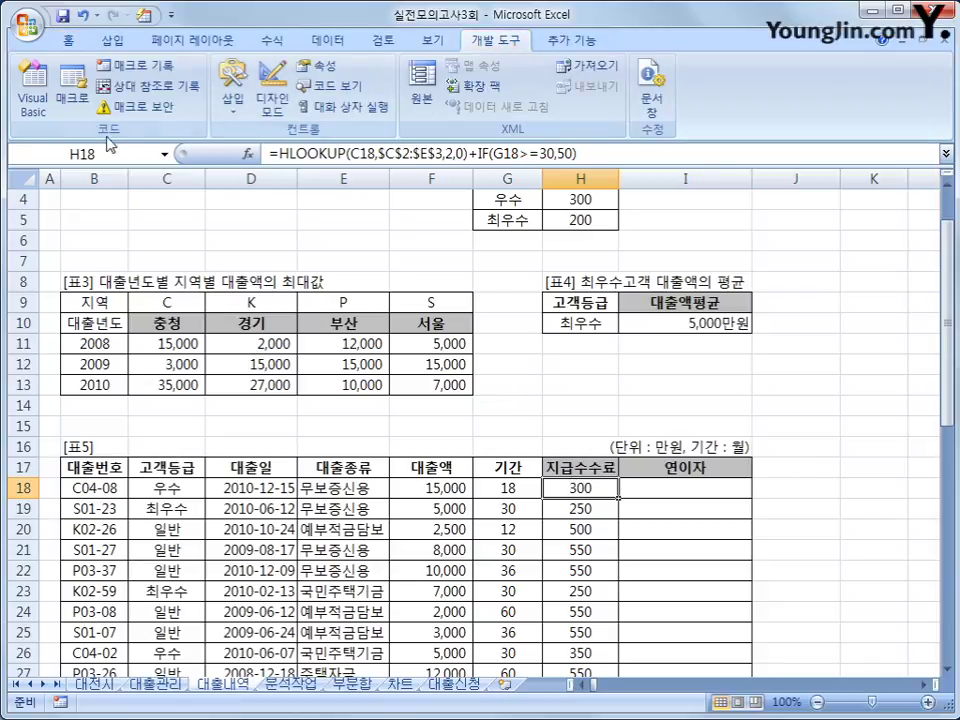
pyautogui.click(33, 105)
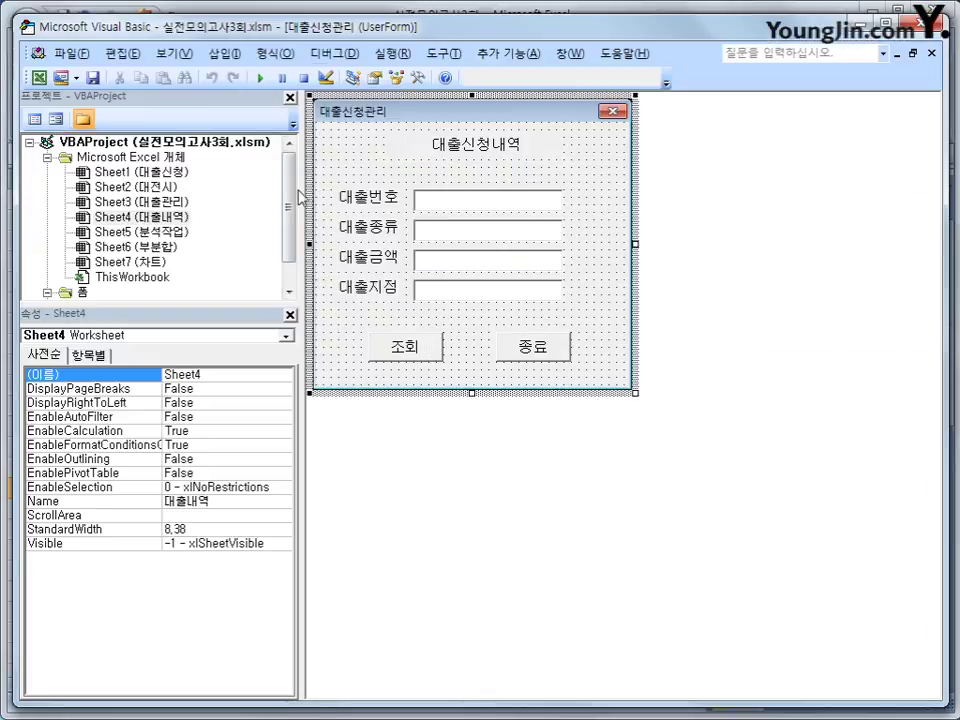
pyautogui.click(235, 55)
pyautogui.click(218, 120)
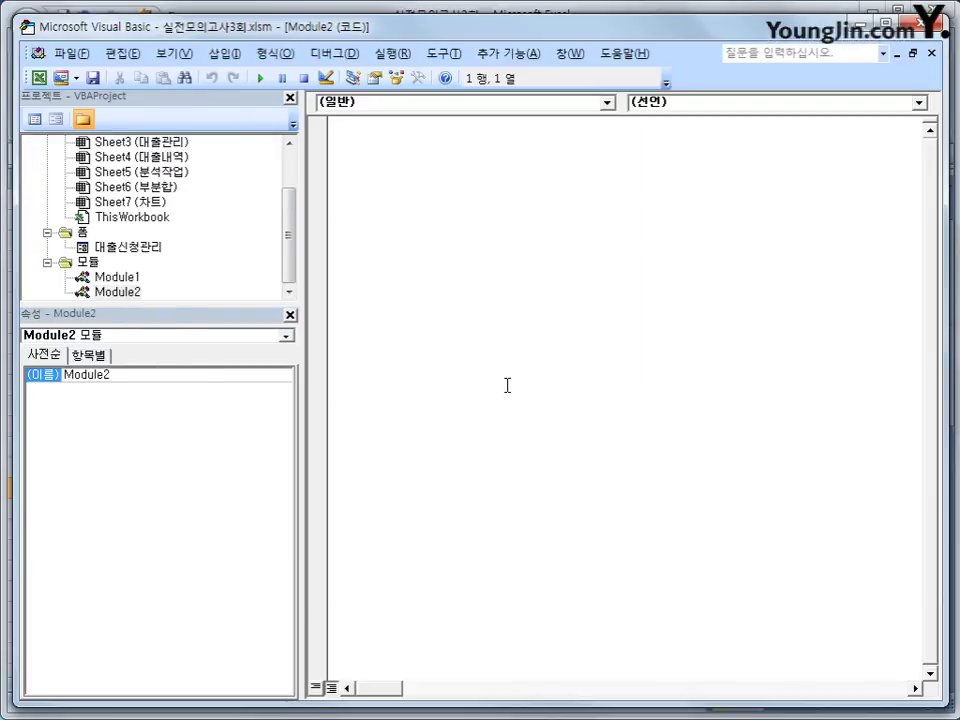
# Declare the public function fn연이자 with the arguments 대출액 and 기간 in the new module
pyautogui.write('pu')
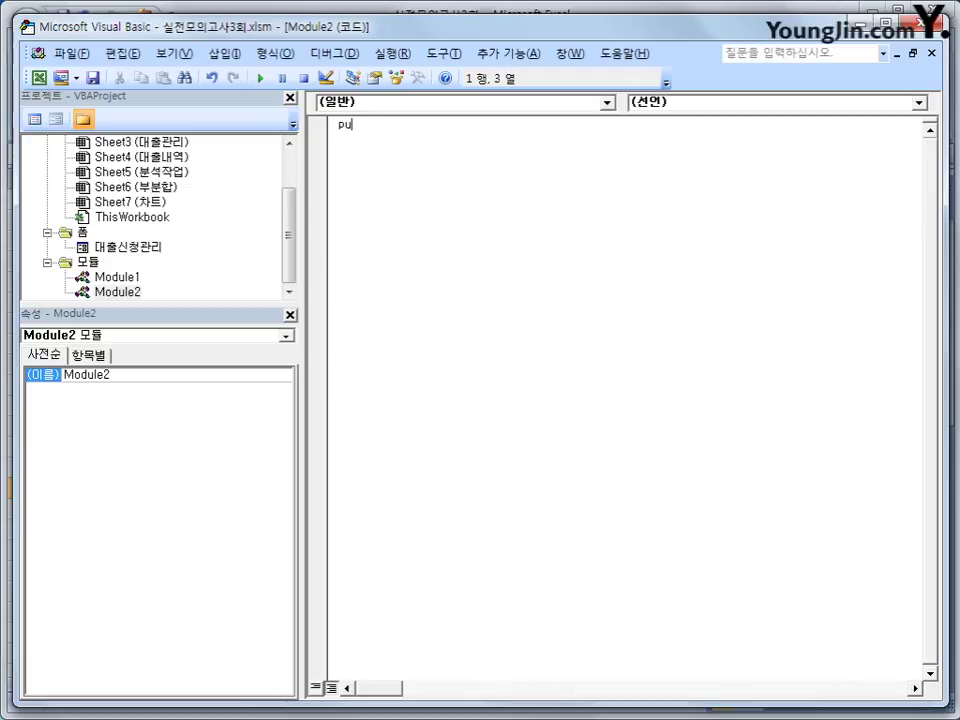
pyautogui.write('blic functuio')
pyautogui.press('BackSpace')
pyautogui.press('BackSpace')
pyautogui.press('BackSpace')
pyautogui.press('BackSpace')
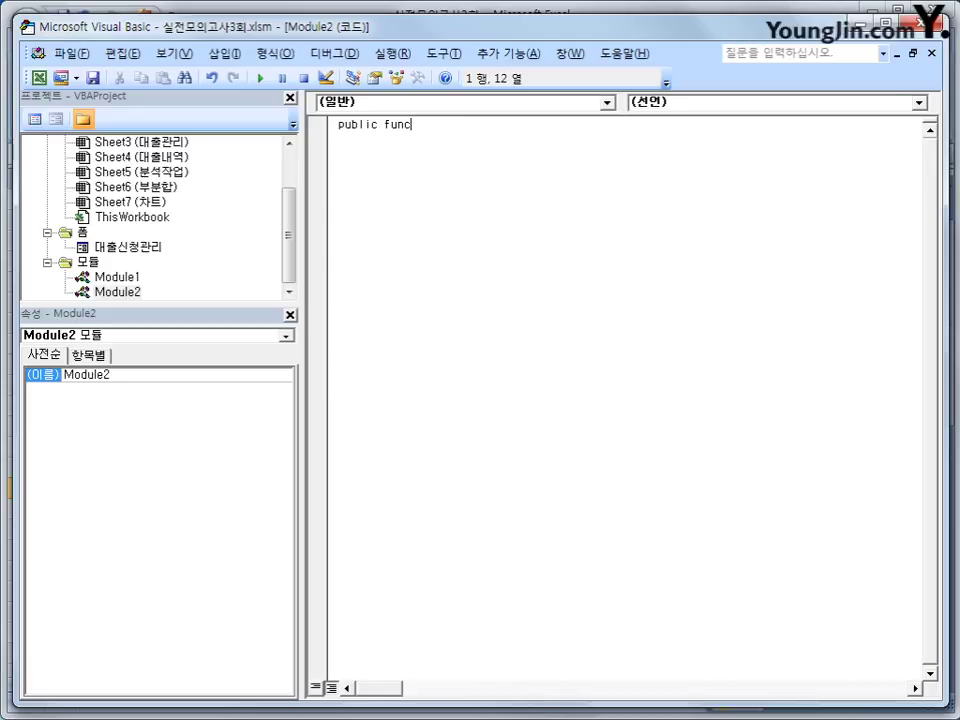
pyautogui.write('ction ')
pyautogui.write('fn')
pyautogui.write('연이자(대')
pyautogui.write('출액, 기간')
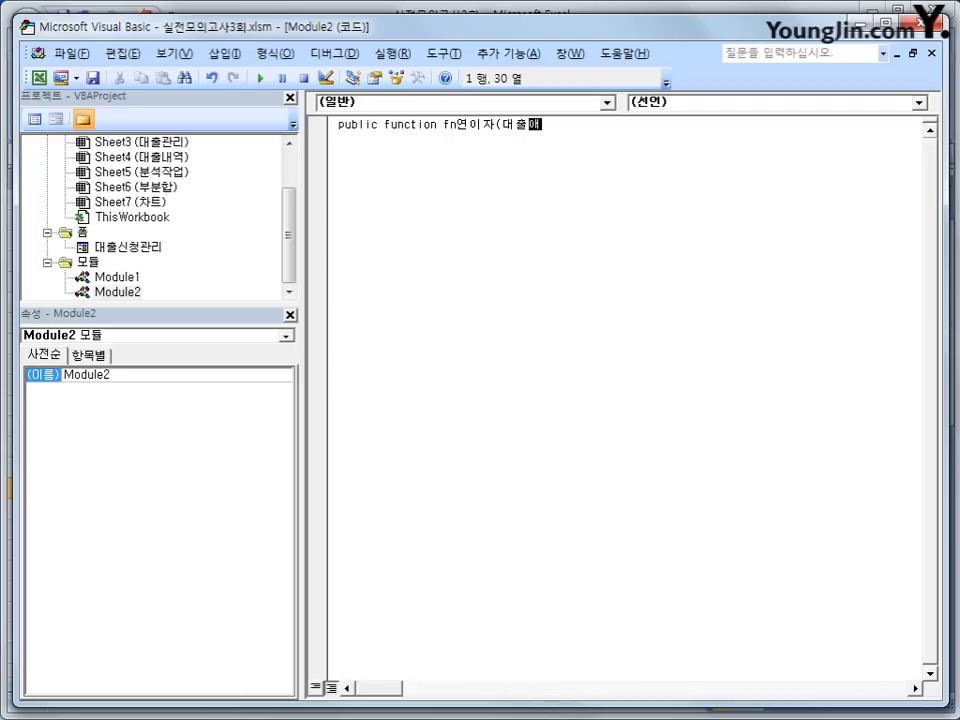
pyautogui.write(')')
pyautogui.press('Return')
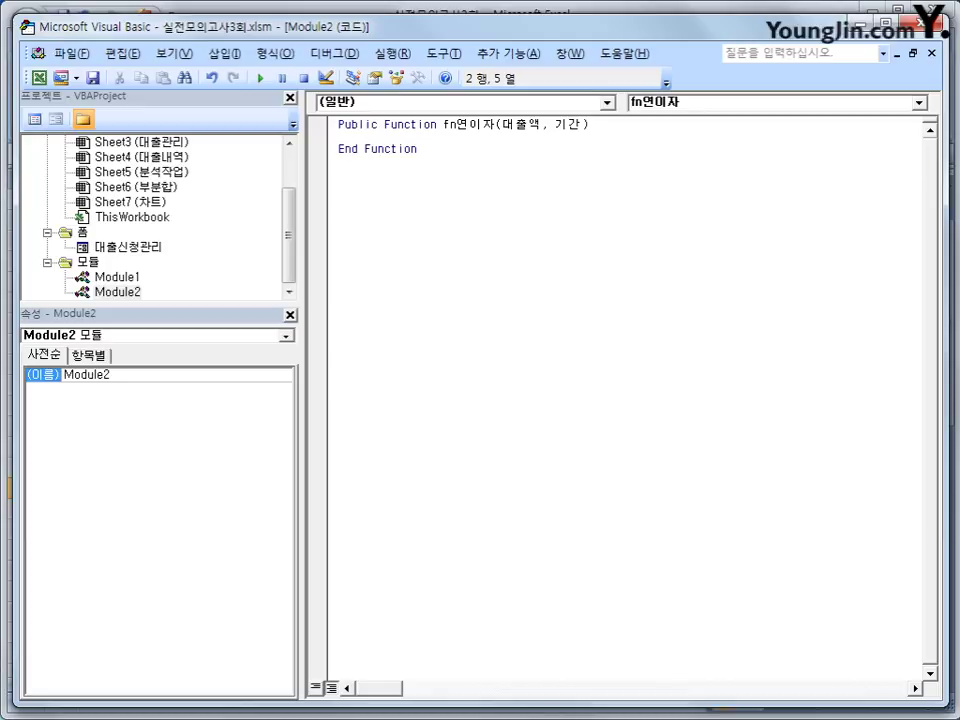
# Write the condition If 기간 >= 20 Then in fn연이자, returning 대출액 * 0.06
pyautogui.write('if 기간 >=20 then')
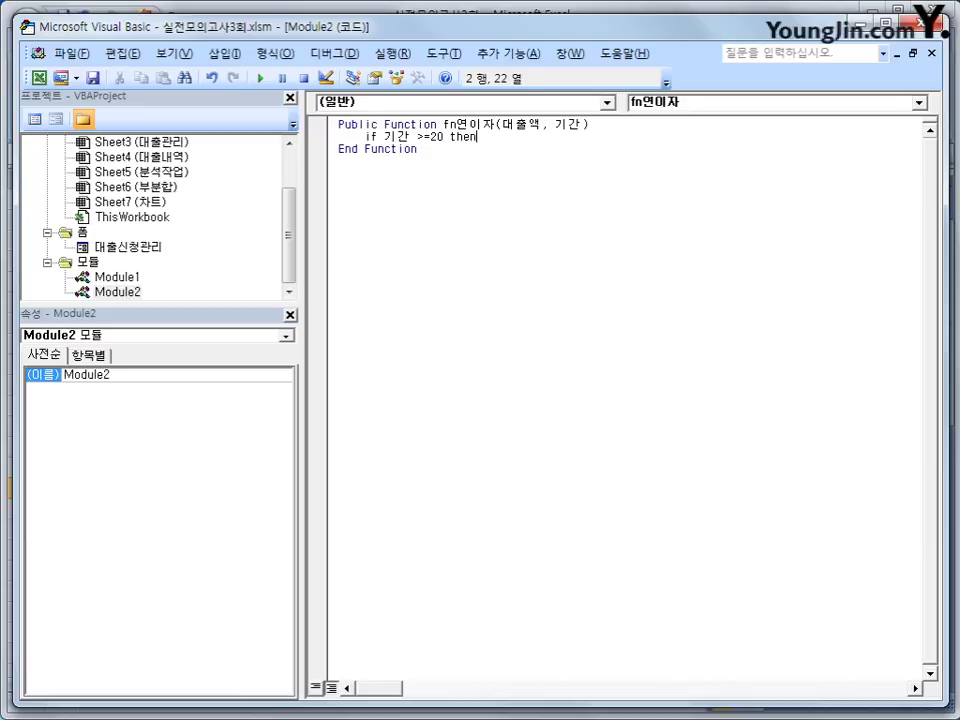
pyautogui.press('Return')
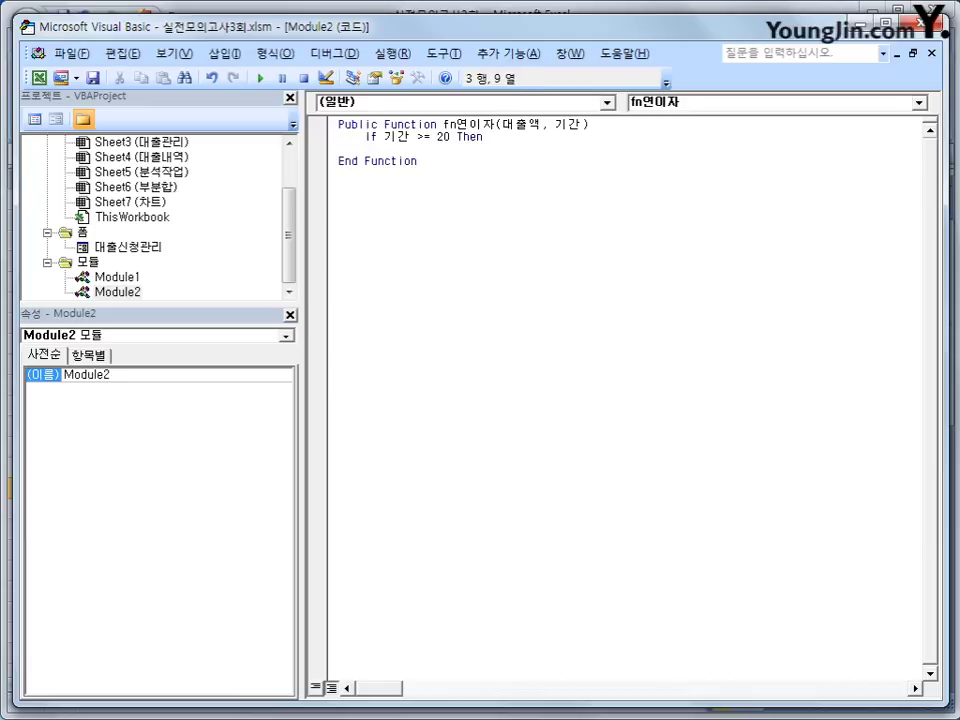
pyautogui.write('fn연이자 =대출액 ')
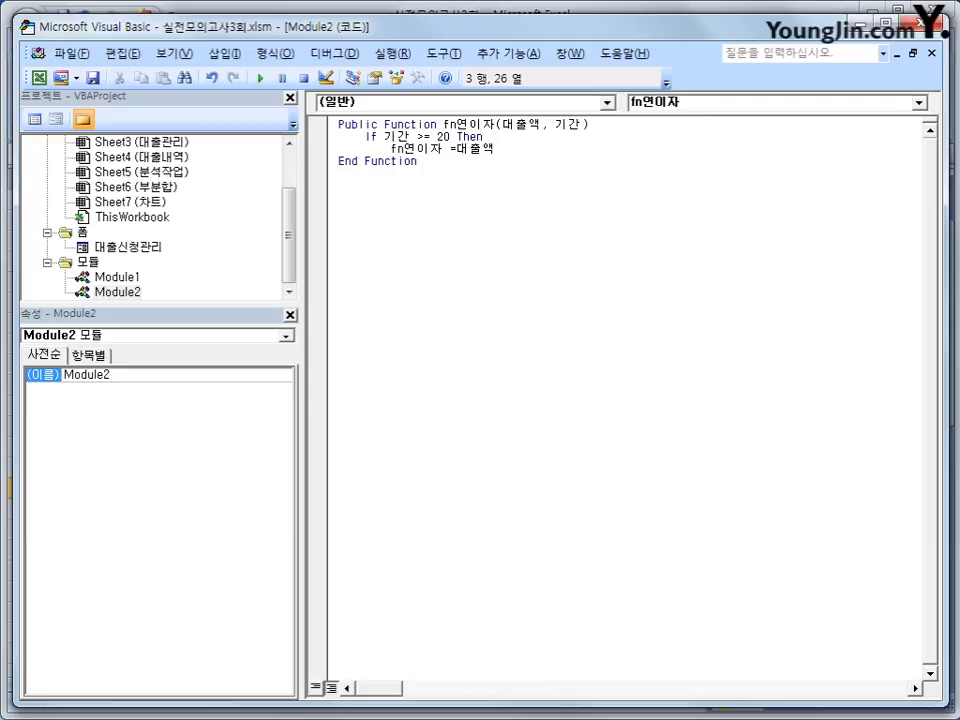
pyautogui.write('* 0.06')
pyautogui.press('Return')
pyautogui.press('BackSpace')
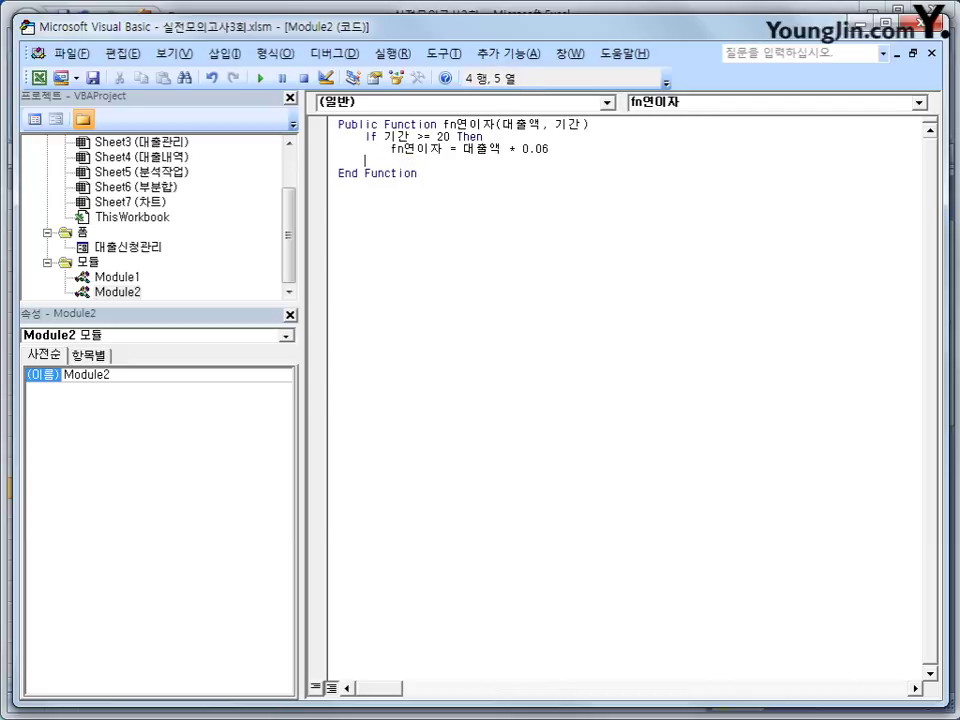
# Add an Else branch that sets fn연이자 to 대출액 * 0.07 and close the block with End If
pyautogui.write('else')
pyautogui.press('Return')
pyautogui.write('fn')
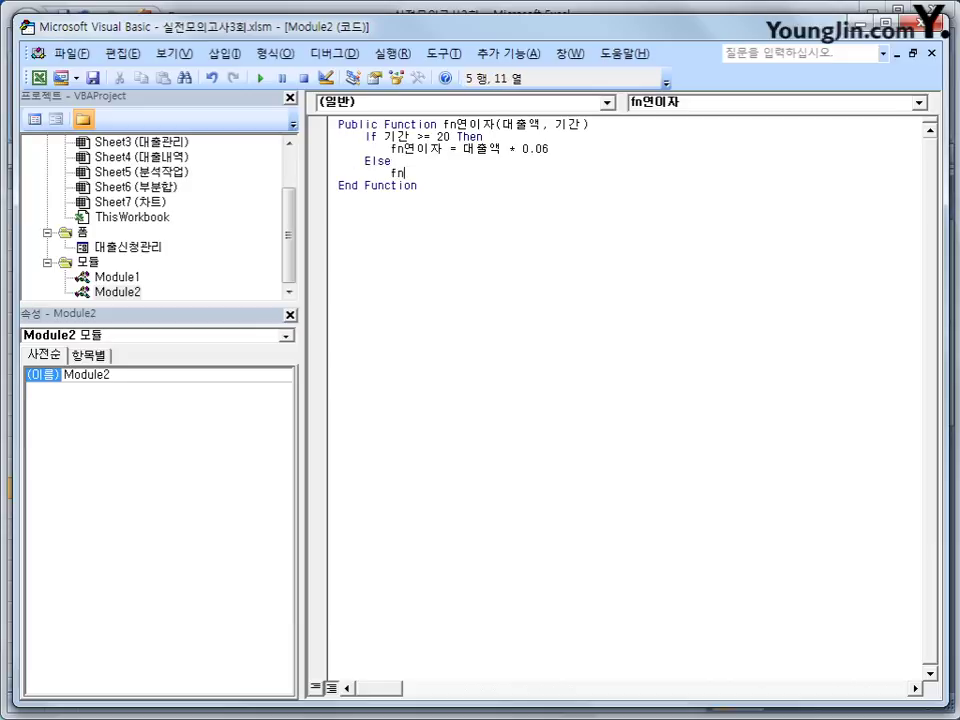
pyautogui.write('연이자 = 대출액 * 0')
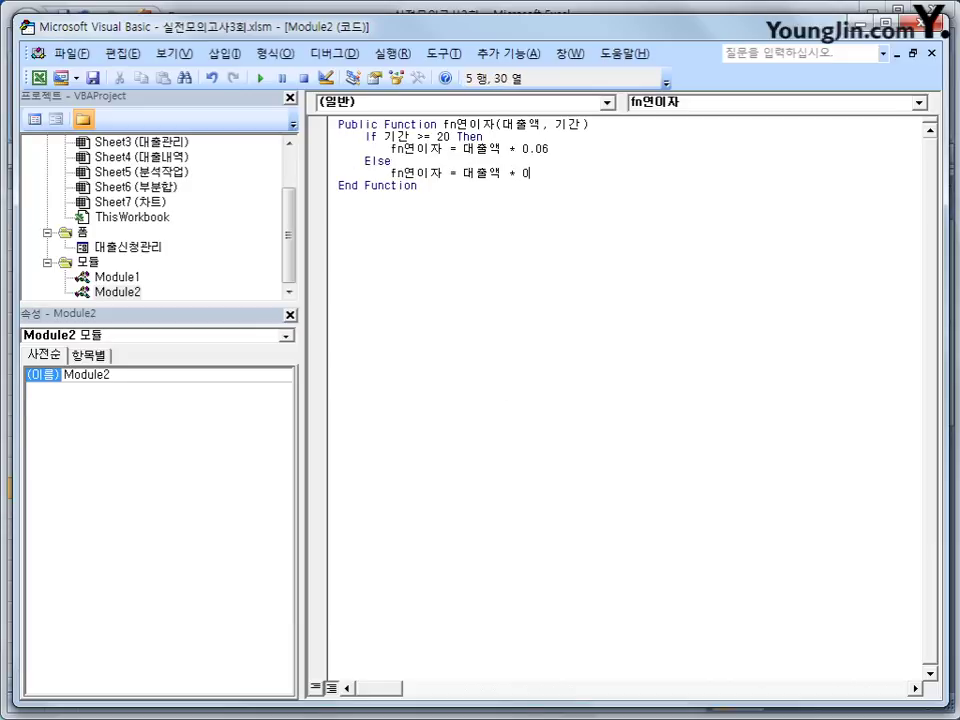
pyautogui.write('.07')
pyautogui.press('Return')
pyautogui.press('BackSpace')
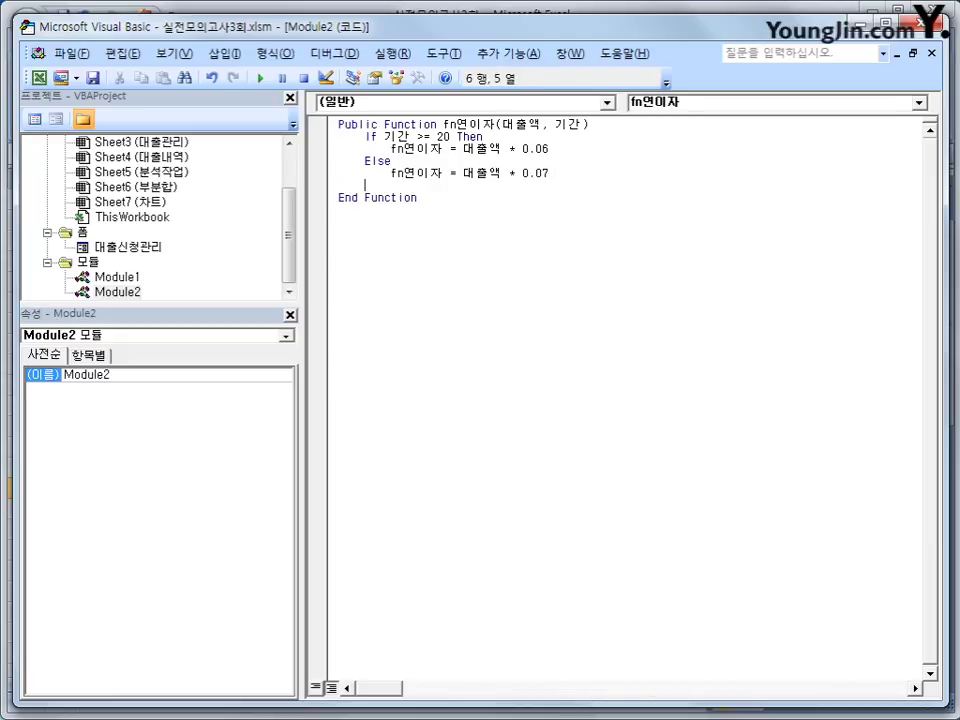
pyautogui.write('en ')
pyautogui.write(' if')
pyautogui.press('Return')
# Insert a blank line between the fn연이자 declaration and its If block
pyautogui.click(365, 148)
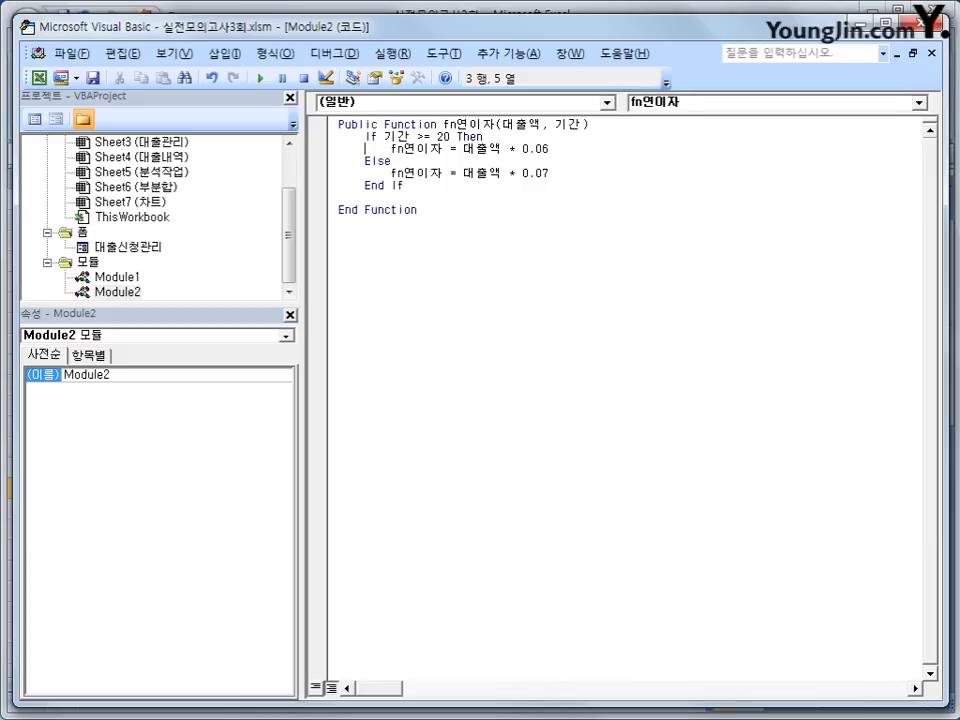
pyautogui.press('Up')
pyautogui.press('Return')
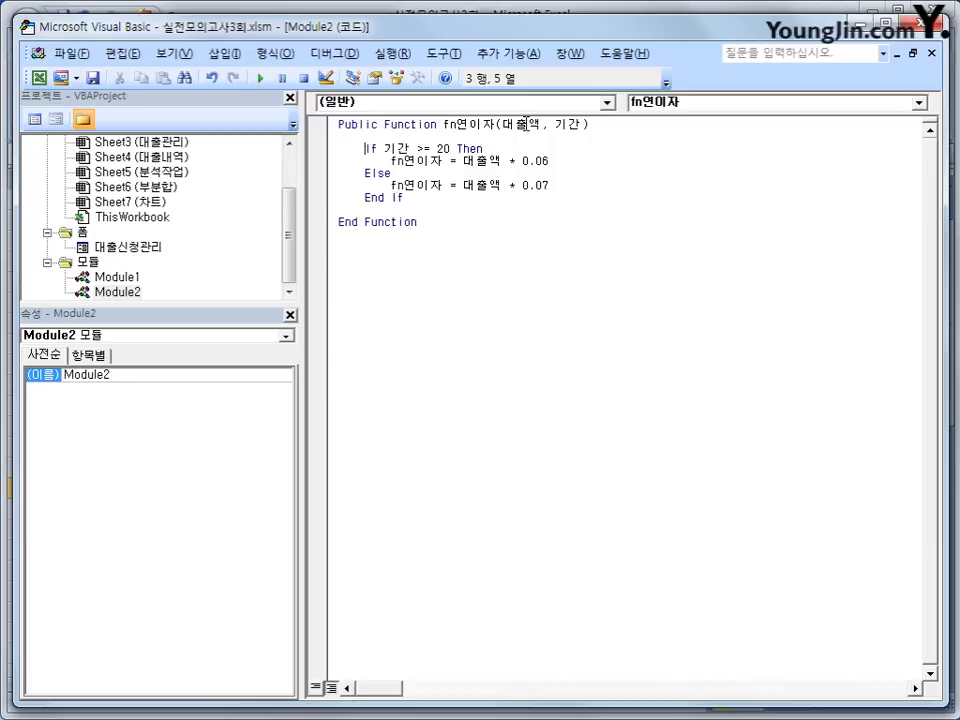
pyautogui.click(558, 161)
pyautogui.click(555, 190)
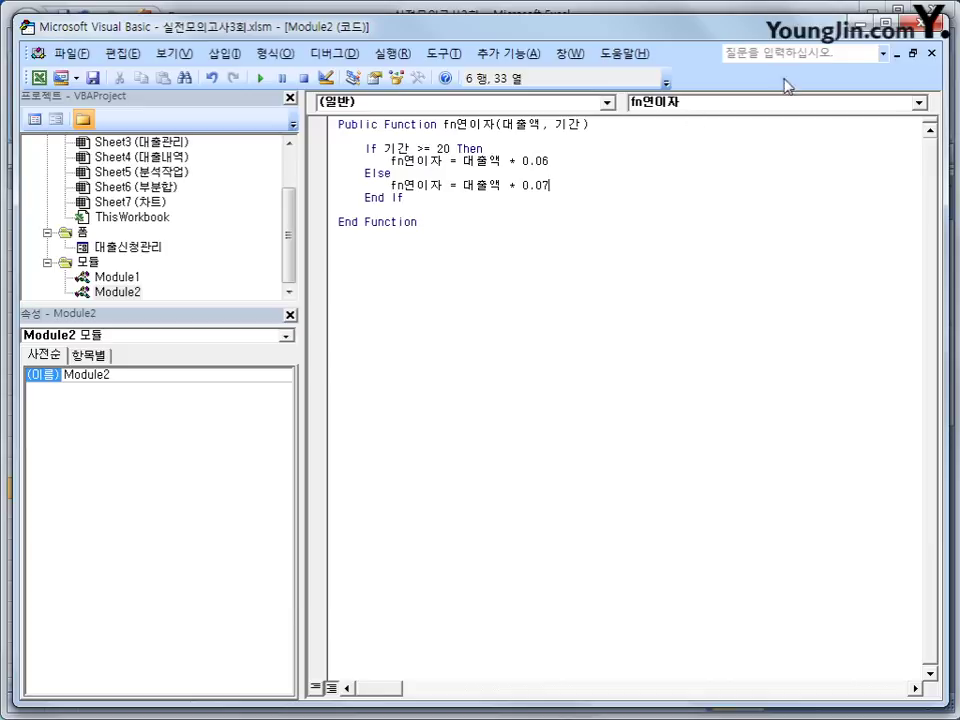
# Return to the worksheet from the VBA editor and insert the user-defined function fn연이자 in cell I18
pyautogui.click(940, 14)
pyautogui.click(668, 492)
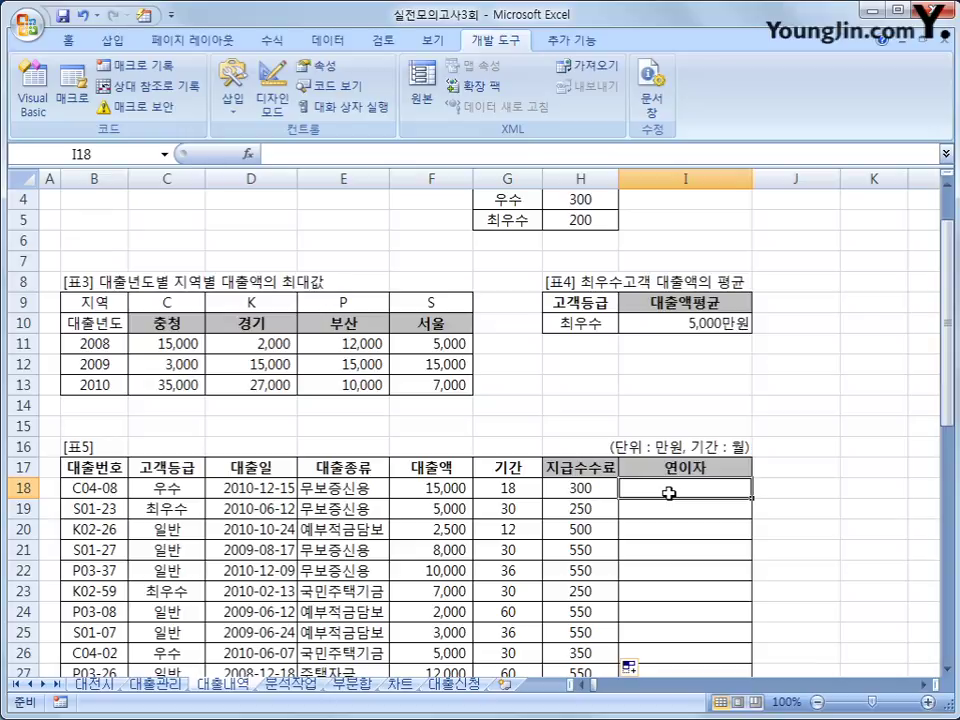
pyautogui.click(246, 154)
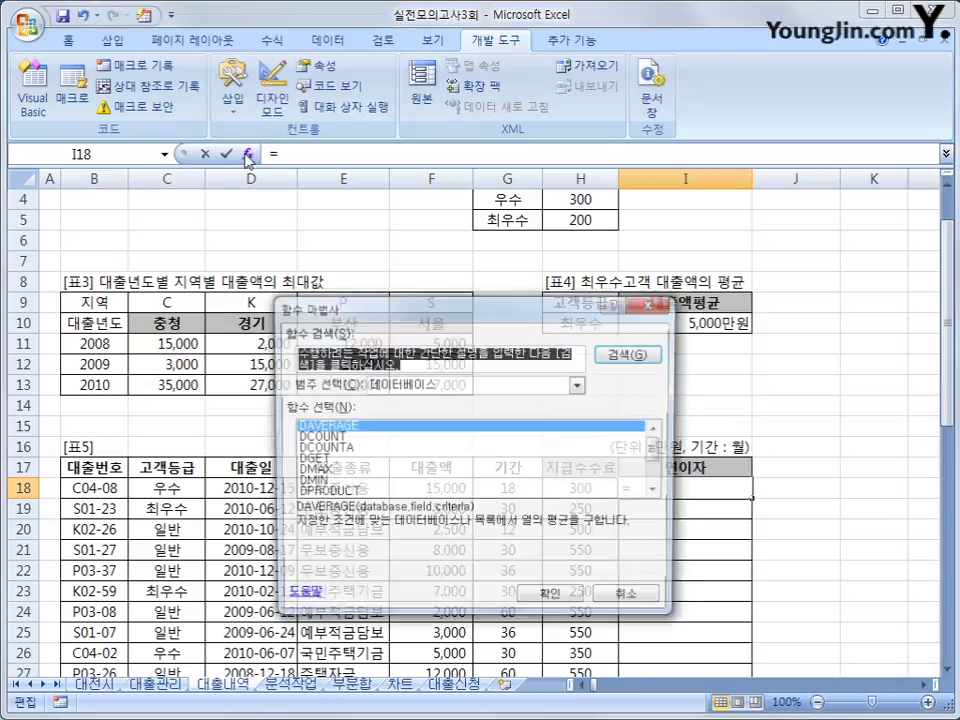
pyautogui.click(420, 386)
pyautogui.click(422, 524)
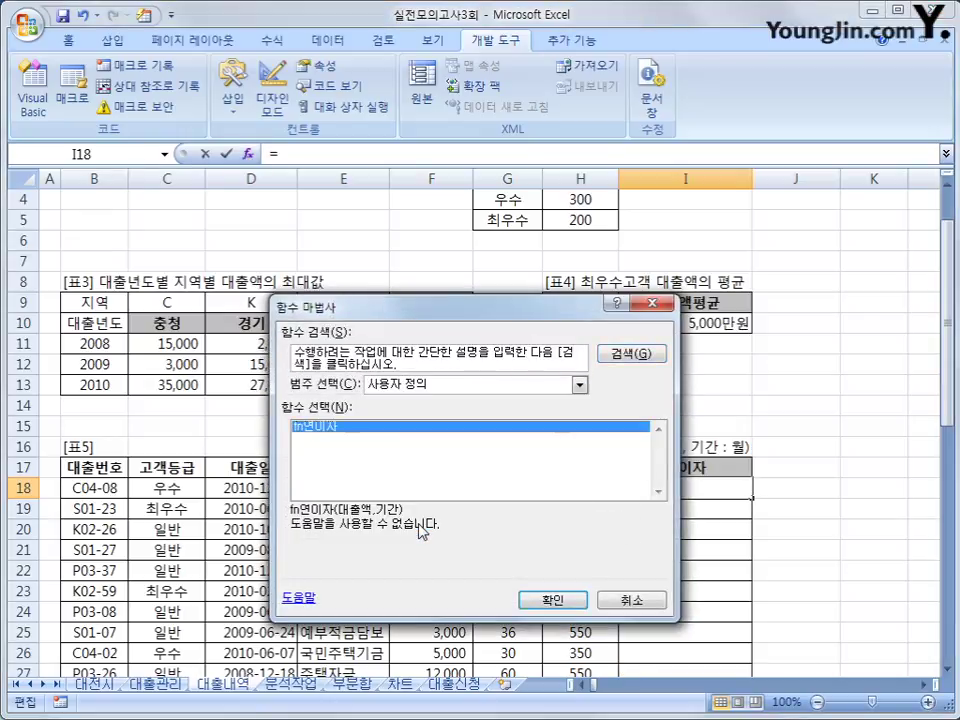
pyautogui.moveTo(307, 308); pyautogui.dragTo(383, 110)
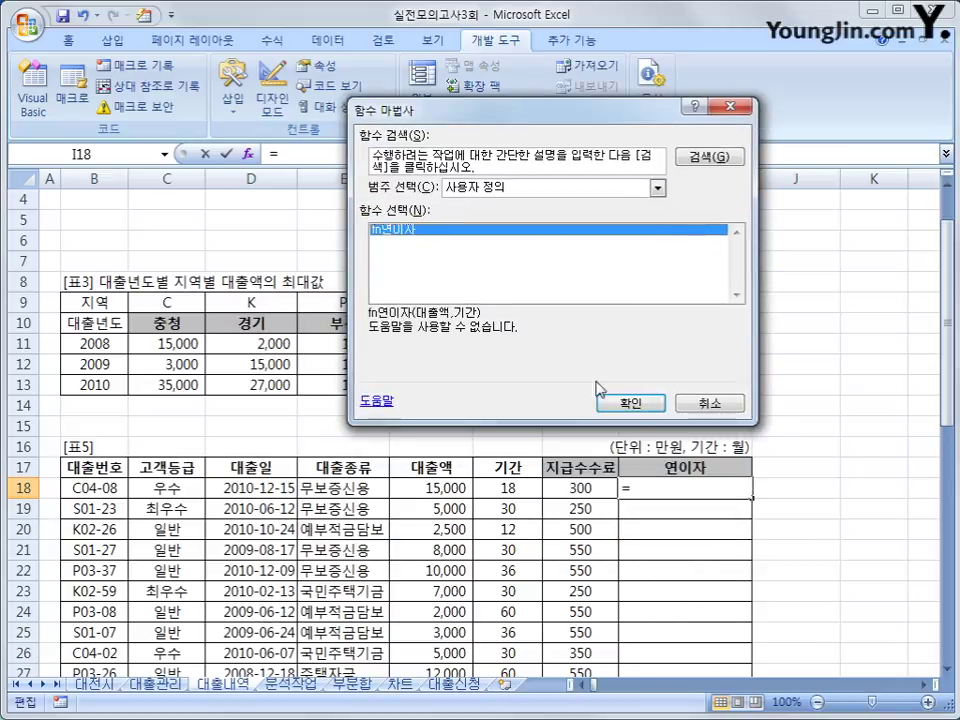
pyautogui.click(638, 410)
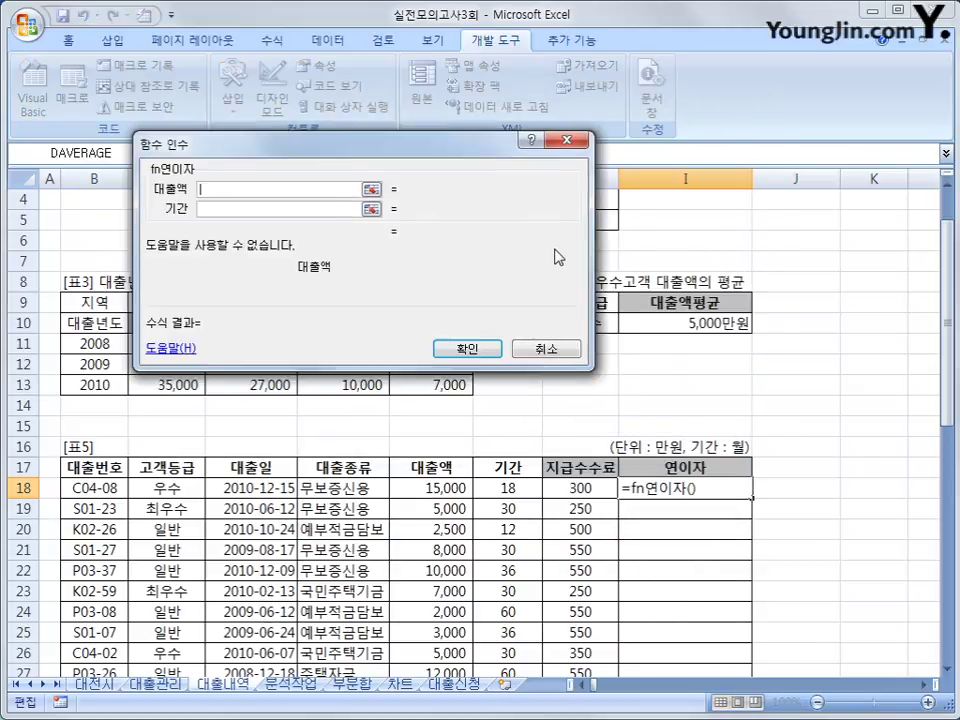
# Set the fn연이자 arguments to F18 for 대출액 and G18 for 기간, and confirm the formula
pyautogui.click(414, 489)
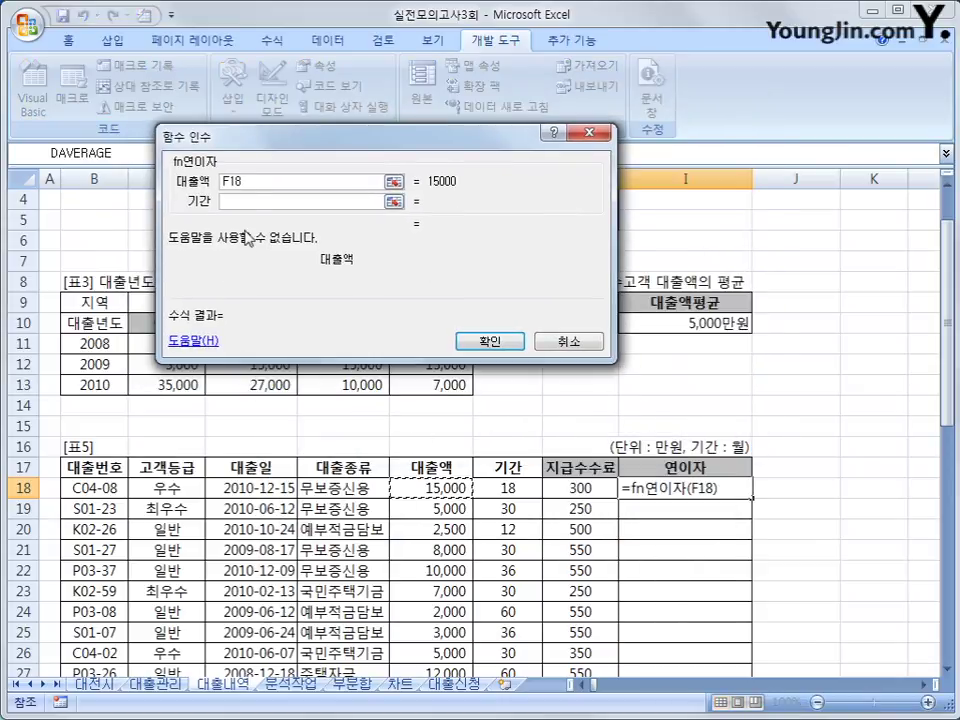
pyautogui.click(255, 200)
pyautogui.click(514, 487)
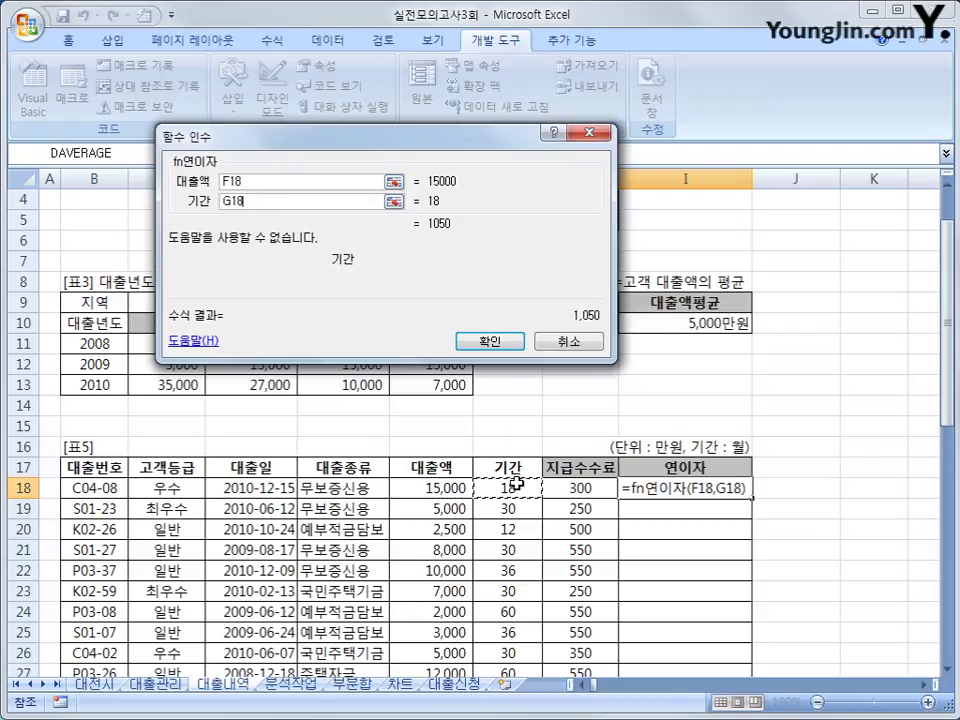
pyautogui.click(514, 340)
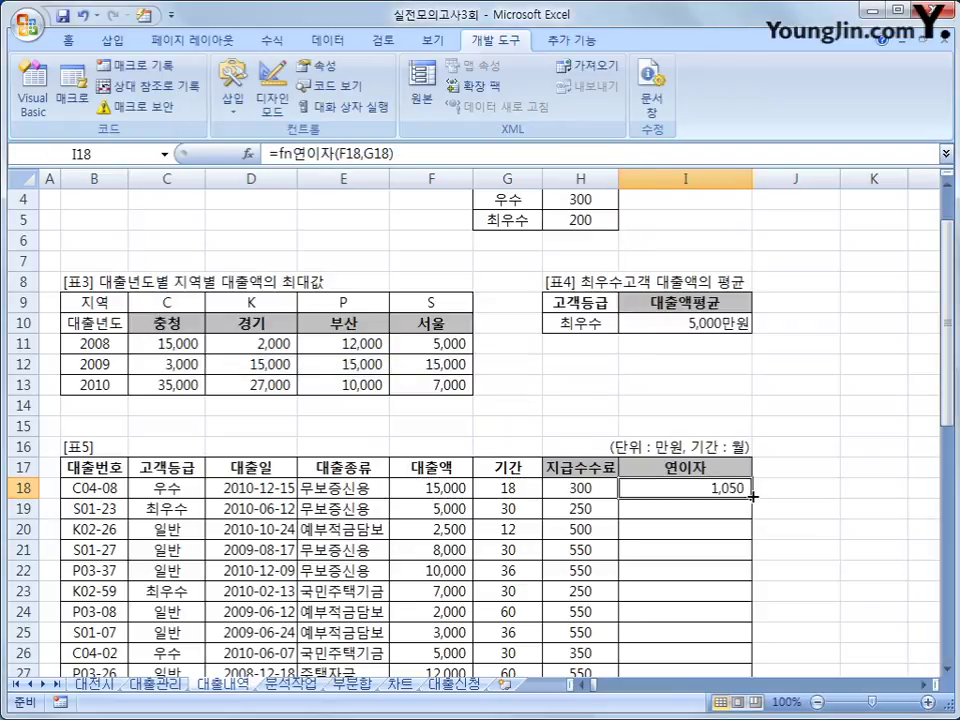
# Fill the fn연이자 formula from I18 down the 연이자 column to row 44 and check the last cell
pyautogui.doubleClick(751, 497)
pyautogui.scroll(-6, 745, 505)
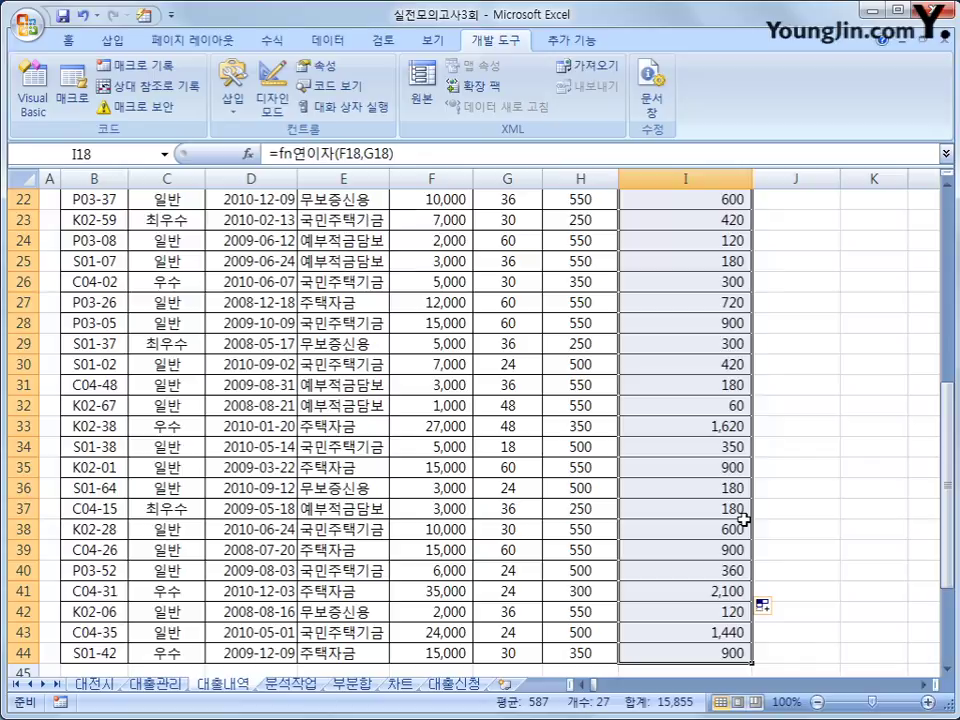
pyautogui.click(716, 651)
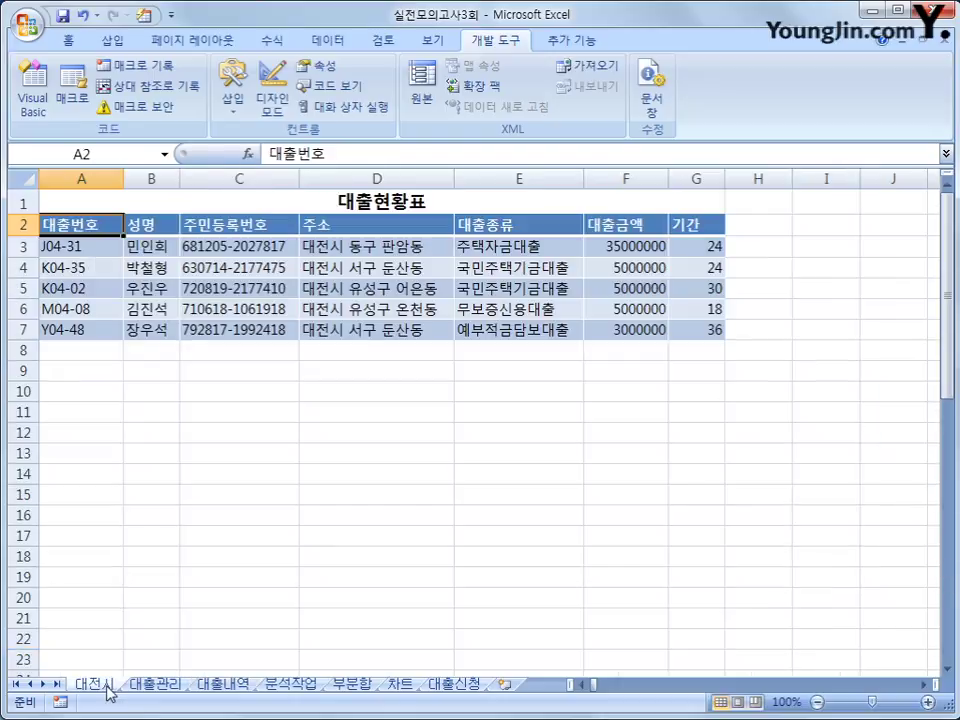
# Review the 대출현황표 on the 대전시 sheet, plus the filter criteria, extraction headings and extracted records on the 대출관리 sheet
pyautogui.click(100, 685)
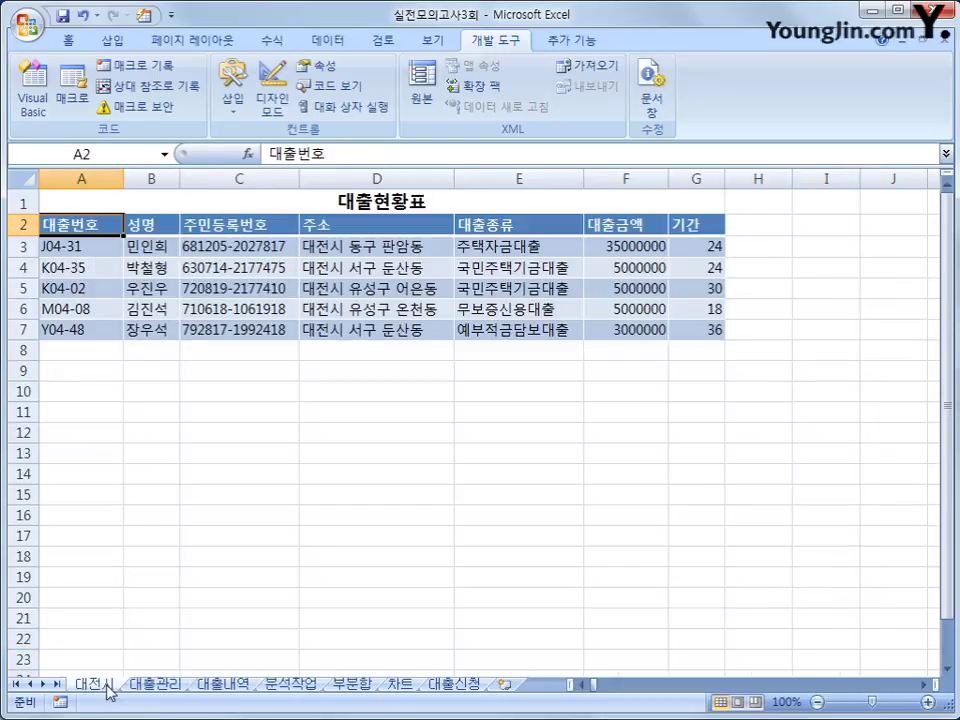
pyautogui.click(706, 329)
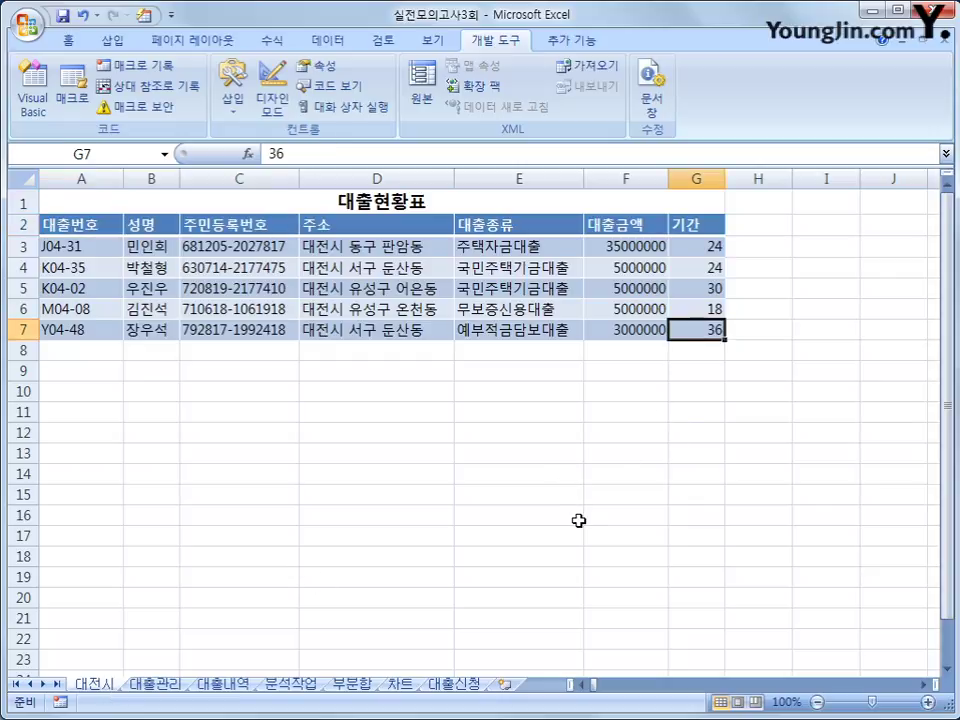
pyautogui.click(155, 685)
pyautogui.scroll(-5, 300, 608)
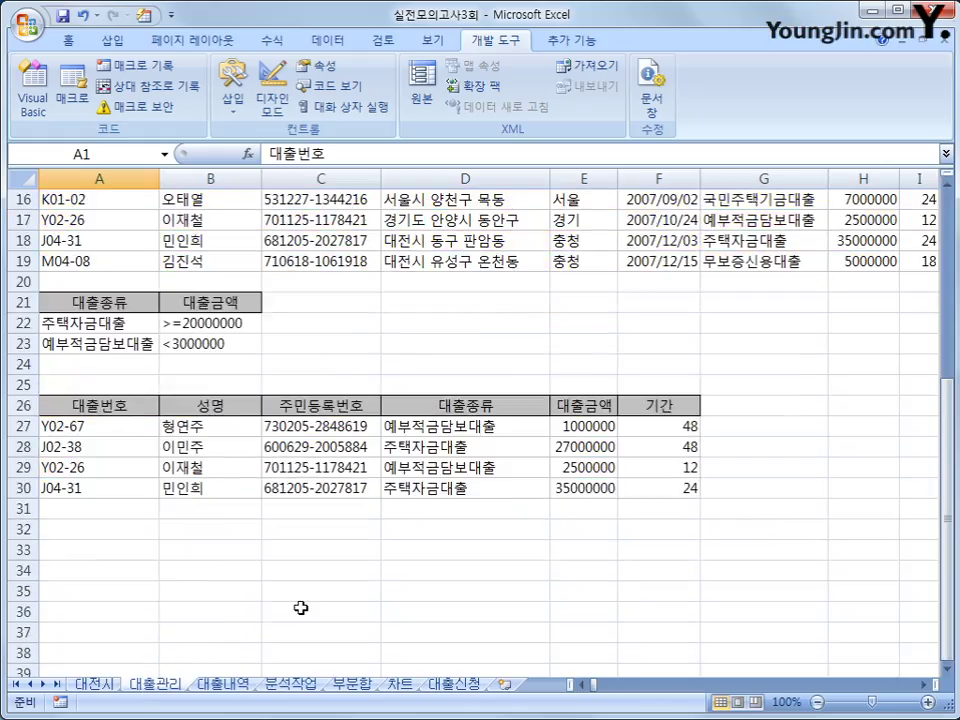
pyautogui.moveTo(75, 302); pyautogui.dragTo(188, 341)
pyautogui.click(680, 507)
pyautogui.click(648, 480)
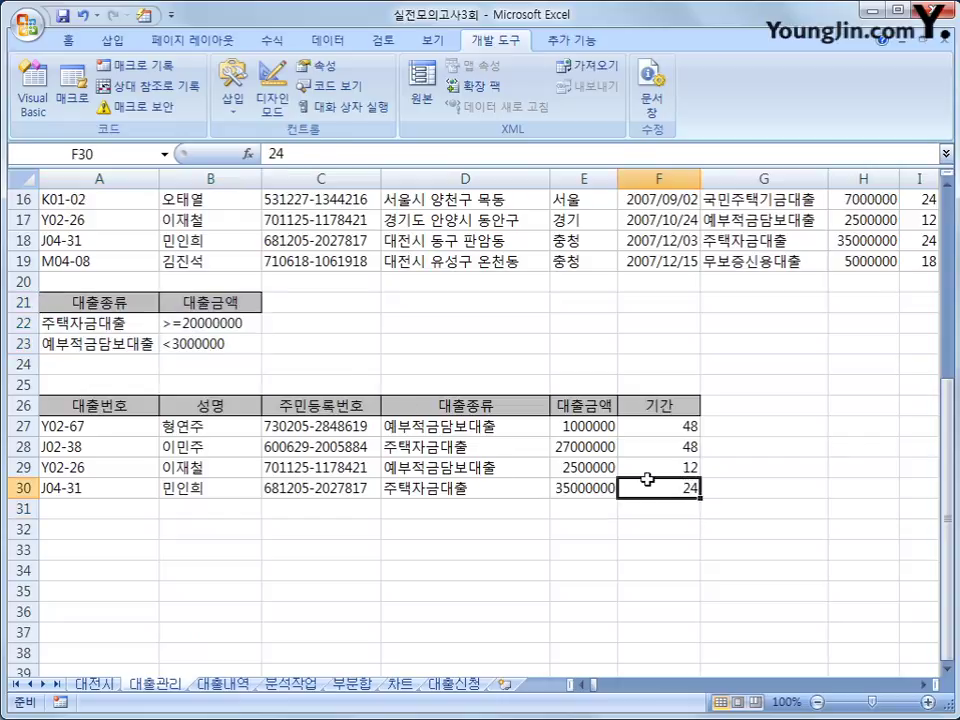
pyautogui.moveTo(86, 304); pyautogui.dragTo(204, 302)
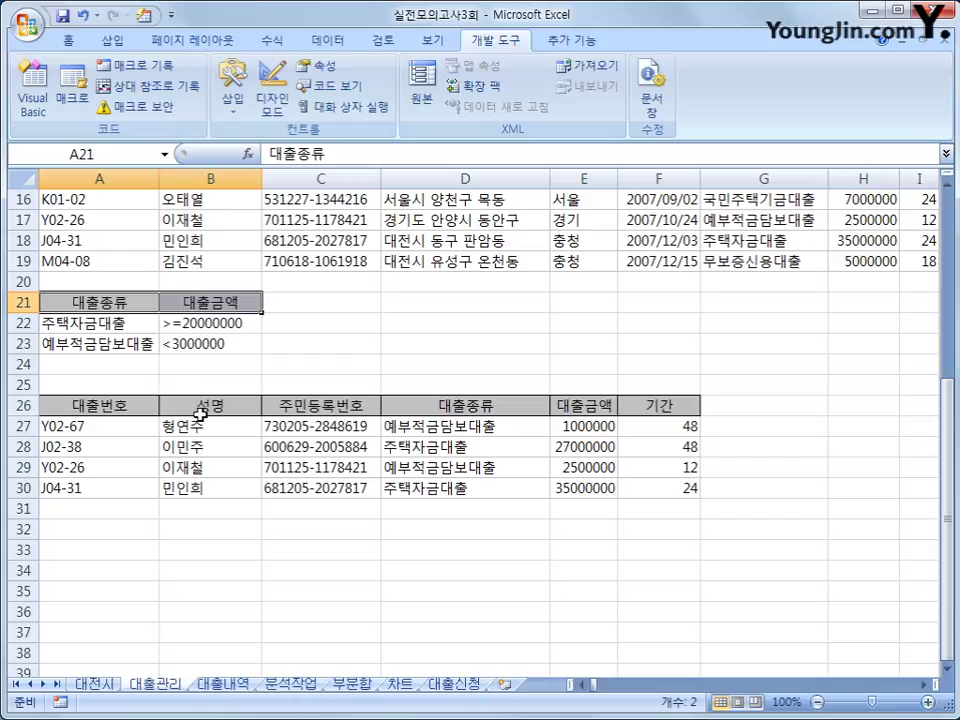
pyautogui.click(145, 409)
pyautogui.moveTo(145, 409); pyautogui.dragTo(641, 400)
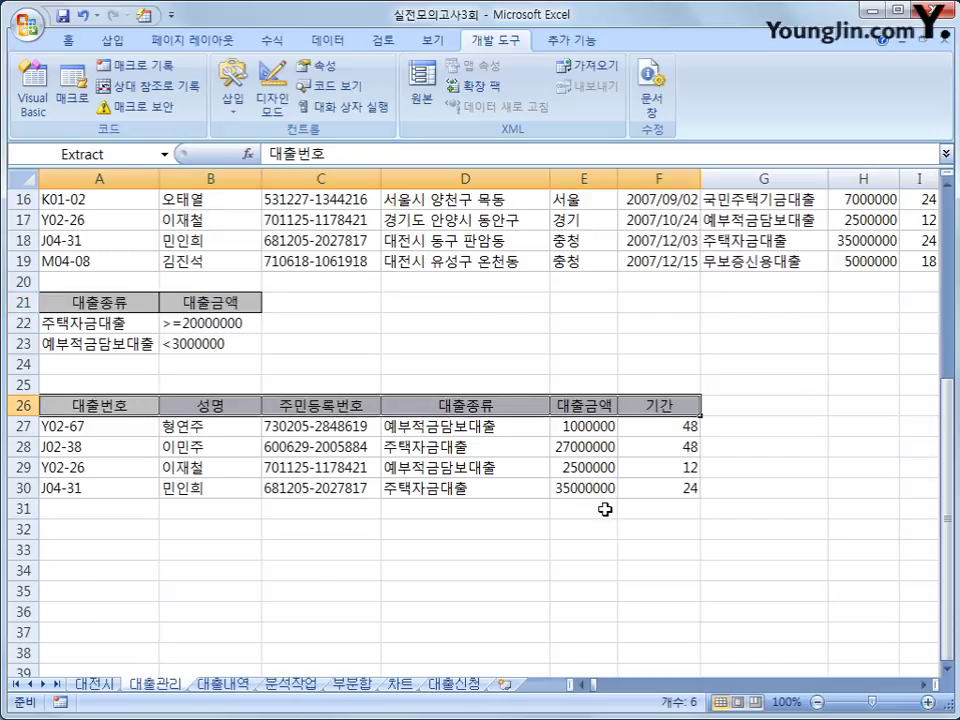
# Examine the conditional formatting across the loan records in A2:I19 on the 대출관리 sheet
pyautogui.scroll(5, 584, 503)
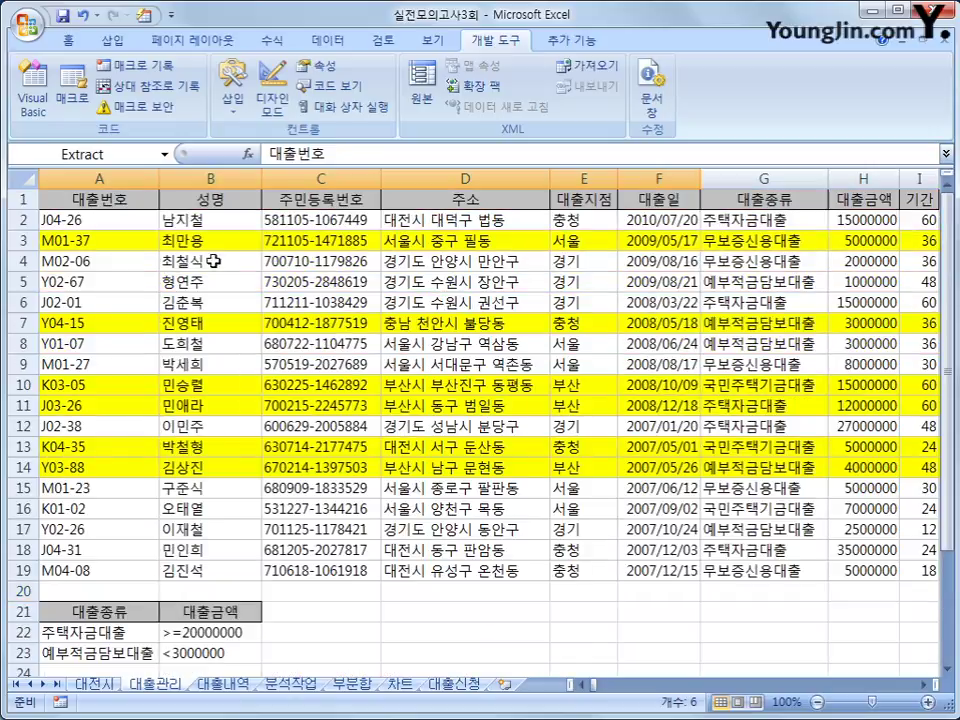
pyautogui.moveTo(141, 218); pyautogui.dragTo(934, 571)
pyautogui.click(925, 571)
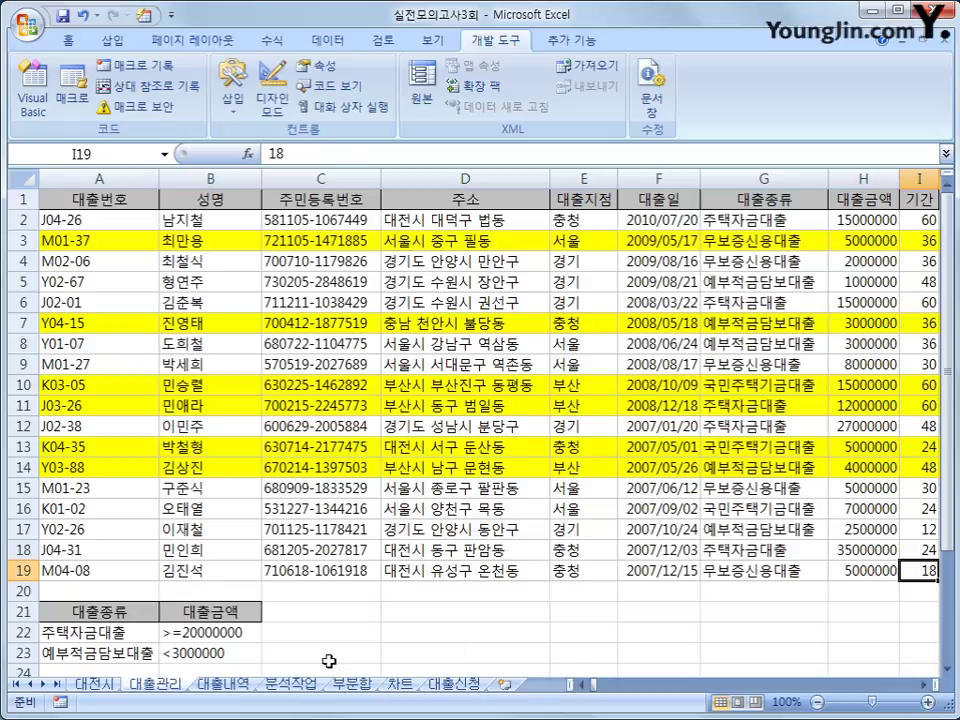
# Review the formulas on the 대출내역 sheet in 표2, 표3, 표4 and the 지급수수료 and 연이자 columns of 표5
pyautogui.click(222, 685)
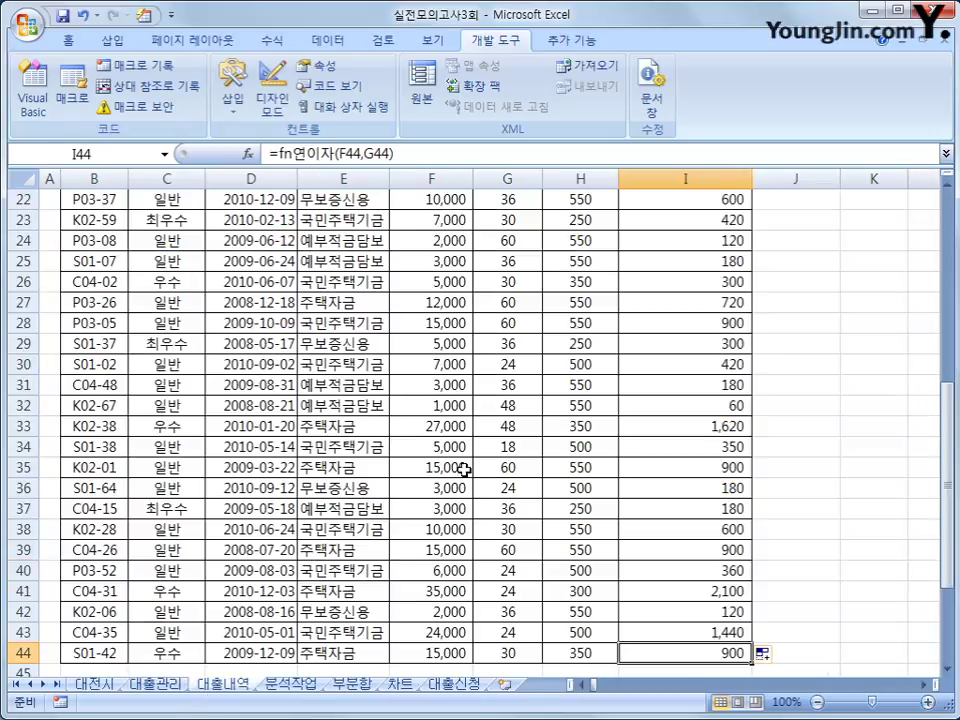
pyautogui.scroll(7, 467, 465)
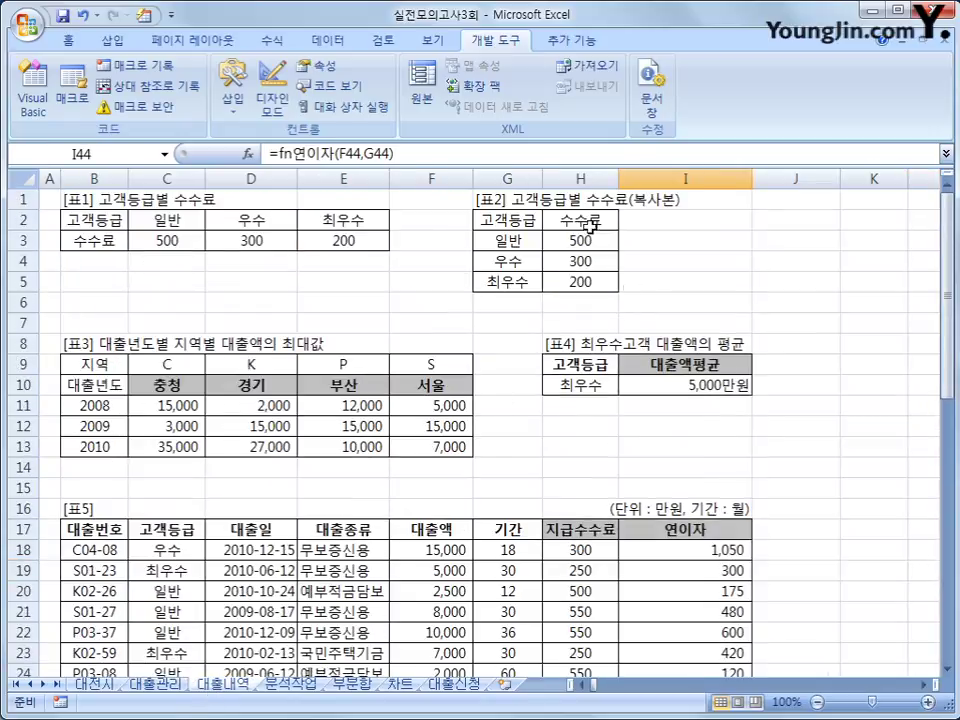
pyautogui.click(540, 240)
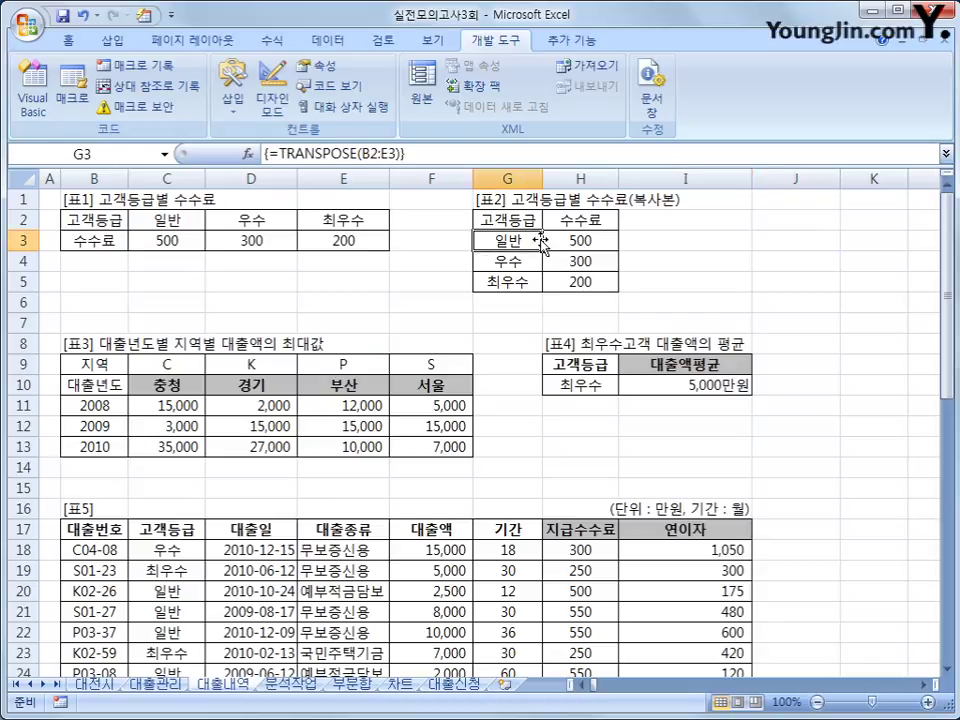
pyautogui.click(429, 403)
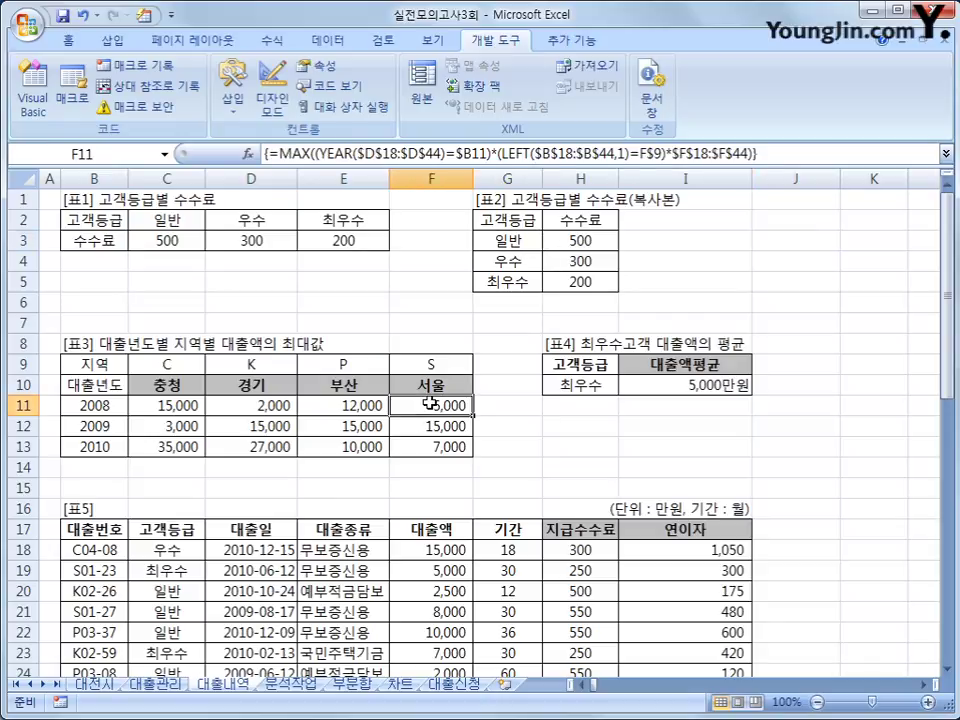
pyautogui.click(686, 384)
pyautogui.click(592, 563)
pyautogui.click(604, 553)
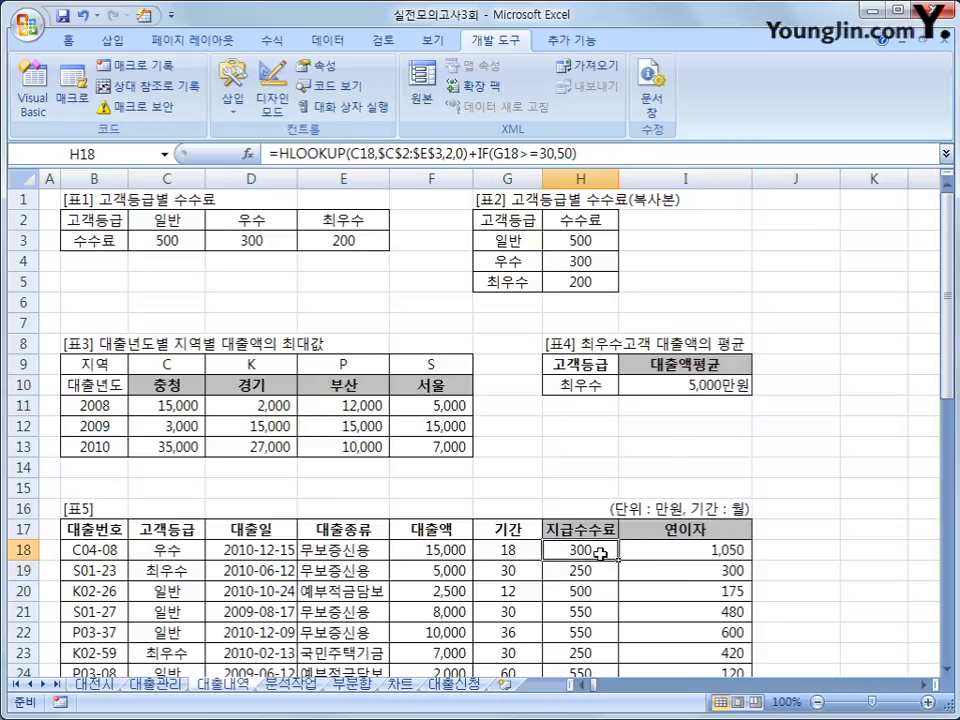
pyautogui.click(664, 552)
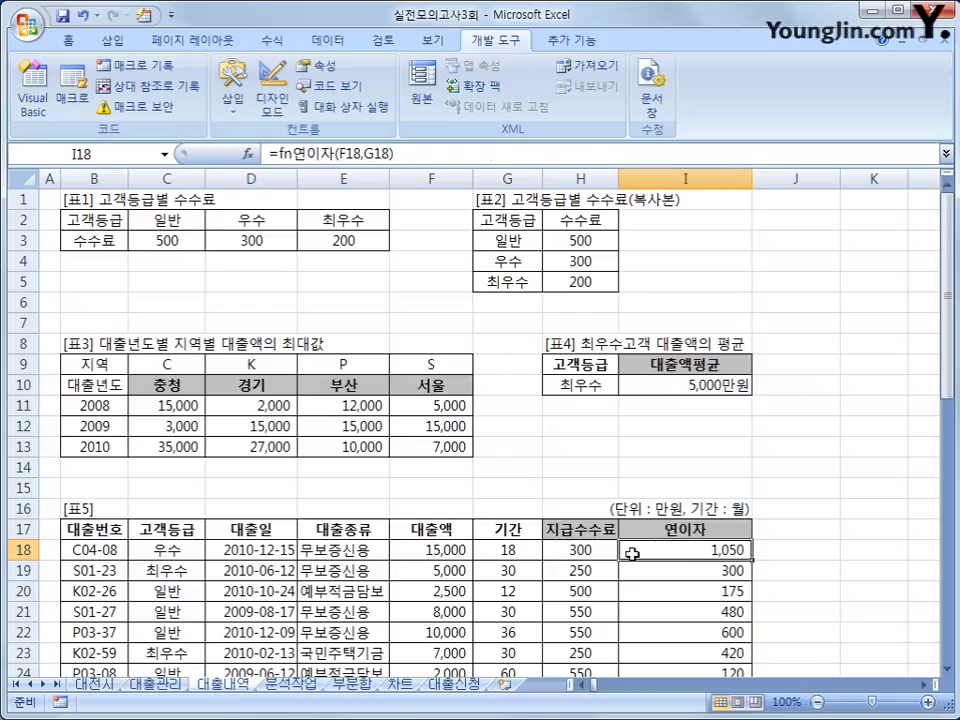